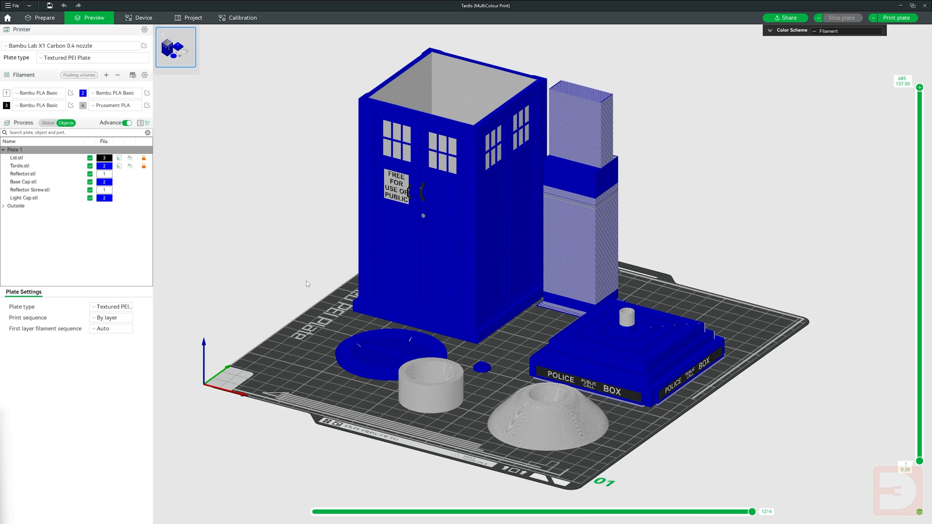
# Step: Examine the sliced Tardis print up close, including the door sign, handles, windows and multicolour details
pyautogui.moveTo(307, 281); pyautogui.dragTo(340, 301)
pyautogui.scroll(3, 342, 303)
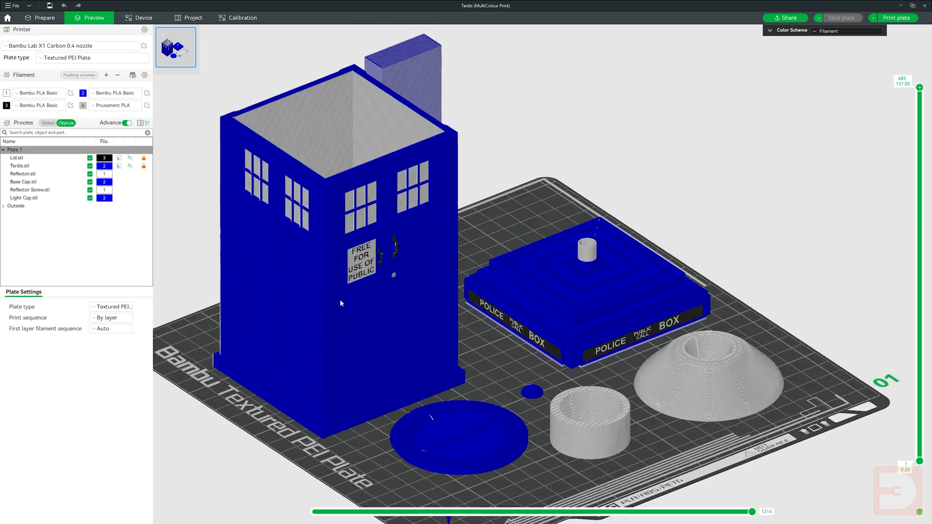
pyautogui.scroll(8, 343, 303)
pyautogui.moveTo(419, 297); pyautogui.dragTo(770, 274, button='right')
pyautogui.scroll(4, 514, 231)
pyautogui.scroll(3, 514, 230)
pyautogui.moveTo(488, 213); pyautogui.dragTo(522, 267, button='right')
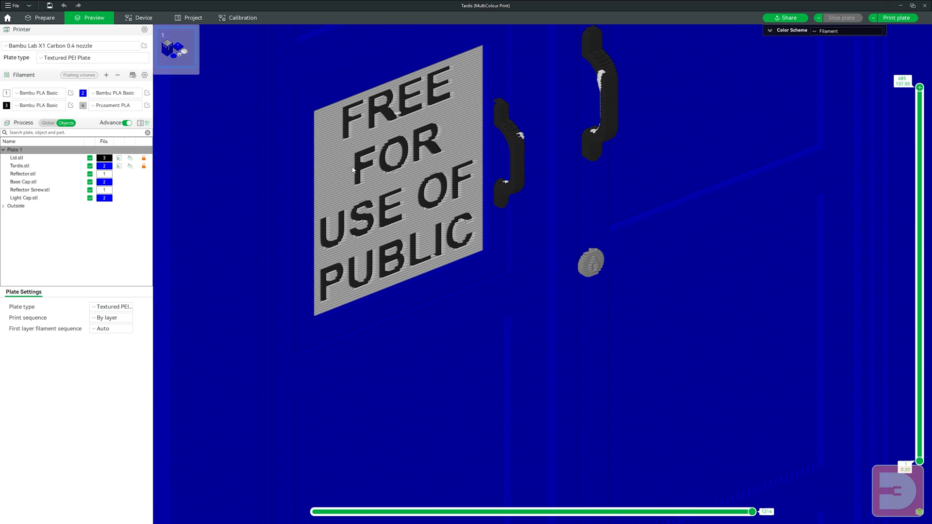
pyautogui.moveTo(533, 117); pyautogui.dragTo(566, 482, button='right')
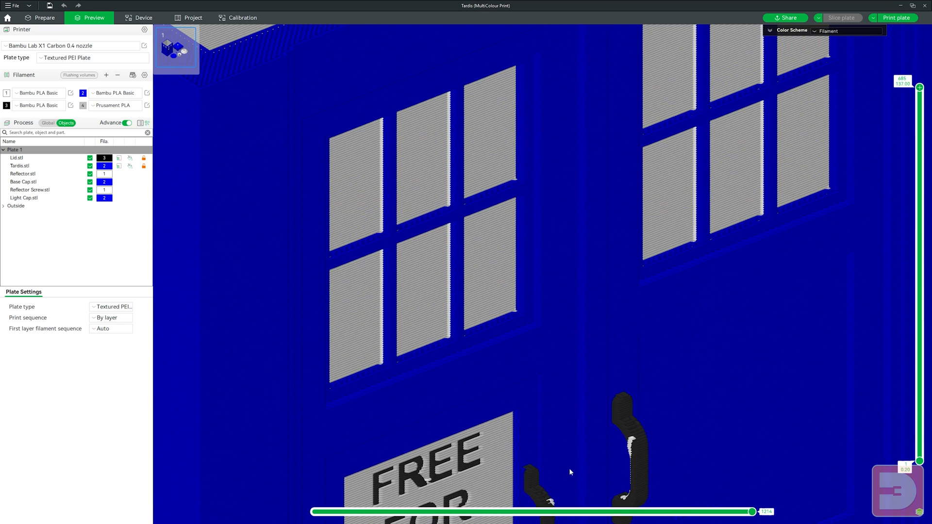
pyautogui.moveTo(585, 155); pyautogui.dragTo(578, 229, button='right')
pyautogui.moveTo(803, 430); pyautogui.dragTo(366, 164, button='right')
pyautogui.moveTo(680, 354); pyautogui.dragTo(394, 5, button='right')
pyautogui.moveTo(591, 331); pyautogui.dragTo(373, 302)
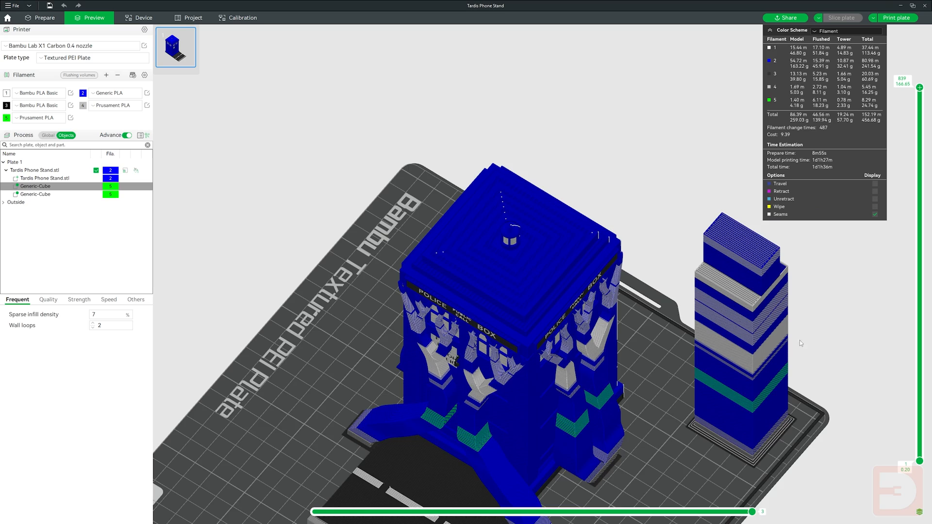
# Step: Inspect the sliced Tardis phone stand from its roof downwards by lowering the visible layer range
pyautogui.scroll(5, 801, 335)
pyautogui.scroll(1, 803, 322)
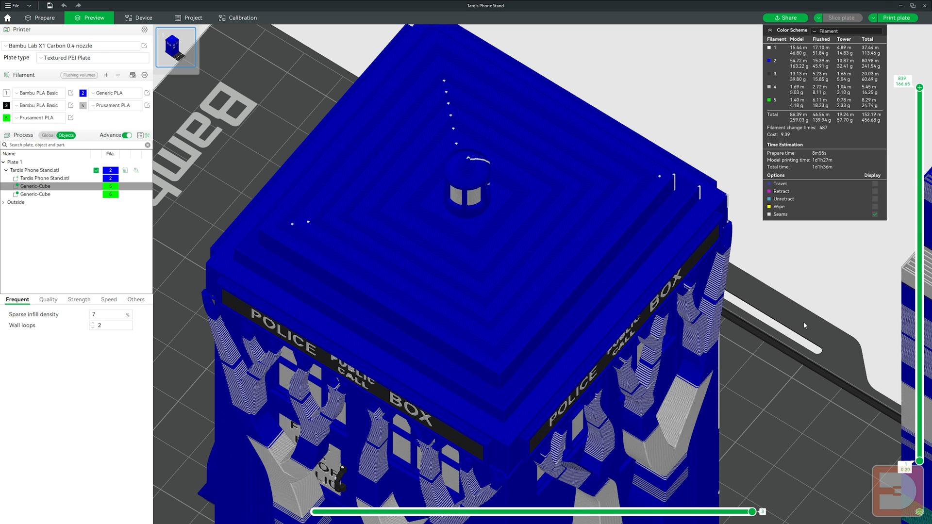
pyautogui.moveTo(919, 88); pyautogui.dragTo(922, 233)
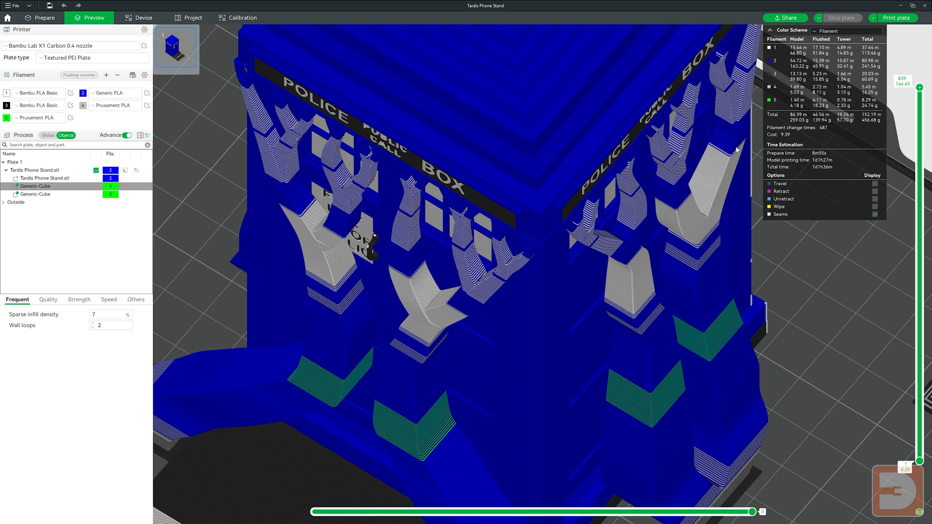
pyautogui.moveTo(919, 87); pyautogui.dragTo(930, 366)
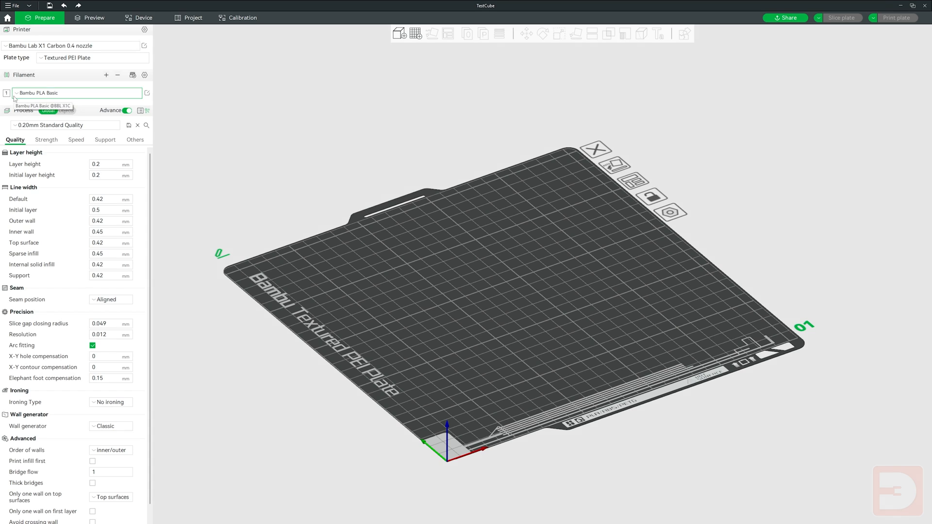
# Step: Add two more Bambu PLA Basic filaments, colouring filament 2 orange and filament 3 green
pyautogui.click(107, 76)
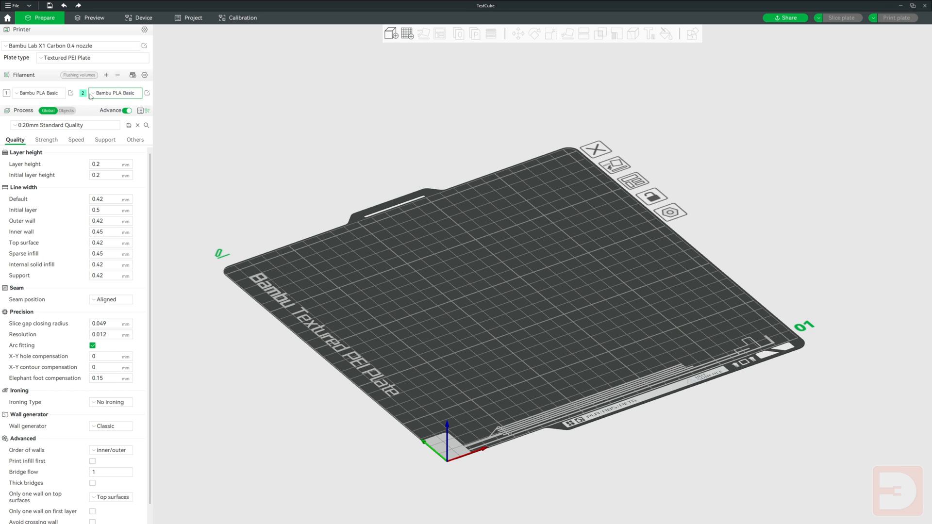
pyautogui.click(107, 75)
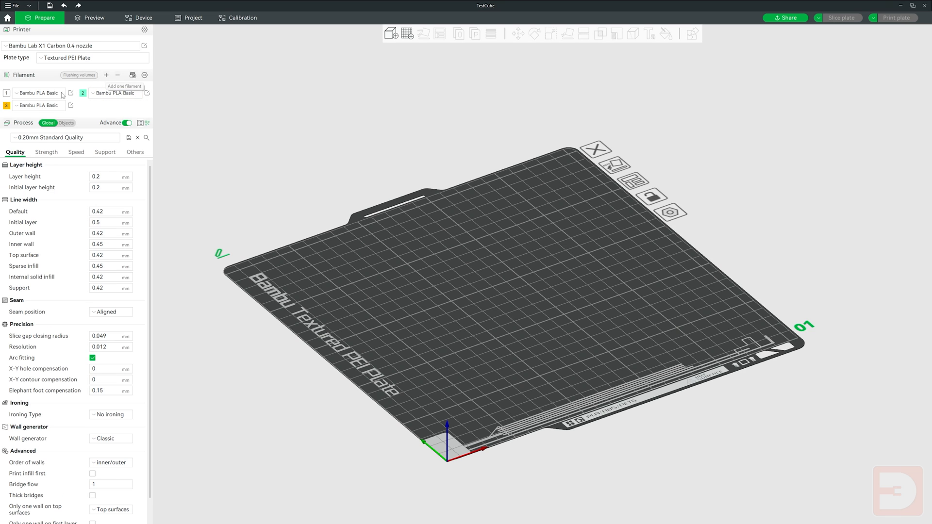
pyautogui.click(9, 106)
pyautogui.click(21, 47)
pyautogui.click(18, 114)
pyautogui.click(8, 107)
pyautogui.click(30, 39)
pyautogui.click(18, 114)
# Step: Import TestCube.stl from the Painting Models folder onto the build plate
pyautogui.click(392, 33)
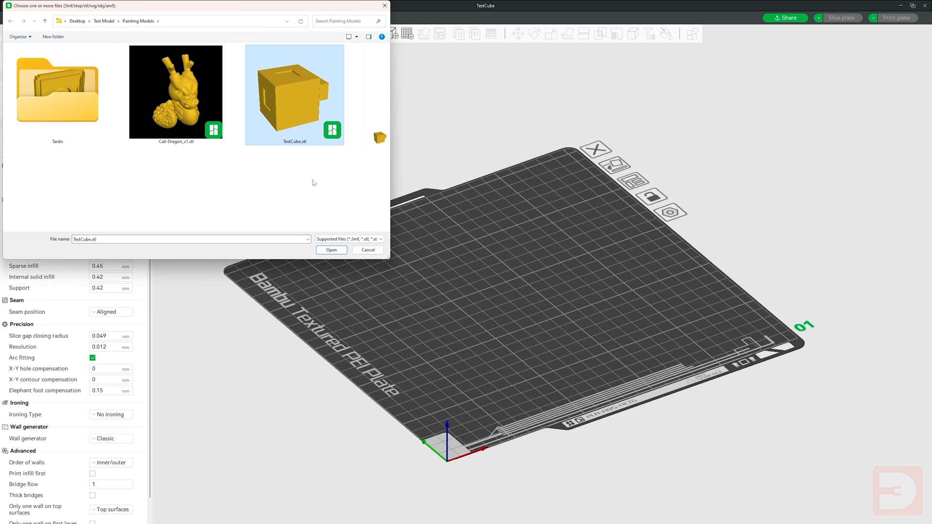
pyautogui.click(331, 251)
pyautogui.moveTo(616, 315); pyautogui.dragTo(543, 313)
pyautogui.scroll(4, 543, 313)
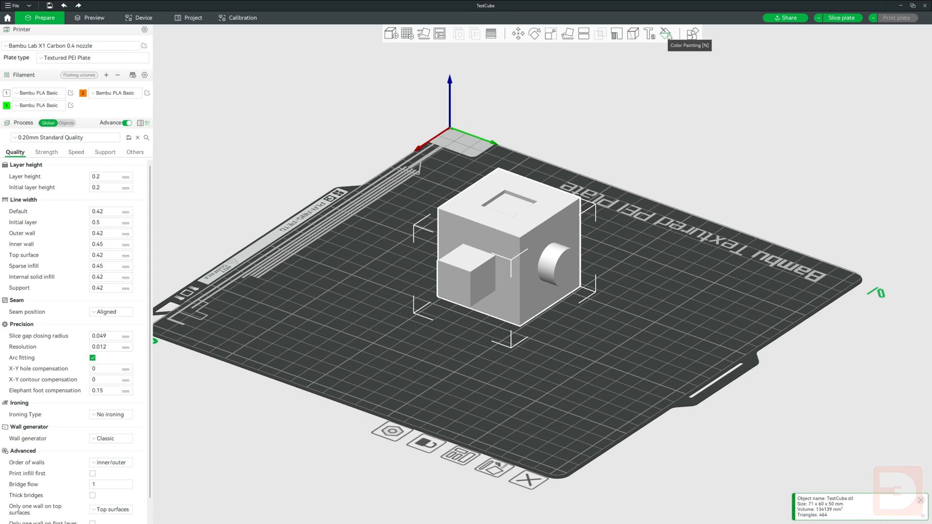
# Step: Start Color Painting on the test cube, try switching between the three filaments, and select filament 2 as the paint colour
pyautogui.click(668, 35)
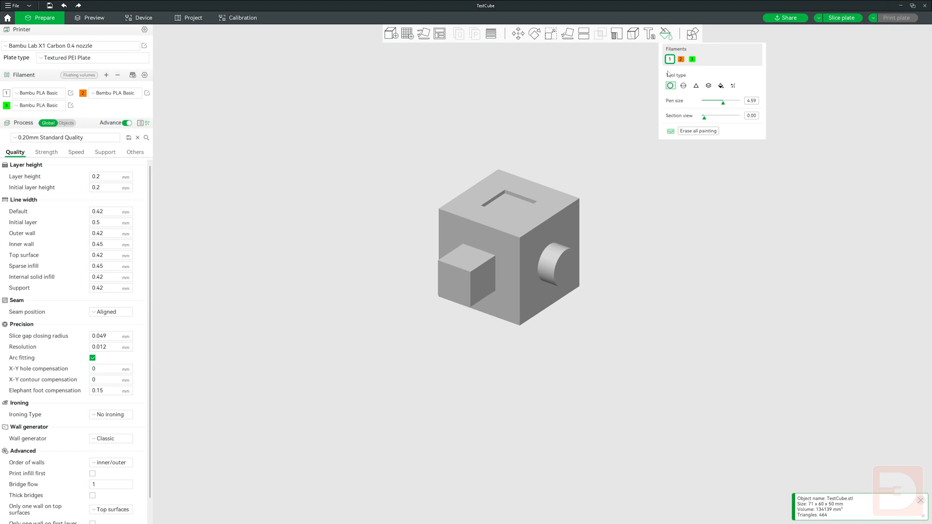
pyautogui.moveTo(666, 286)
pyautogui.mouseDown()
pyautogui.moveTo(639, 287)
pyautogui.moveTo(670, 271)
pyautogui.moveTo(695, 273)
pyautogui.moveTo(658, 284)
pyautogui.moveTo(686, 283)
pyautogui.moveTo(665, 289)
pyautogui.moveTo(651, 285)
pyautogui.mouseUp()
pyautogui.scroll(3, 630, 264)
pyautogui.scroll(5, 648, 316)
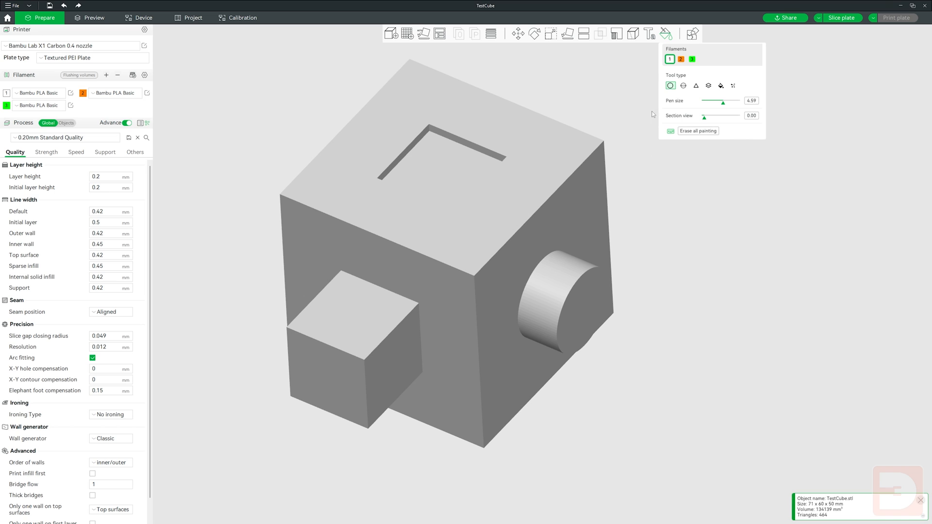
pyautogui.click(681, 59)
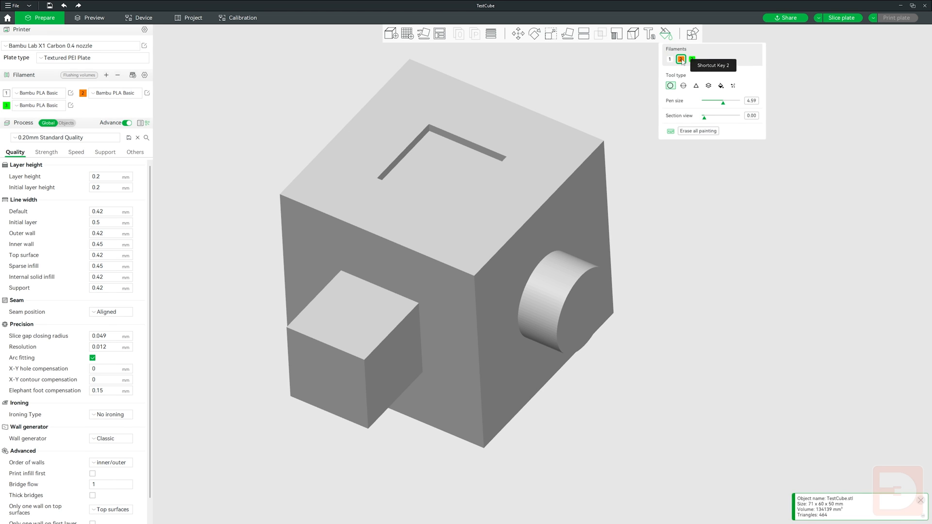
pyautogui.click(692, 60)
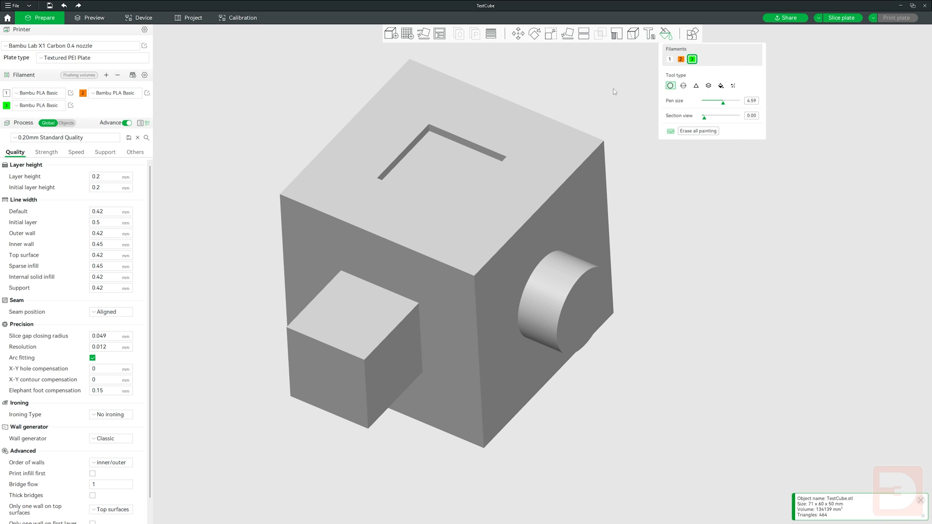
pyautogui.press('1')
pyautogui.press('2')
pyautogui.moveTo(666, 264)
pyautogui.mouseDown()
pyautogui.moveTo(657, 271)
pyautogui.moveTo(667, 277)
pyautogui.mouseUp()
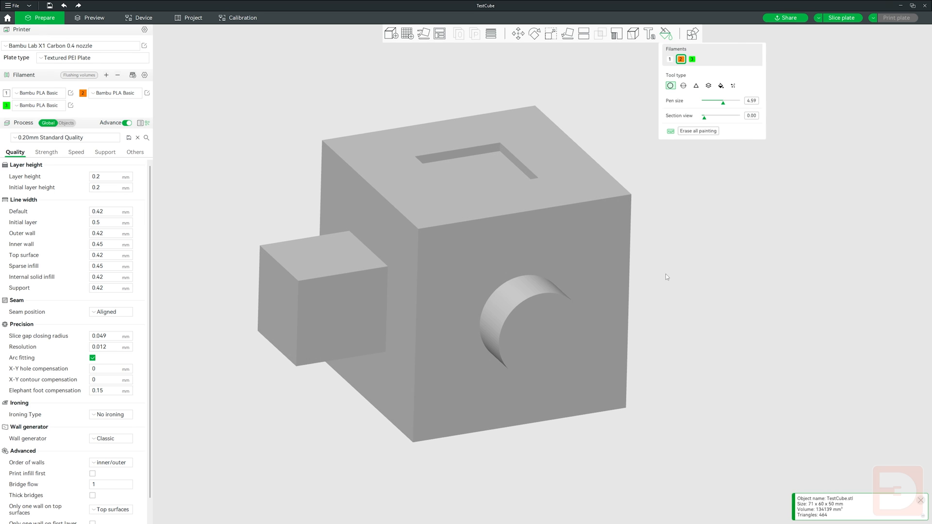
# Step: Cut through the test cube with the section view, moving the cut back and forth to a depth of 0.58
pyautogui.moveTo(705, 121); pyautogui.dragTo(723, 123)
pyautogui.moveTo(745, 248); pyautogui.dragTo(709, 240)
pyautogui.moveTo(722, 117)
pyautogui.mouseDown()
pyautogui.moveTo(712, 118)
pyautogui.moveTo(720, 119)
pyautogui.mouseUp()
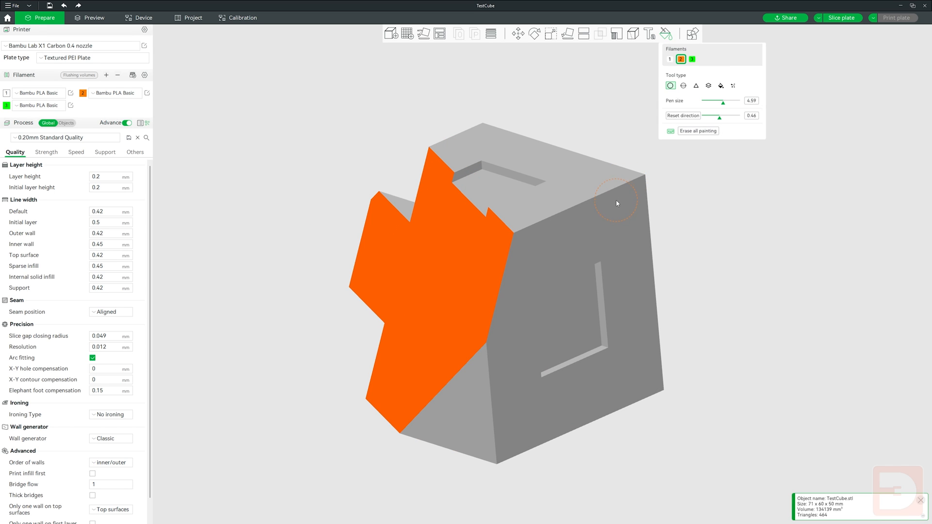
pyautogui.keyDown('alt'); pyautogui.scroll(1, 618, 203); pyautogui.keyUp('alt')
pyautogui.keyDown('alt'); pyautogui.scroll(1, 619, 198); pyautogui.keyUp('alt')
pyautogui.keyDown('ctrl'); pyautogui.scroll(13, 620, 200); pyautogui.keyUp('ctrl')
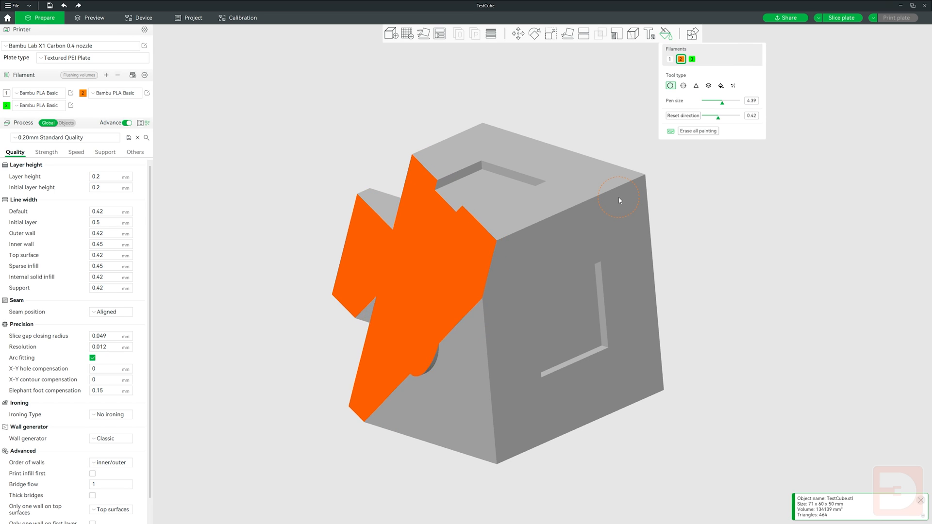
pyautogui.keyDown('ctrl'); pyautogui.scroll(-10, 617, 201); pyautogui.keyUp('ctrl')
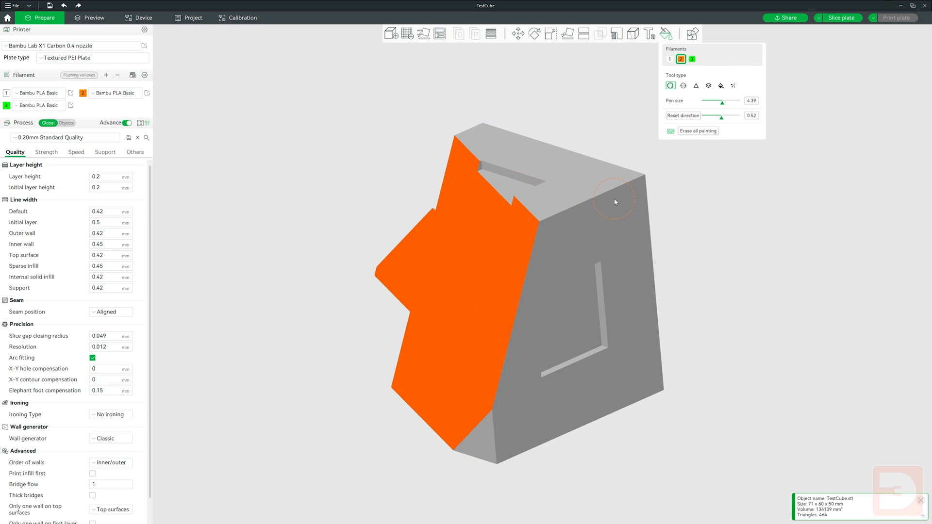
pyautogui.keyDown('ctrl'); pyautogui.scroll(4, 617, 200); pyautogui.keyUp('ctrl')
pyautogui.keyDown('ctrl'); pyautogui.scroll(5, 618, 204); pyautogui.keyUp('ctrl')
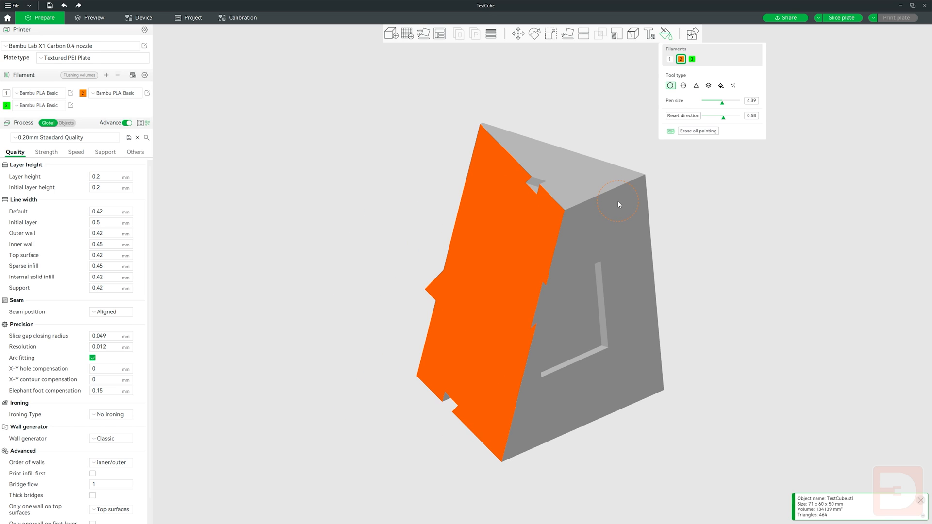
# Step: Reset the section direction to the current view, inspect the cube cut at 0.23, and return the section view to 0.00
pyautogui.click(683, 116)
pyautogui.moveTo(711, 238); pyautogui.dragTo(683, 205)
pyautogui.moveTo(723, 118); pyautogui.dragTo(713, 119)
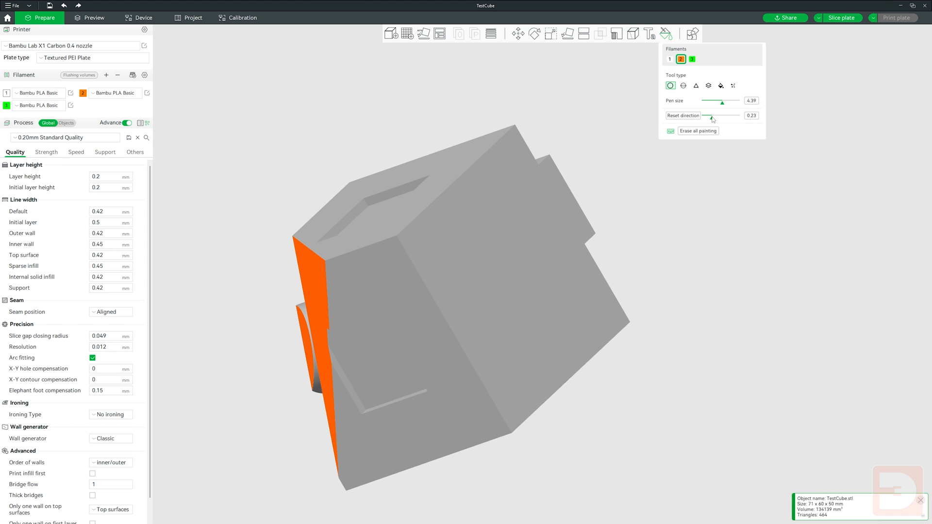
pyautogui.moveTo(709, 238)
pyautogui.mouseDown()
pyautogui.moveTo(613, 256)
pyautogui.moveTo(705, 250)
pyautogui.moveTo(699, 257)
pyautogui.mouseUp()
pyautogui.click(693, 117)
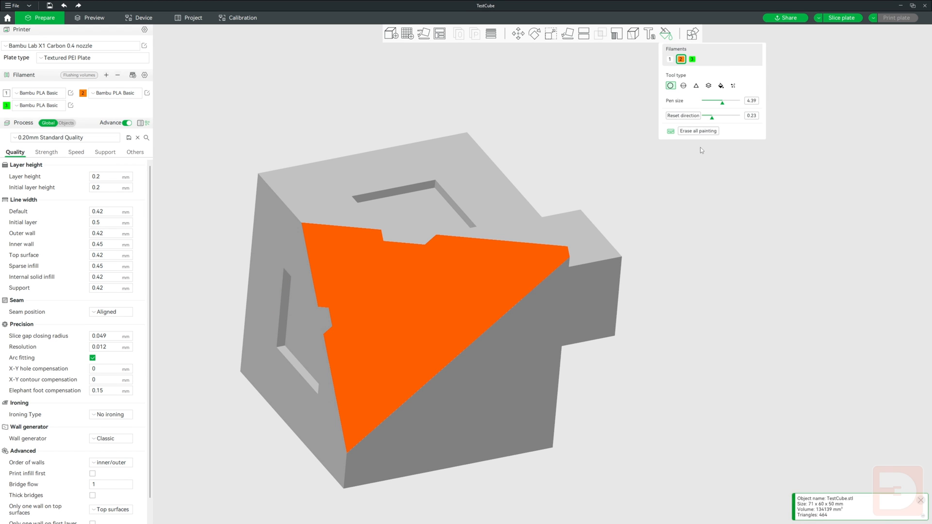
pyautogui.moveTo(712, 117); pyautogui.dragTo(690, 123)
pyautogui.moveTo(723, 223)
pyautogui.mouseDown()
pyautogui.moveTo(663, 204)
pyautogui.moveTo(644, 215)
pyautogui.mouseUp()
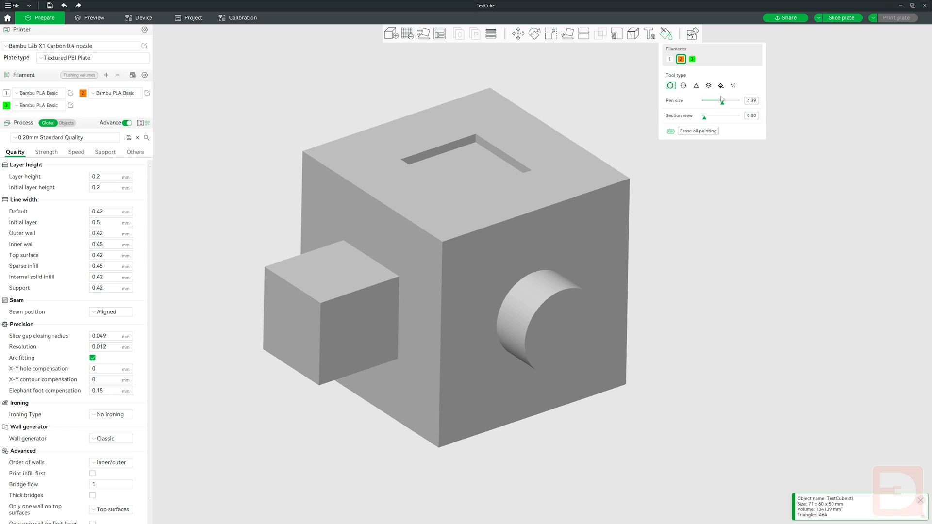
# Step: Adjust the circle brush to a pen size of 3.76 and paint the large cube's upper front corner and adjoining edge orange
pyautogui.moveTo(723, 102)
pyautogui.mouseDown()
pyautogui.moveTo(711, 103)
pyautogui.moveTo(720, 103)
pyautogui.mouseUp()
pyautogui.keyDown('ctrl'); pyautogui.scroll(6, 506, 232); pyautogui.keyUp('ctrl')
pyautogui.keyDown('ctrl'); pyautogui.scroll(-16, 503, 231); pyautogui.keyUp('ctrl')
pyautogui.keyDown('ctrl'); pyautogui.scroll(20, 502, 236); pyautogui.keyUp('ctrl')
pyautogui.keyDown('ctrl'); pyautogui.scroll(-12, 500, 238); pyautogui.keyUp('ctrl')
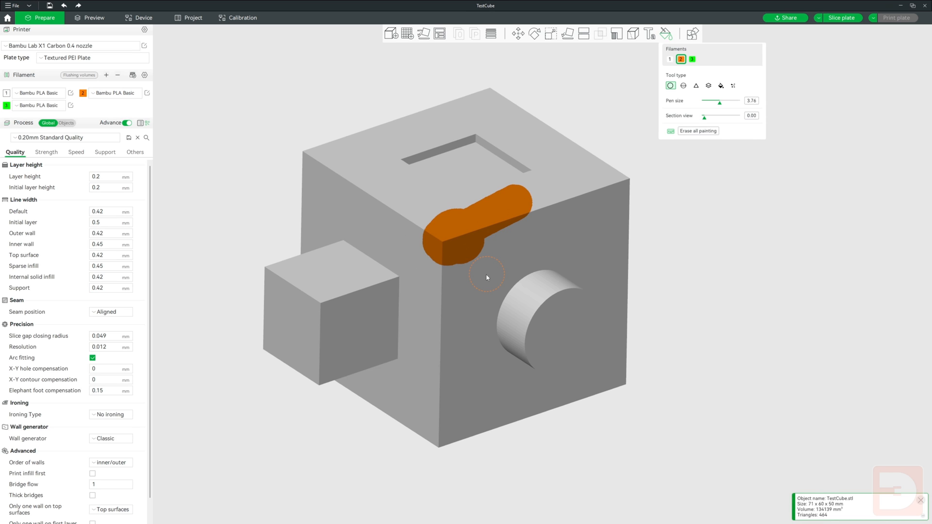
pyautogui.moveTo(768, 249)
pyautogui.mouseDown()
pyautogui.moveTo(745, 252)
pyautogui.moveTo(781, 243)
pyautogui.moveTo(769, 252)
pyautogui.mouseUp()
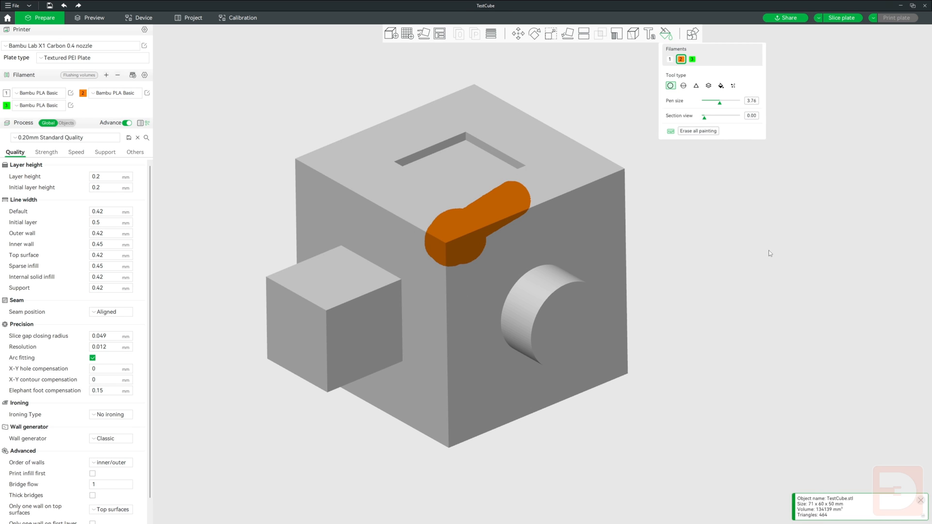
# Step: Dab orange circle-brush spots onto three upper corners of the small protruding block
pyautogui.click(326, 313)
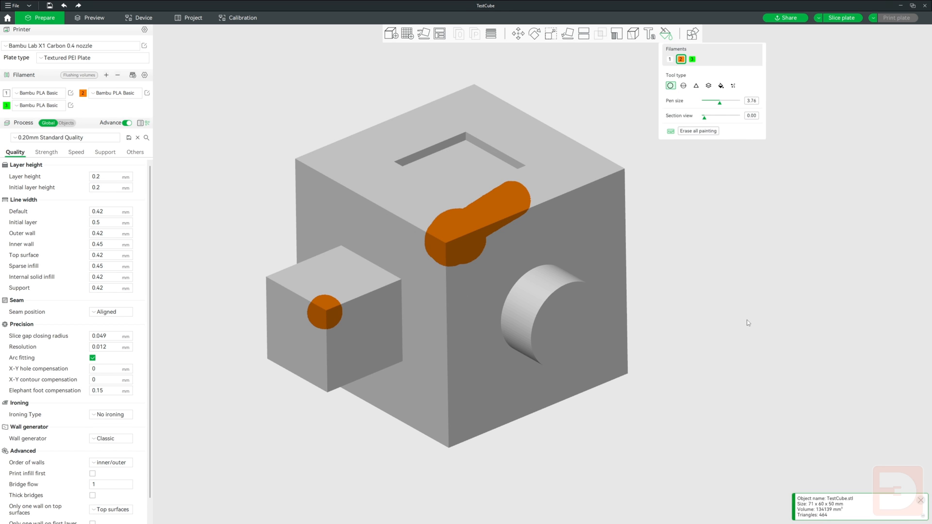
pyautogui.moveTo(748, 319)
pyautogui.mouseDown()
pyautogui.moveTo(735, 339)
pyautogui.moveTo(754, 310)
pyautogui.moveTo(768, 313)
pyautogui.moveTo(744, 306)
pyautogui.moveTo(756, 319)
pyautogui.mouseUp()
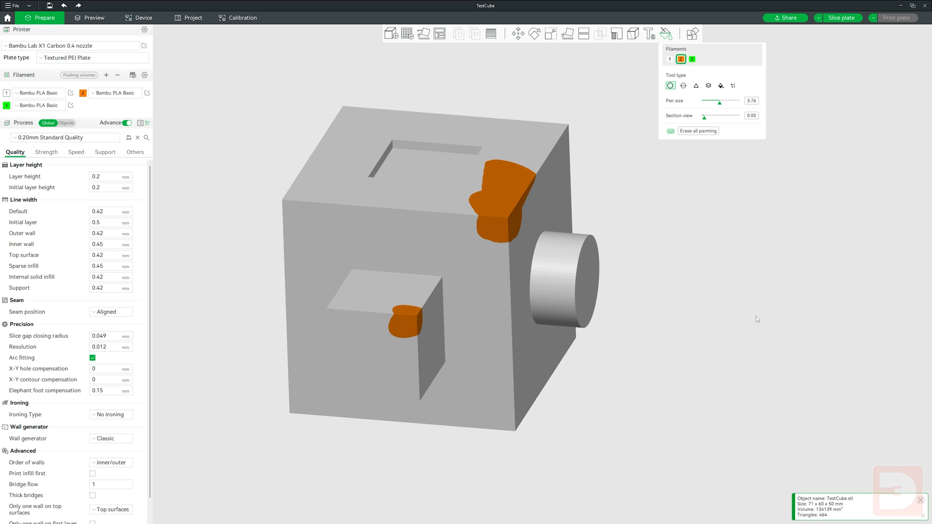
pyautogui.scroll(5, 262, 316)
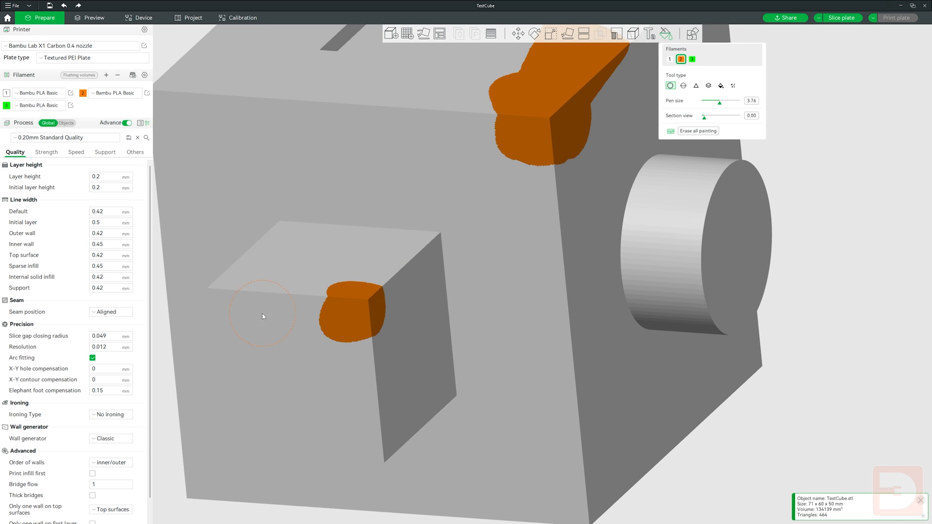
pyautogui.moveTo(160, 358); pyautogui.dragTo(160, 357, button='right')
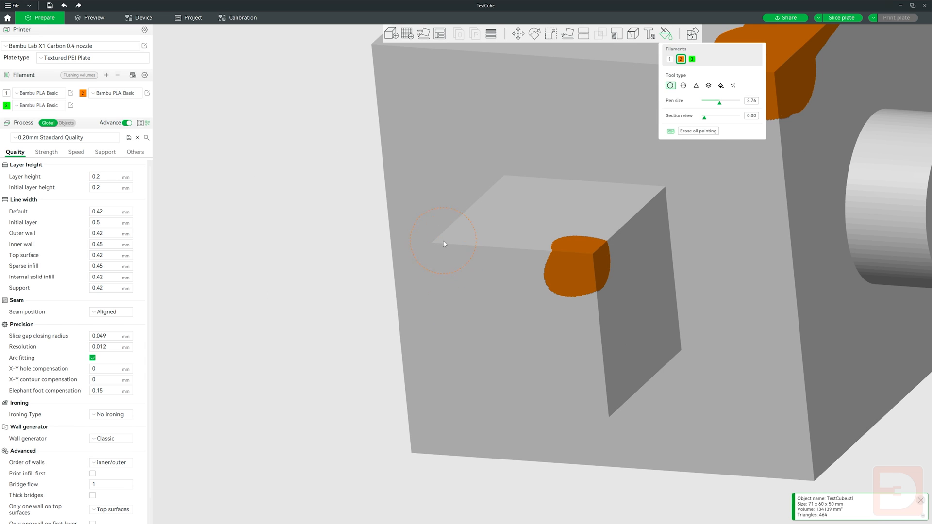
pyautogui.click(440, 242)
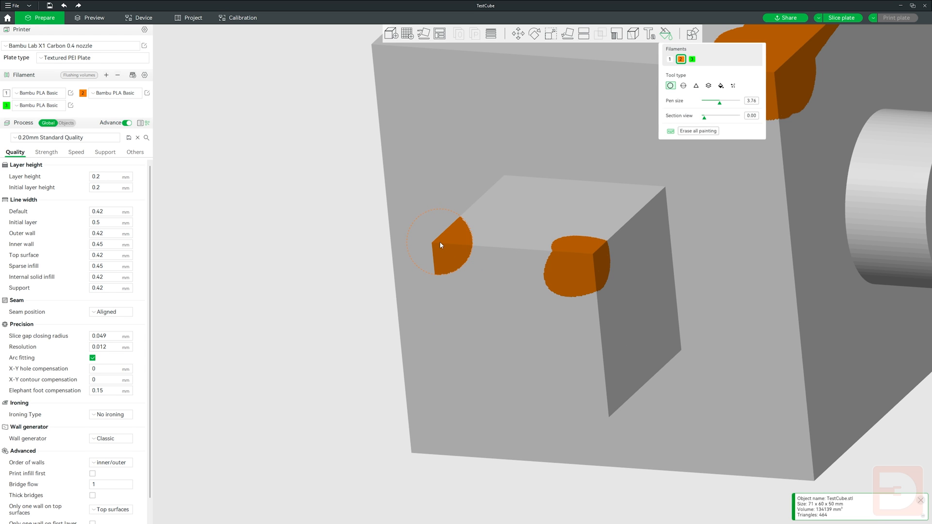
pyautogui.moveTo(319, 307)
pyautogui.mouseDown()
pyautogui.moveTo(340, 307)
pyautogui.moveTo(320, 309)
pyautogui.mouseUp()
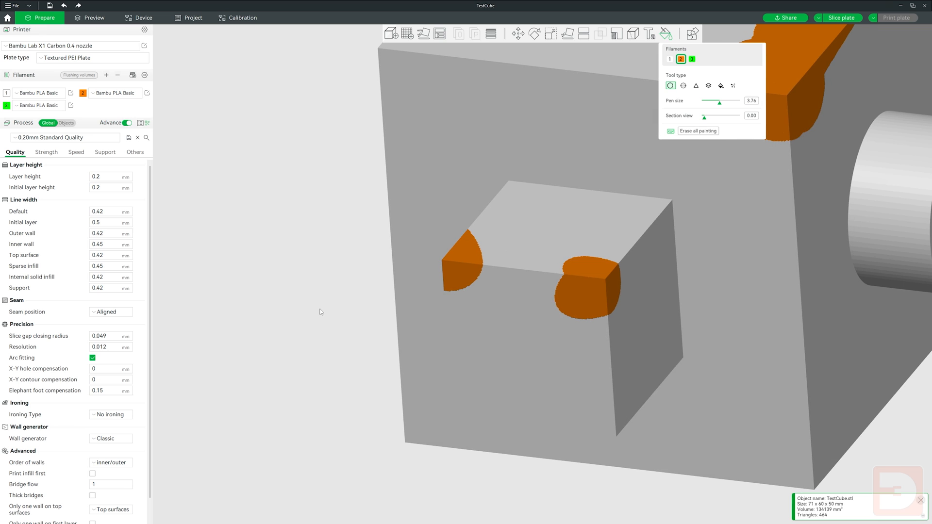
pyautogui.click(505, 193)
pyautogui.moveTo(261, 318)
pyautogui.mouseDown()
pyautogui.moveTo(281, 315)
pyautogui.moveTo(261, 317)
pyautogui.mouseUp()
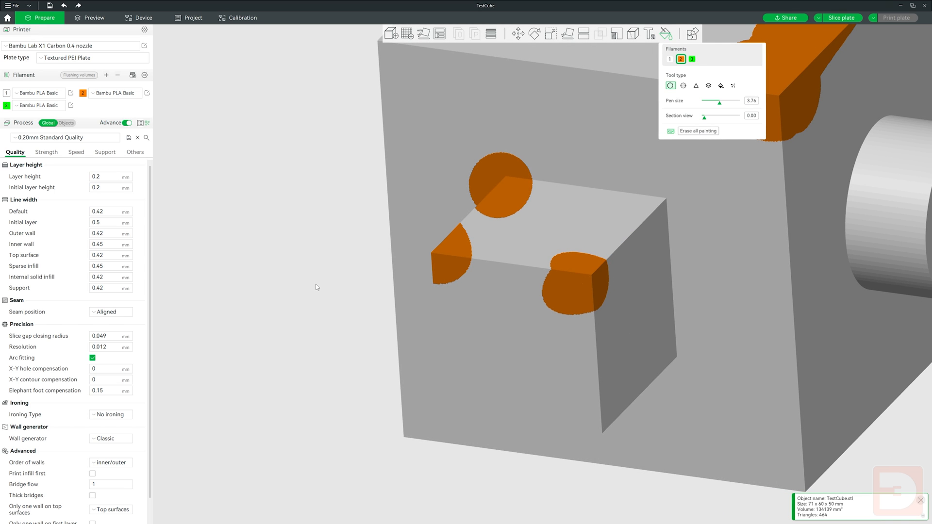
# Step: Erase a round spot from the orange paint on the large cube's corner and undo that erasure
pyautogui.scroll(-5, 316, 287)
pyautogui.moveTo(336, 316); pyautogui.dragTo(232, 354)
pyautogui.moveTo(232, 355); pyautogui.dragTo(198, 366, button='middle')
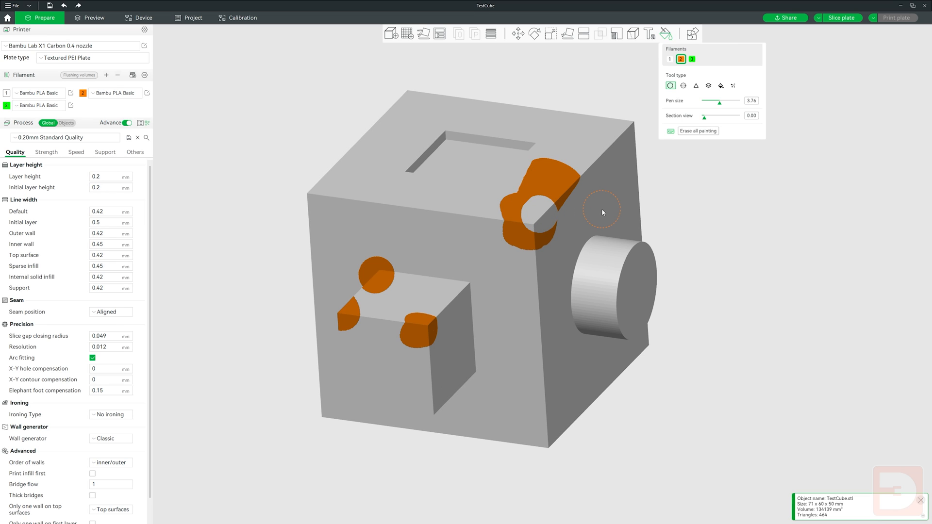
pyautogui.hotkey('ctrl', 'z')
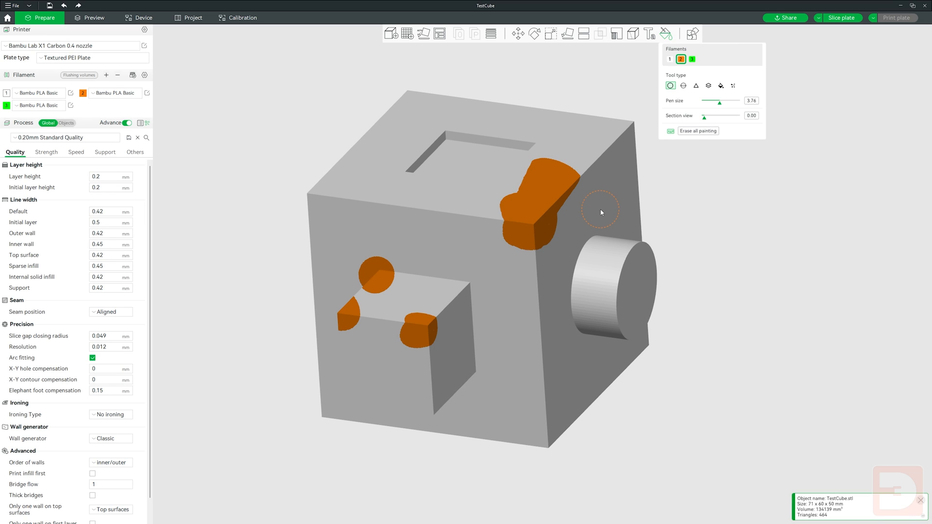
# Step: Erase all painting from the test cube
pyautogui.click(693, 132)
pyautogui.moveTo(702, 195); pyautogui.dragTo(688, 204)
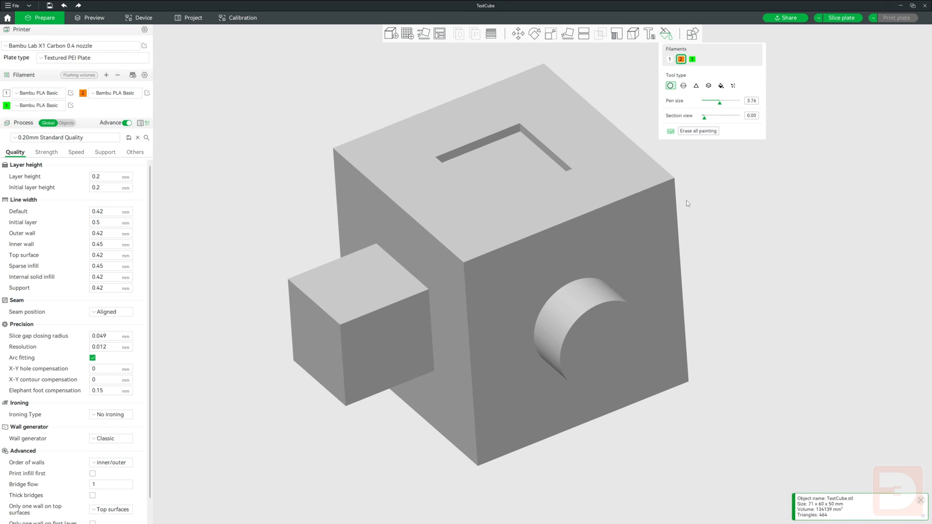
# Step: Switch to the sphere brush, set the pen size to 4.92, and paint the large cube's upper front corner orange
pyautogui.click(684, 86)
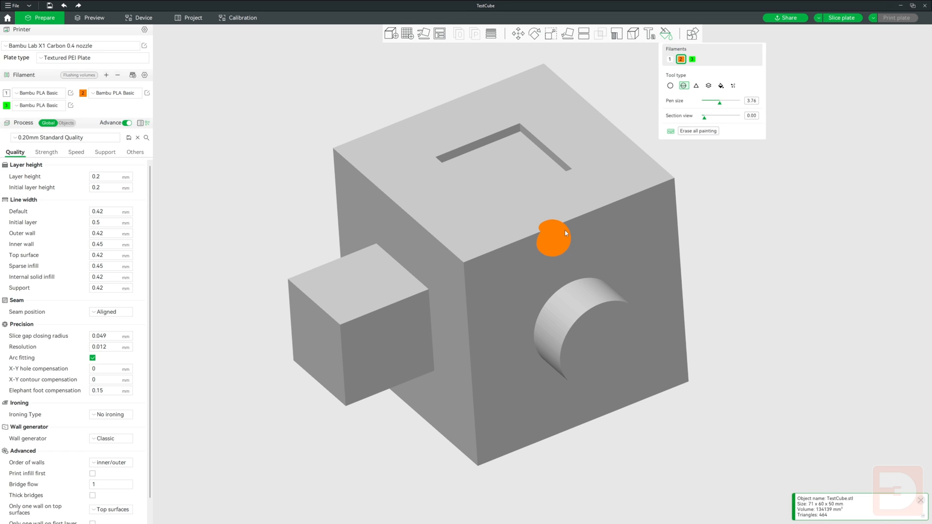
pyautogui.moveTo(722, 107)
pyautogui.mouseDown()
pyautogui.moveTo(736, 106)
pyautogui.moveTo(725, 105)
pyautogui.mouseUp()
pyautogui.click(705, 103)
pyautogui.moveTo(713, 104); pyautogui.dragTo(724, 103)
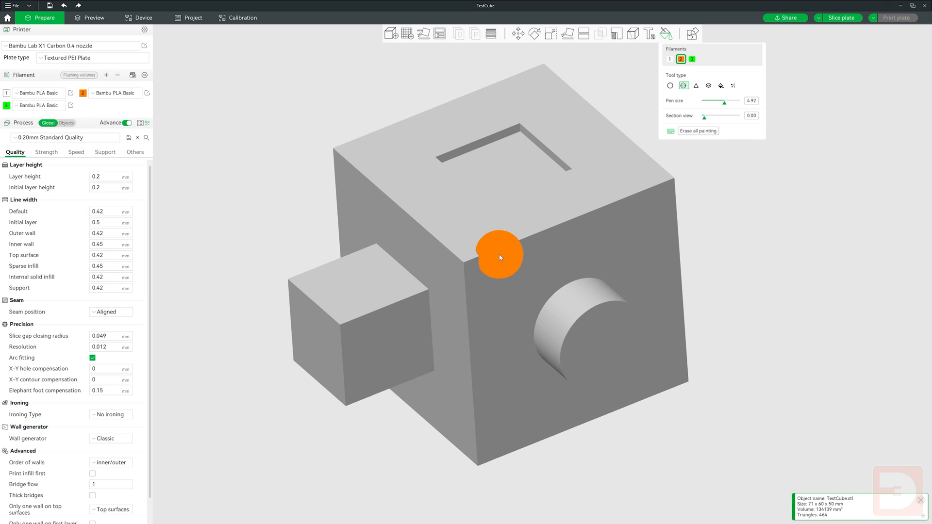
pyautogui.keyDown('alt'); pyautogui.scroll(-2, 508, 254); pyautogui.keyUp('alt')
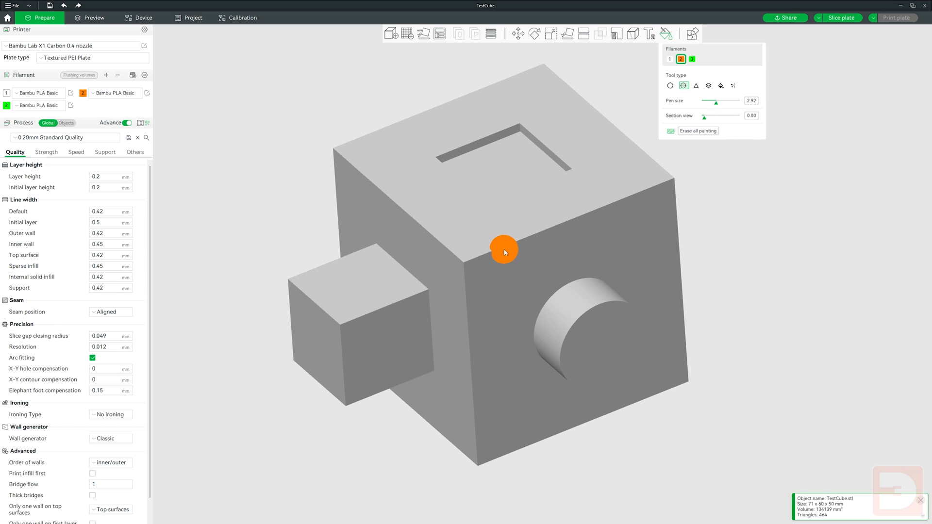
pyautogui.keyDown('alt'); pyautogui.scroll(8, 505, 250); pyautogui.keyUp('alt')
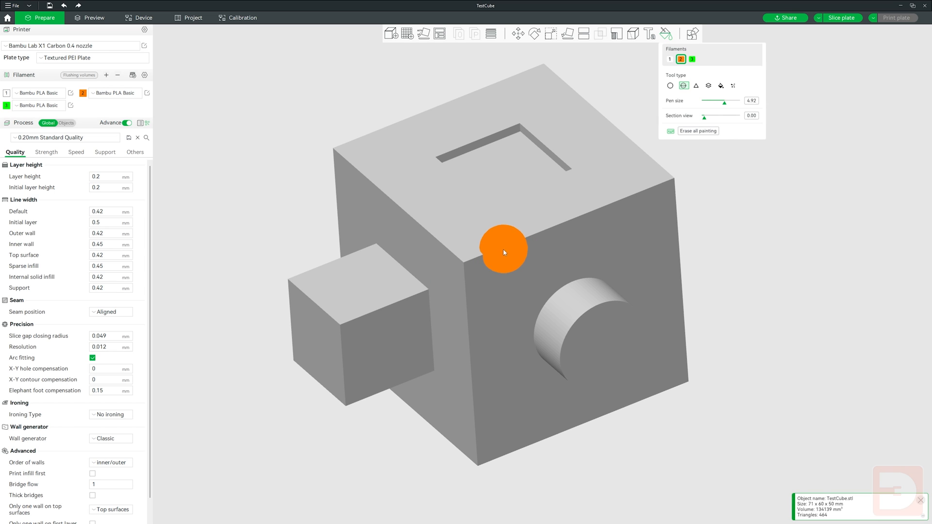
pyautogui.click(465, 264)
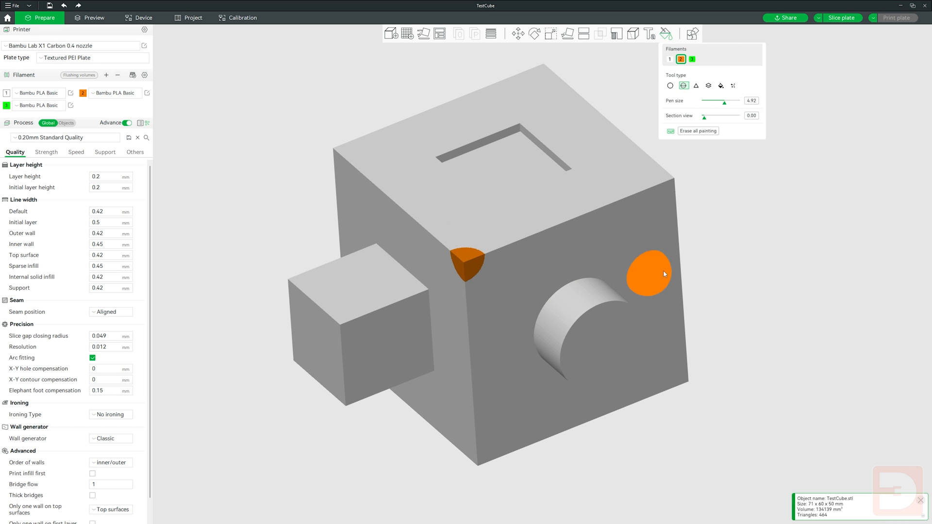
# Step: Paint orange sphere-brush spots onto all four upper corners of the small protruding block
pyautogui.moveTo(820, 246)
pyautogui.mouseDown()
pyautogui.moveTo(833, 247)
pyautogui.moveTo(814, 242)
pyautogui.mouseUp()
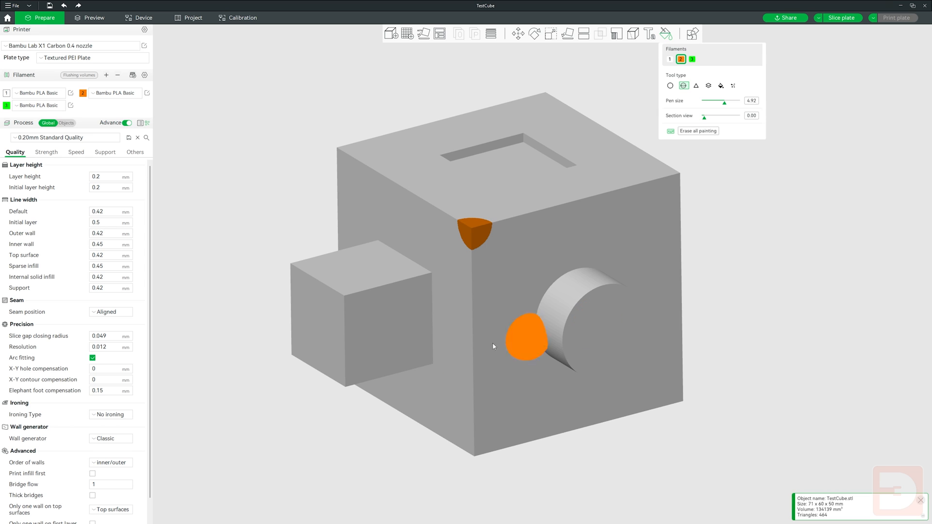
pyautogui.scroll(5, 360, 335)
pyautogui.moveTo(298, 436); pyautogui.dragTo(550, 389, button='right')
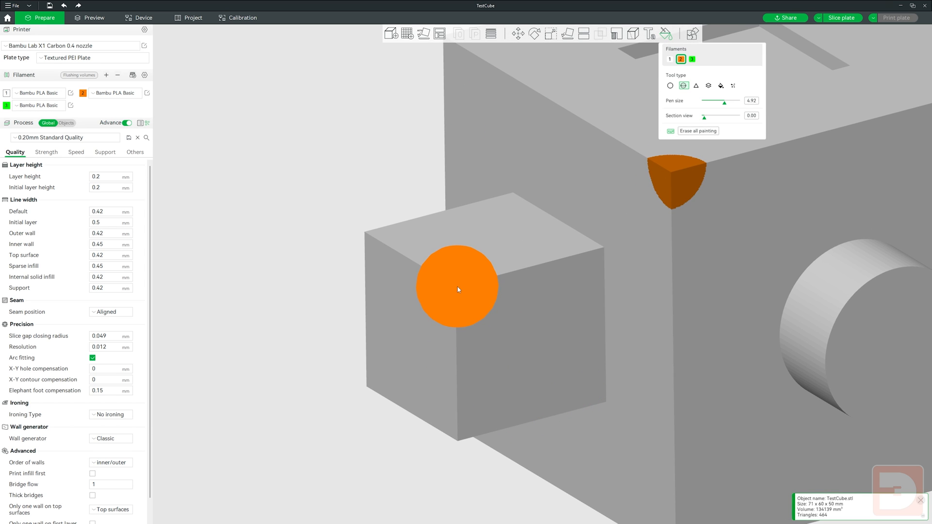
pyautogui.click(457, 287)
pyautogui.moveTo(320, 440); pyautogui.dragTo(316, 436)
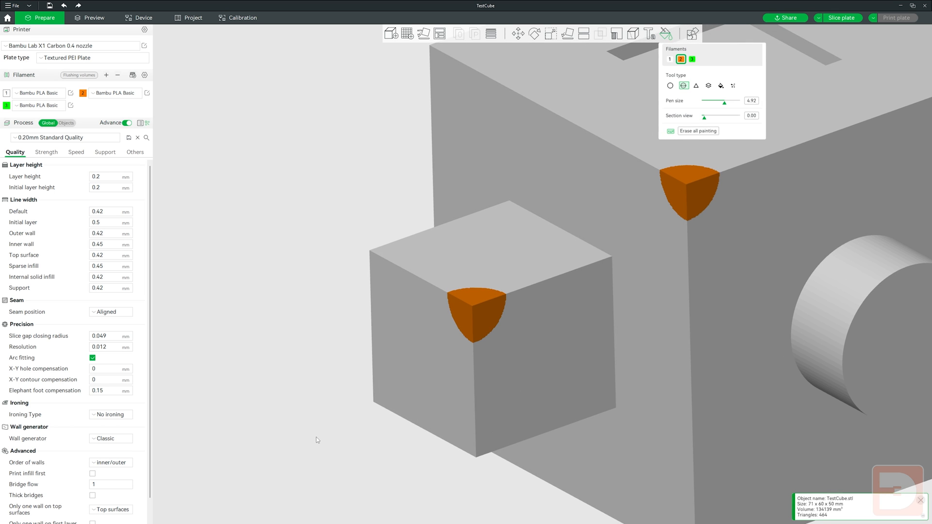
pyautogui.click(611, 264)
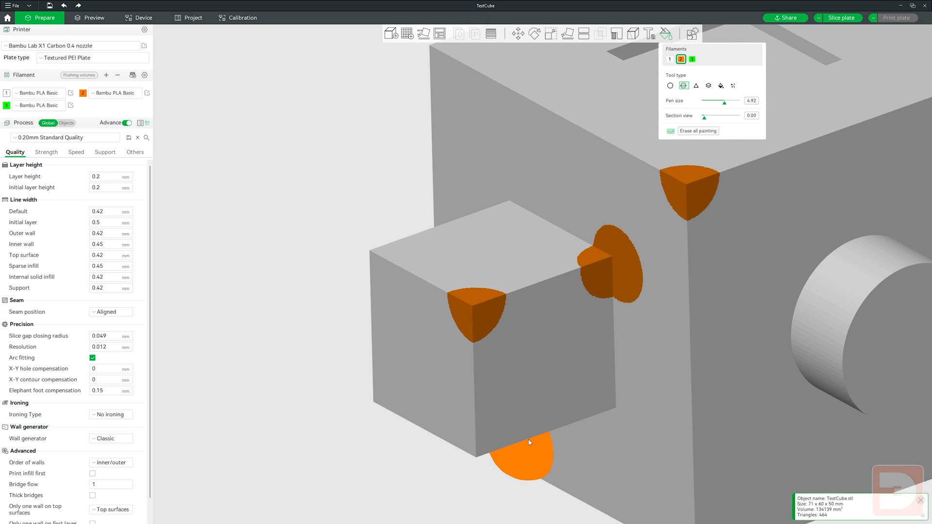
pyautogui.moveTo(509, 483); pyautogui.dragTo(517, 485)
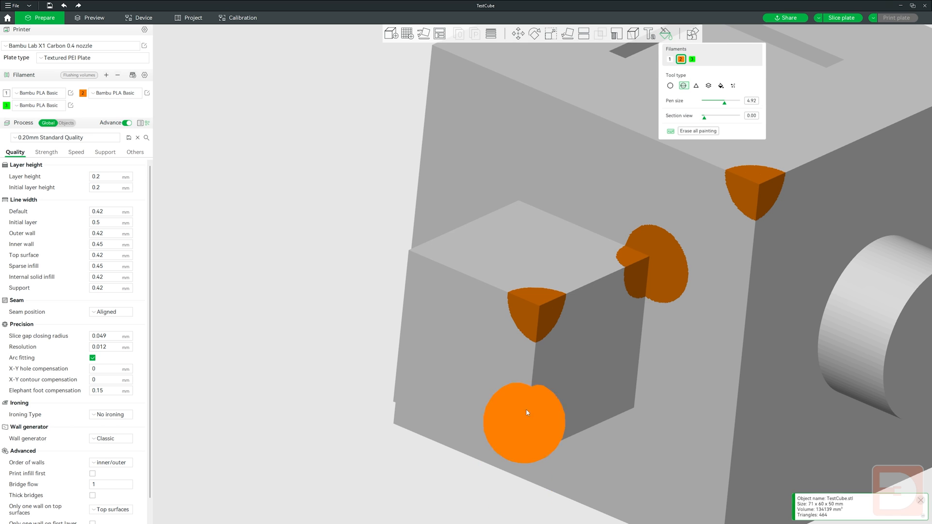
pyautogui.click(517, 206)
pyautogui.moveTo(391, 471)
pyautogui.mouseDown()
pyautogui.moveTo(426, 482)
pyautogui.moveTo(395, 471)
pyautogui.mouseUp()
pyautogui.click(426, 261)
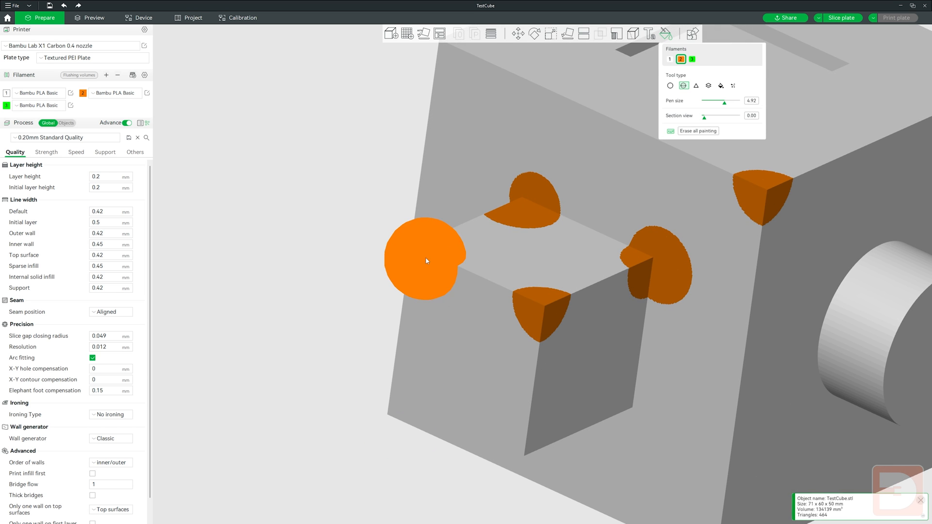
pyautogui.moveTo(339, 294)
pyautogui.mouseDown()
pyautogui.moveTo(339, 303)
pyautogui.moveTo(315, 293)
pyautogui.moveTo(333, 275)
pyautogui.mouseUp()
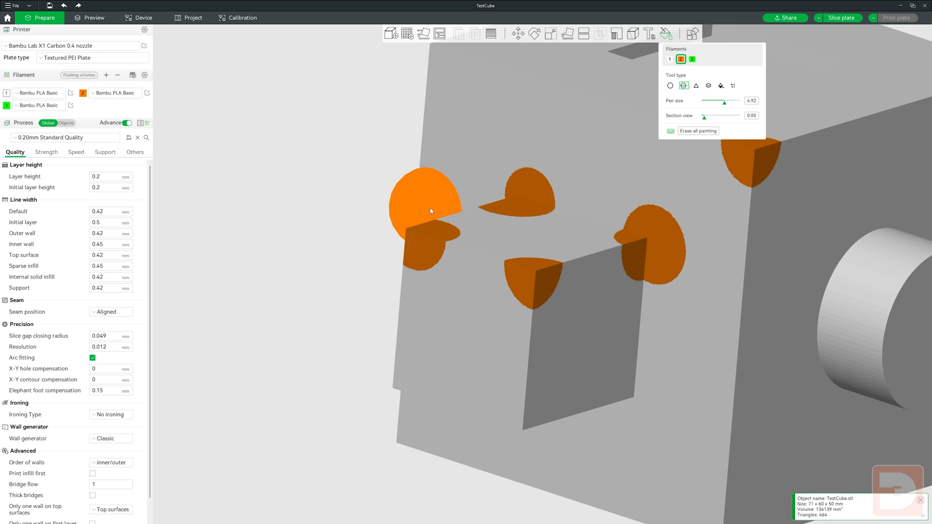
pyautogui.moveTo(350, 259)
pyautogui.mouseDown()
pyautogui.moveTo(364, 264)
pyautogui.moveTo(347, 262)
pyautogui.mouseUp()
# Step: Erase all painting from the test cube
pyautogui.scroll(-5, 345, 259)
pyautogui.moveTo(374, 260); pyautogui.dragTo(225, 289, button='right')
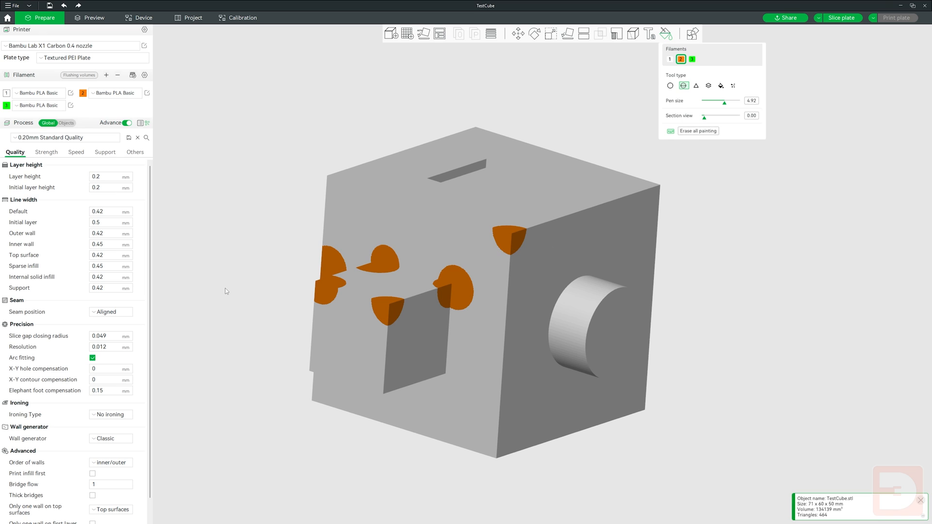
pyautogui.click(698, 131)
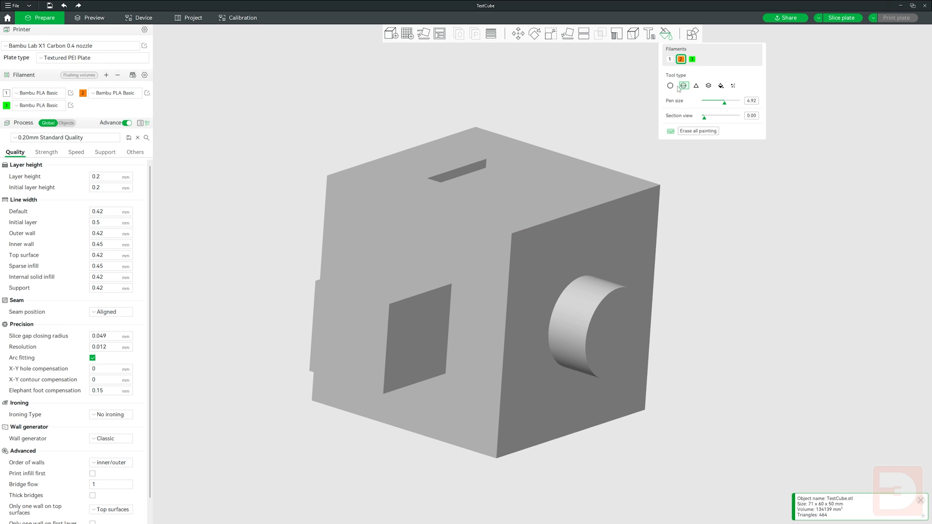
# Step: Compare brushes by dabbing orange on the large cube's upper front corner with the circle and on the neighbouring upper corner with the sphere
pyautogui.click(671, 85)
pyautogui.press('0')
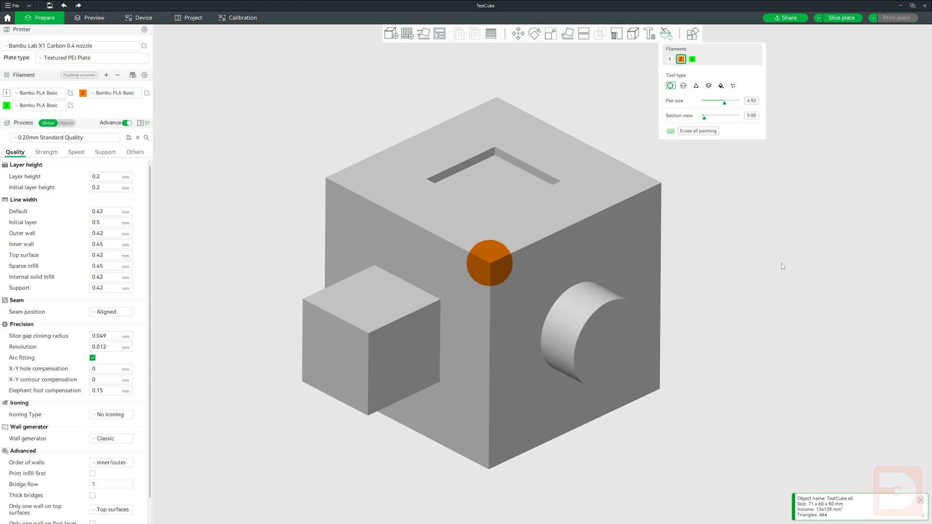
pyautogui.click(684, 87)
pyautogui.moveTo(756, 288)
pyautogui.mouseDown()
pyautogui.moveTo(702, 293)
pyautogui.moveTo(714, 302)
pyautogui.mouseUp()
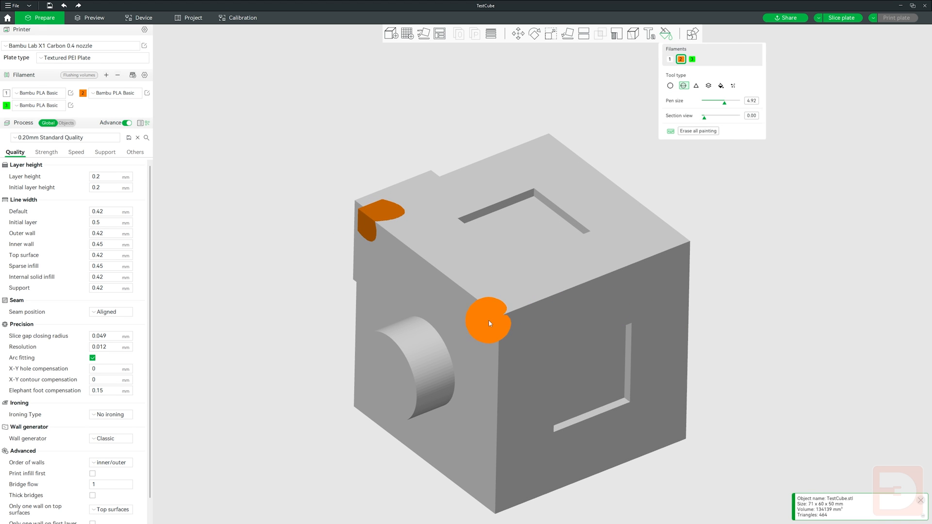
pyautogui.click(501, 318)
pyautogui.moveTo(761, 306)
pyautogui.mouseDown()
pyautogui.moveTo(761, 296)
pyautogui.moveTo(785, 290)
pyautogui.moveTo(840, 309)
pyautogui.moveTo(817, 315)
pyautogui.moveTo(847, 319)
pyautogui.moveTo(806, 313)
pyautogui.moveTo(787, 286)
pyautogui.moveTo(815, 319)
pyautogui.mouseUp()
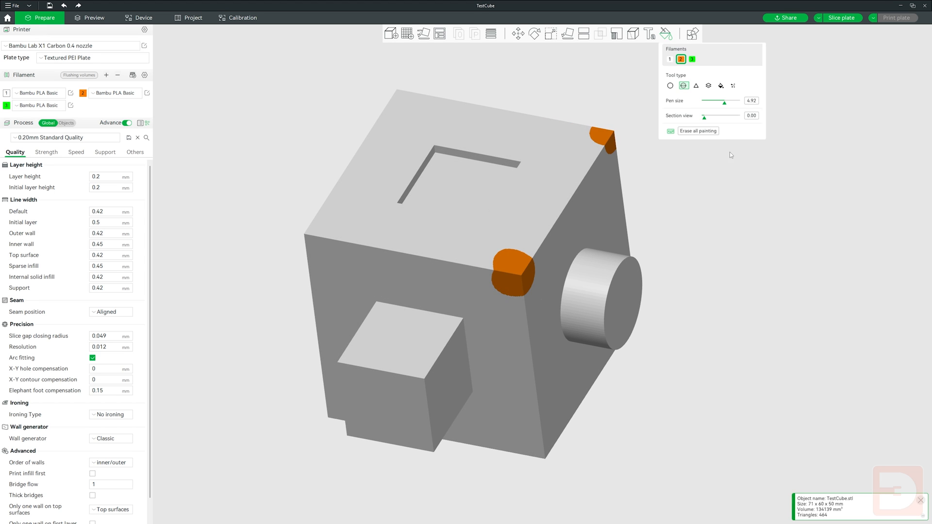
# Step: Erase both orange corner spots using the option that removes all painting
pyautogui.click(712, 130)
pyautogui.moveTo(208, 325); pyautogui.dragTo(287, 403)
pyautogui.scroll(4, 653, 335)
pyautogui.moveTo(813, 246); pyautogui.dragTo(823, 262, button='right')
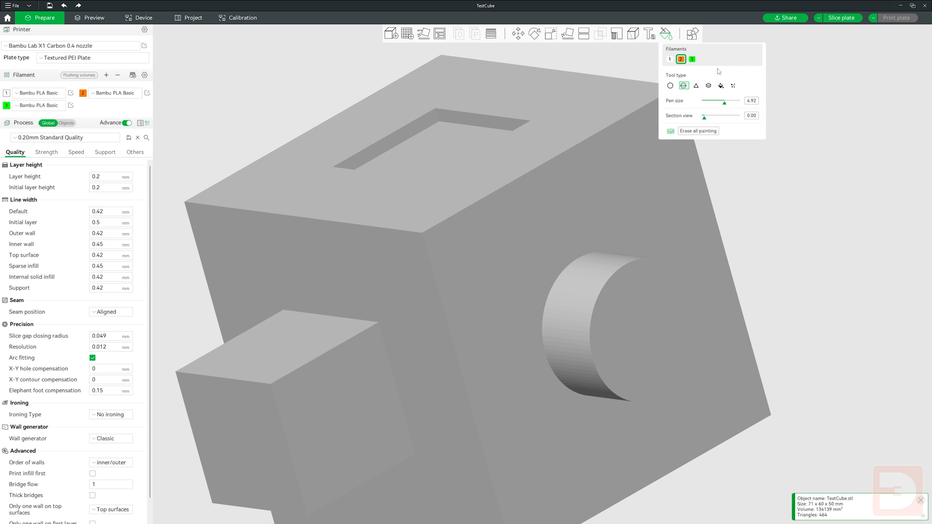
# Step: With the triangle tool, paint four mesh triangles orange on the large cube's face around the small protruding block
pyautogui.click(700, 87)
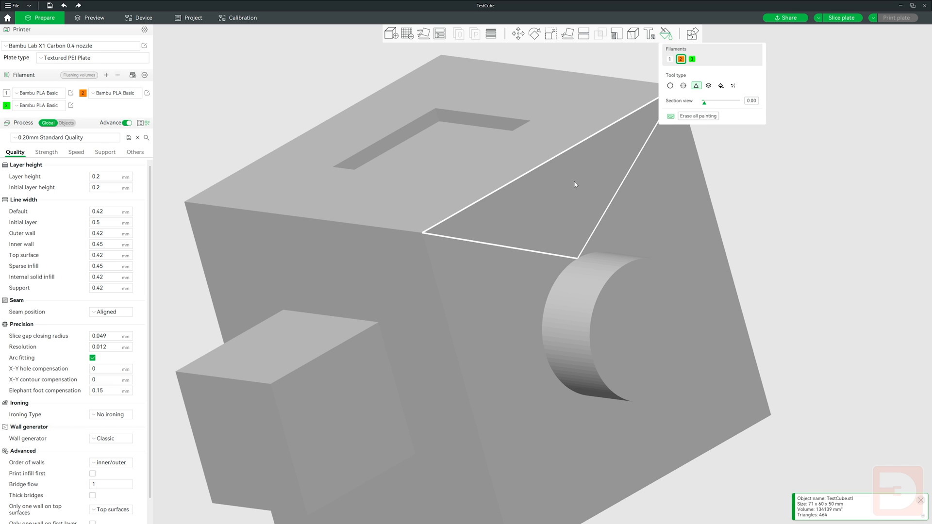
pyautogui.click(352, 278)
pyautogui.click(406, 340)
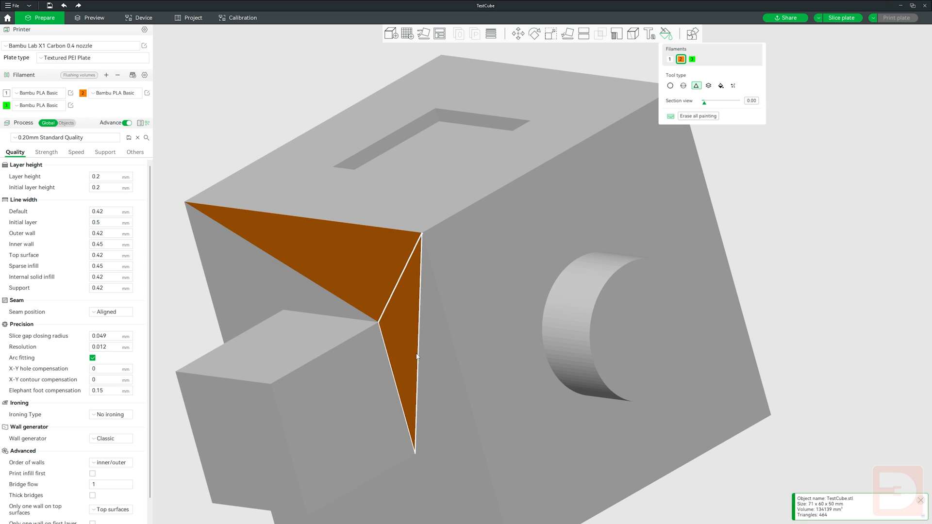
pyautogui.click(442, 379)
pyautogui.moveTo(782, 263); pyautogui.dragTo(851, 155, button='right')
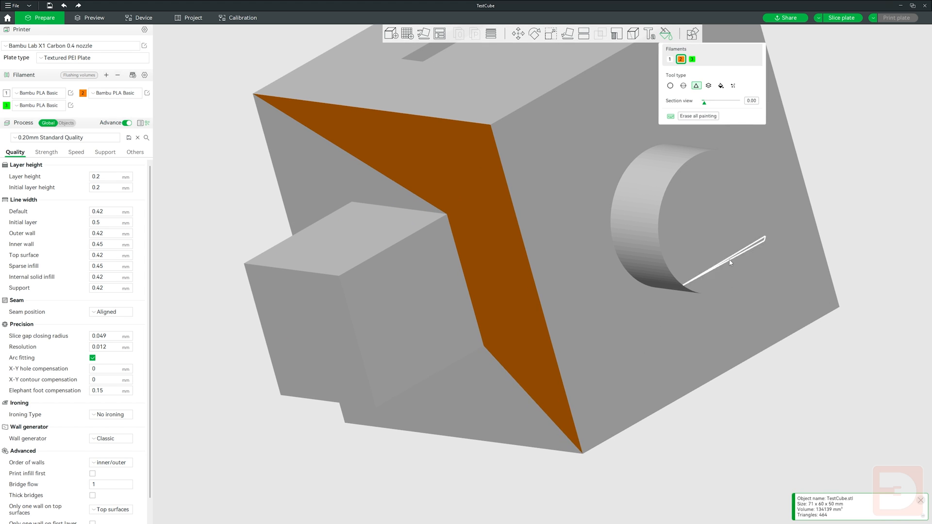
pyautogui.click(494, 425)
# Step: Paint the mesh triangles orange between the cylinder and the top and near edges of the large cube's cylinder face
pyautogui.click(591, 111)
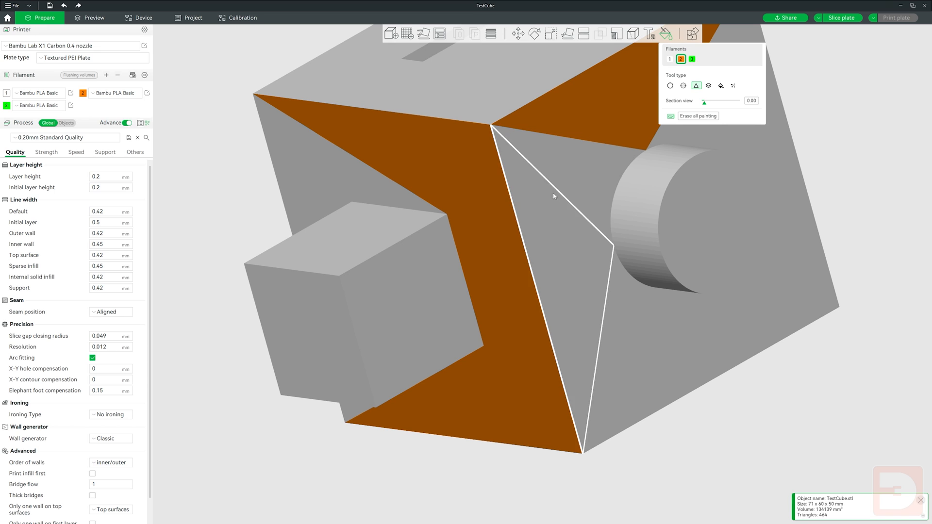
pyautogui.click(553, 215)
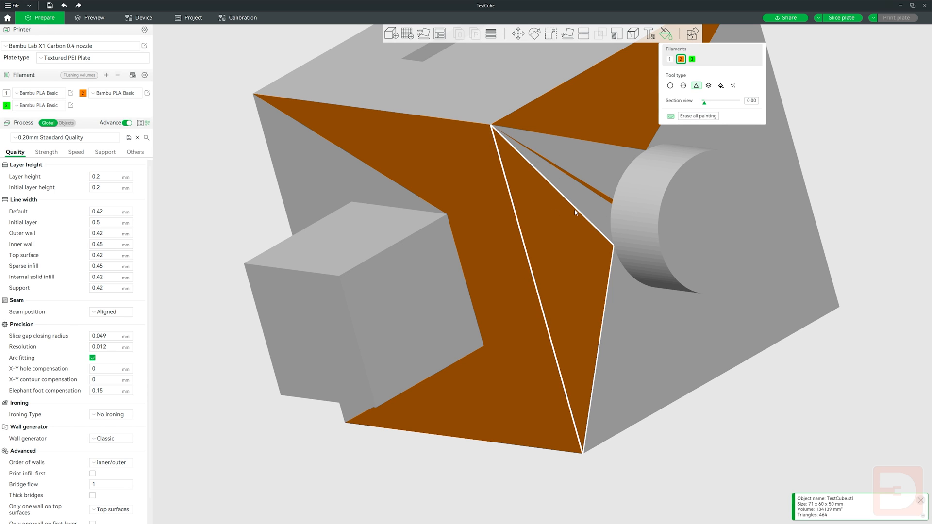
pyautogui.click(583, 169)
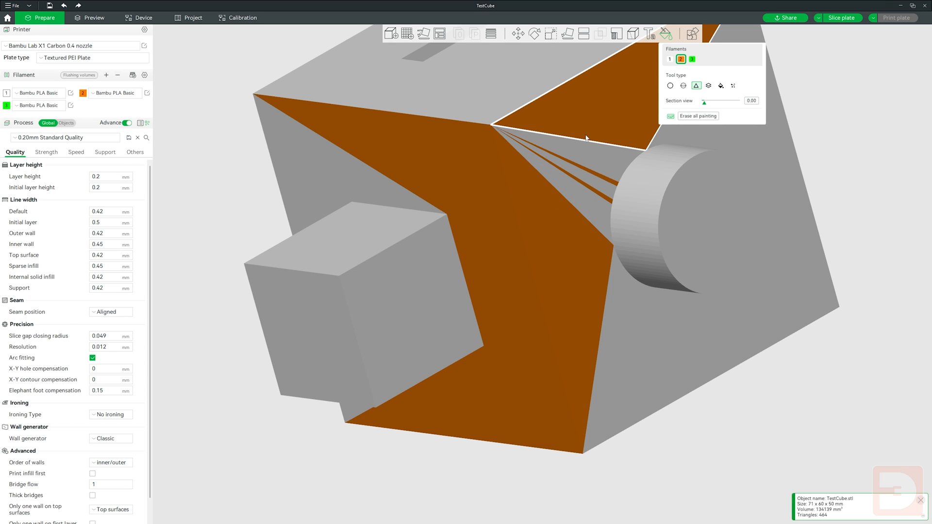
pyautogui.moveTo(582, 153)
pyautogui.mouseDown()
pyautogui.moveTo(570, 205)
pyautogui.moveTo(623, 314)
pyautogui.mouseUp()
pyautogui.click(623, 316)
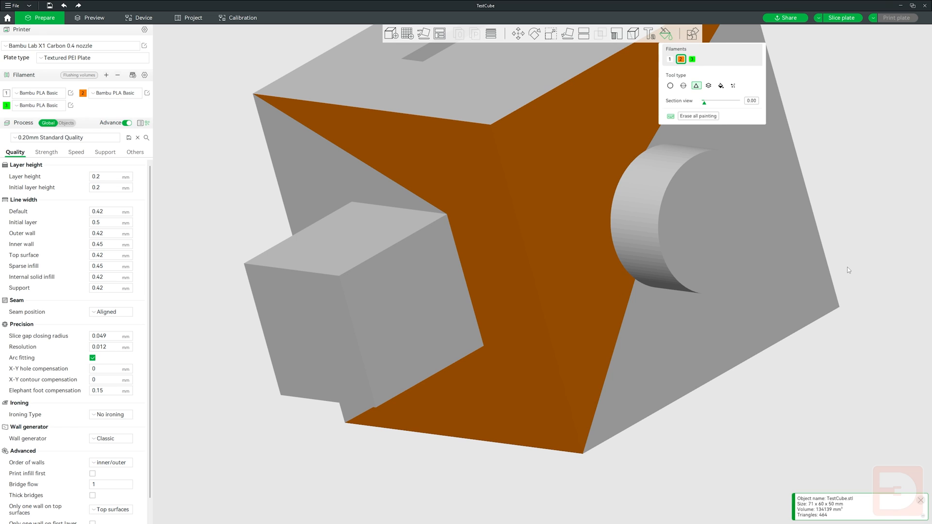
# Step: Erase all triangle painting from both faces of the test cube
pyautogui.click(703, 117)
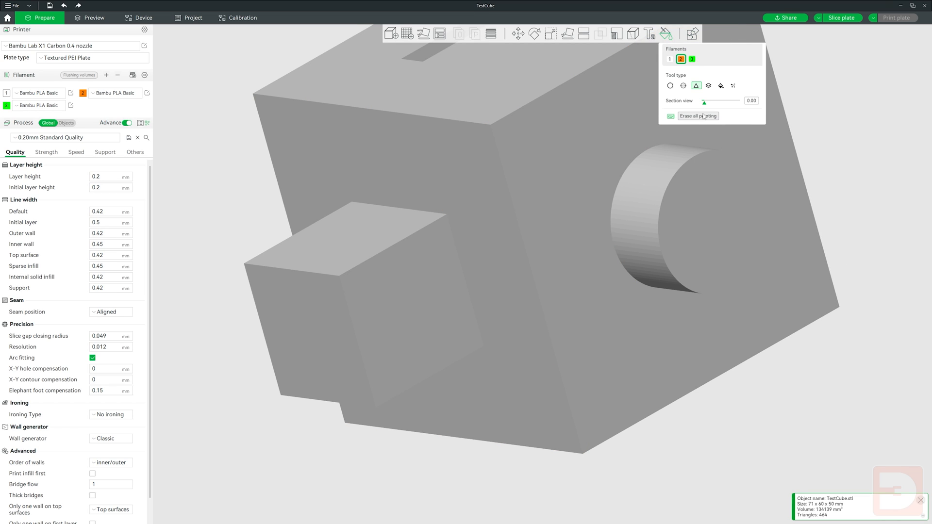
pyautogui.moveTo(834, 104); pyautogui.dragTo(777, 175)
pyautogui.moveTo(776, 175); pyautogui.dragTo(776, 175, button='right')
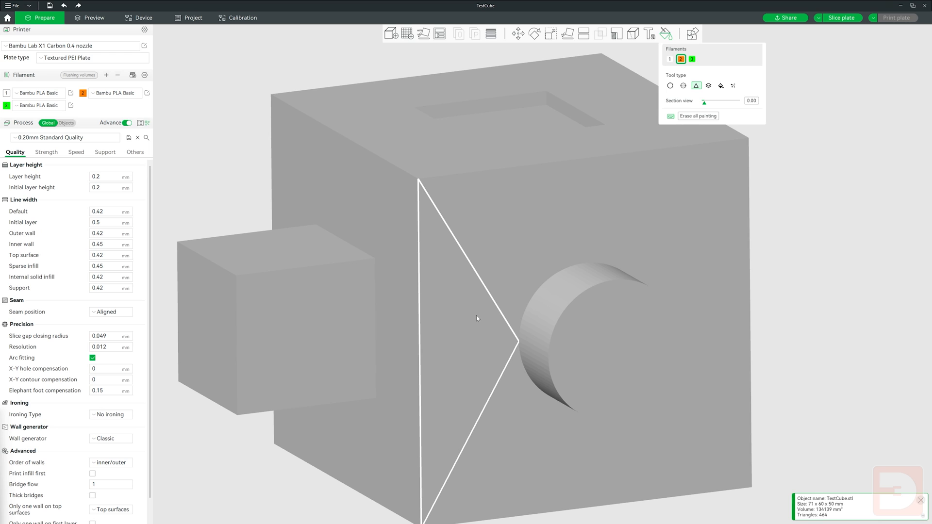
# Step: Sweep the triangle tool around the cylinder to paint its surrounding face orange, leaving the lower corner wedge unpainted
pyautogui.moveTo(467, 328)
pyautogui.mouseDown()
pyautogui.moveTo(564, 441)
pyautogui.moveTo(624, 482)
pyautogui.mouseUp()
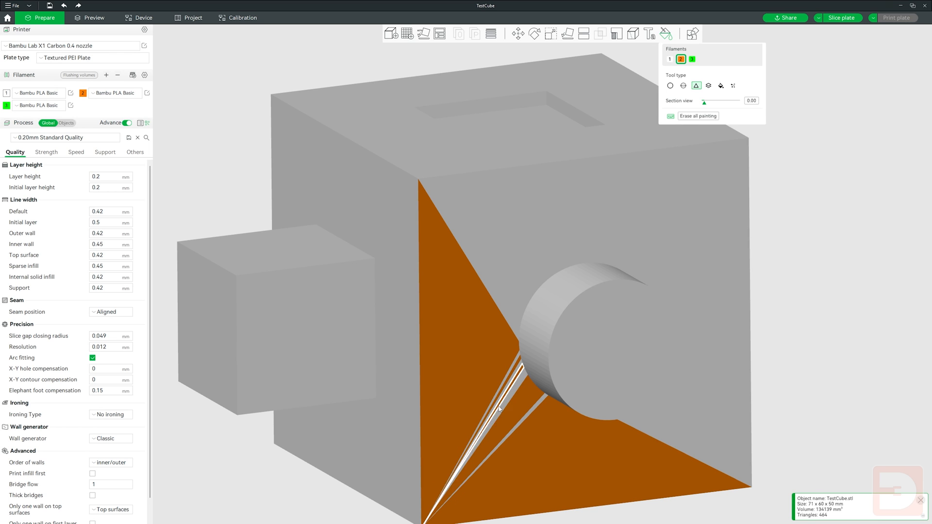
pyautogui.moveTo(480, 401)
pyautogui.mouseDown()
pyautogui.moveTo(495, 417)
pyautogui.moveTo(440, 444)
pyautogui.moveTo(479, 353)
pyautogui.mouseUp()
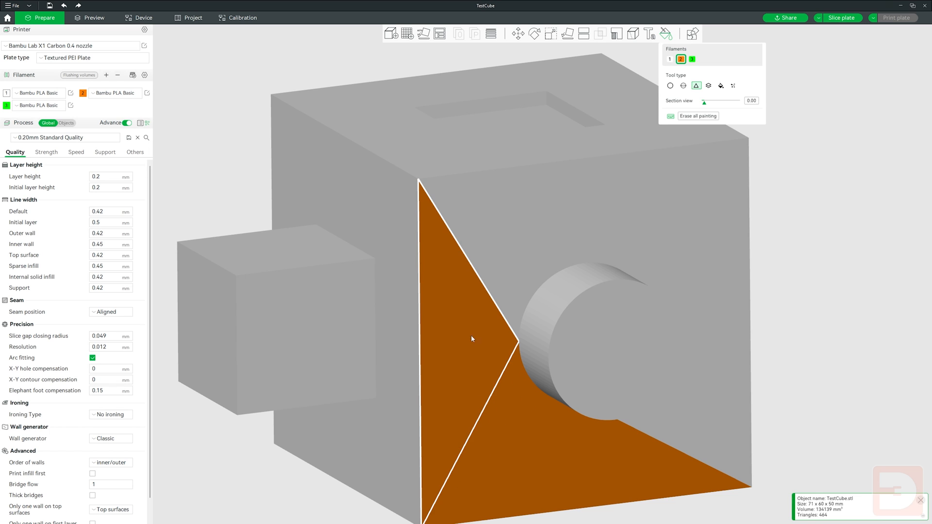
pyautogui.moveTo(464, 315); pyautogui.dragTo(565, 193)
pyautogui.moveTo(557, 231); pyautogui.dragTo(523, 287)
pyautogui.moveTo(605, 229); pyautogui.dragTo(685, 289)
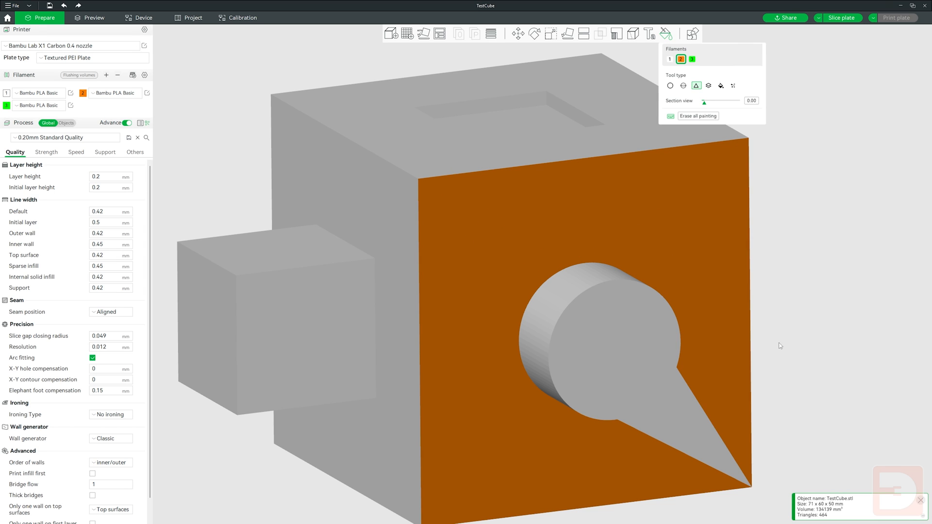
# Step: Erase all painting, then use the height range tool at 8.00 to paint an orange band near the cube's top
pyautogui.click(699, 117)
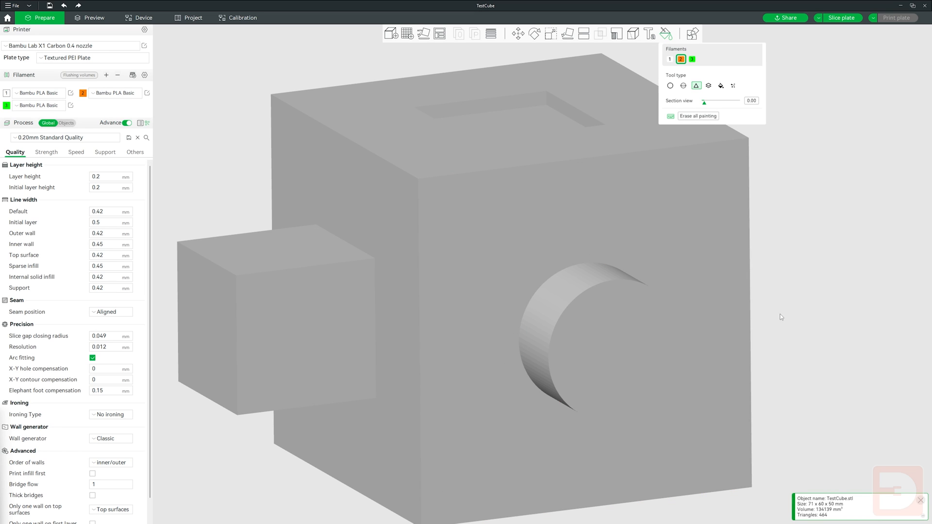
pyautogui.click(709, 87)
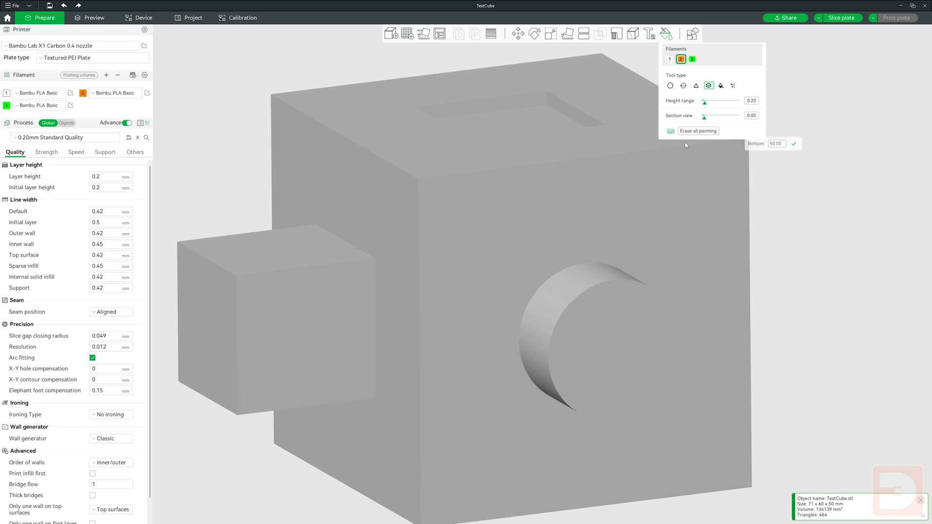
pyautogui.moveTo(706, 104); pyautogui.dragTo(731, 108)
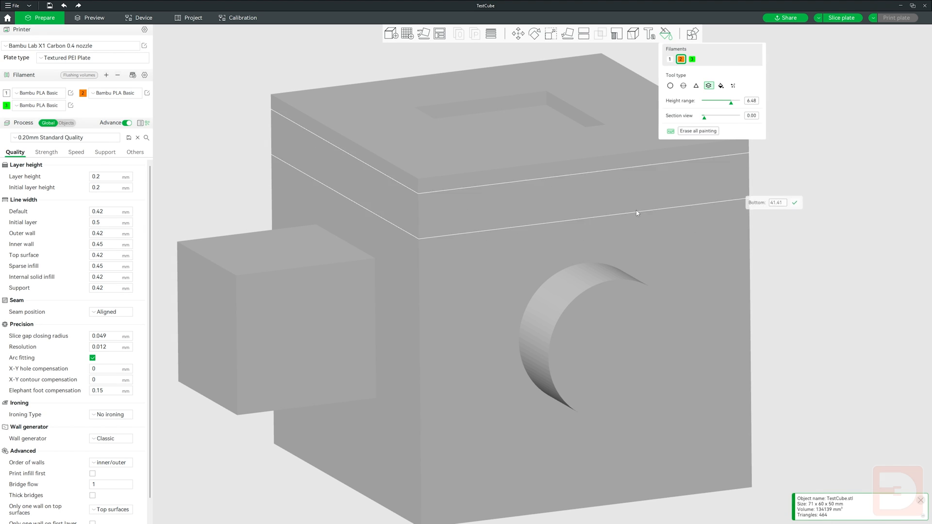
pyautogui.moveTo(733, 103); pyautogui.dragTo(737, 103)
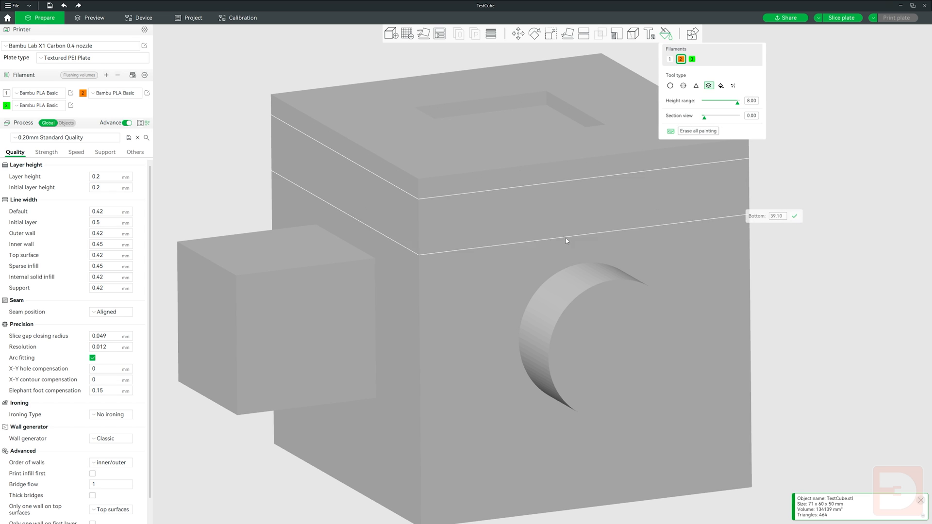
pyautogui.click(560, 239)
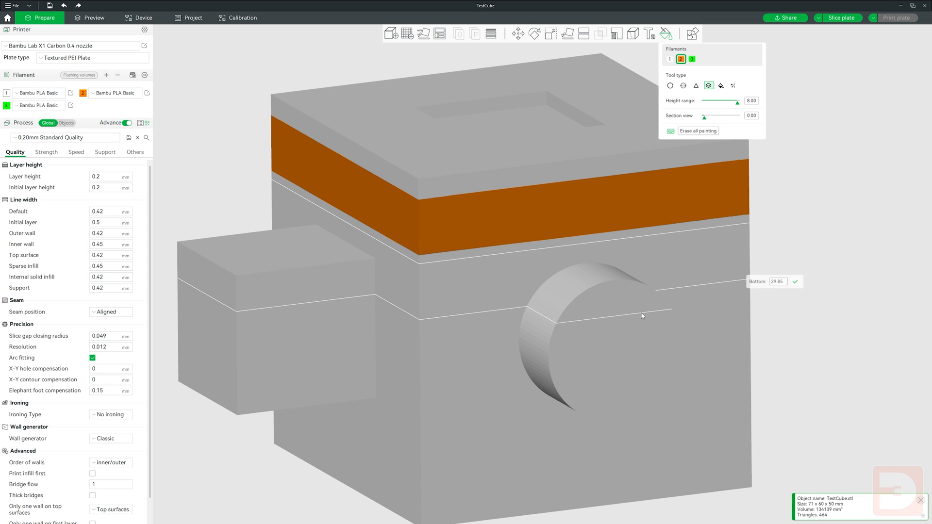
# Step: Extend the orange height-range band down the test cube through most of the cylinder and the small side cube
pyautogui.moveTo(619, 283); pyautogui.dragTo(608, 390)
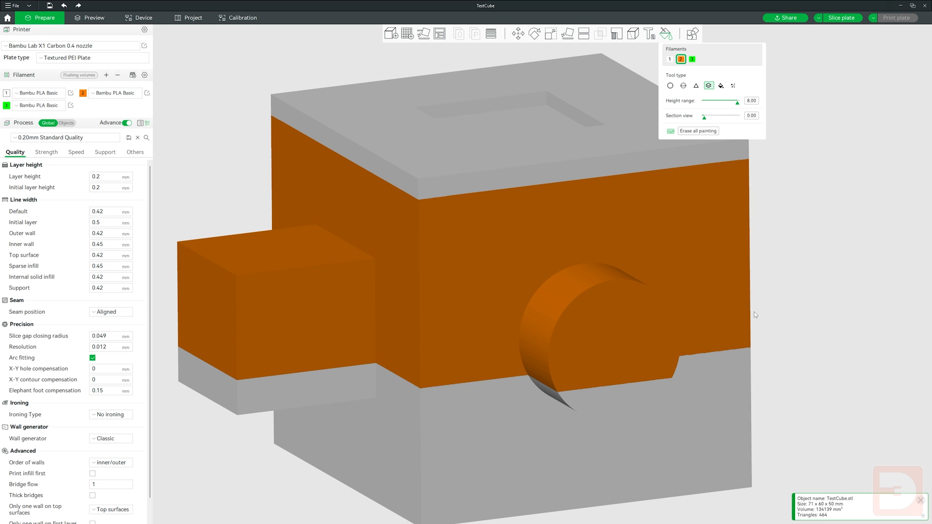
pyautogui.moveTo(804, 306)
pyautogui.mouseDown()
pyautogui.moveTo(799, 293)
pyautogui.moveTo(822, 287)
pyautogui.moveTo(787, 284)
pyautogui.moveTo(828, 297)
pyautogui.moveTo(805, 306)
pyautogui.moveTo(770, 290)
pyautogui.moveTo(768, 298)
pyautogui.mouseUp()
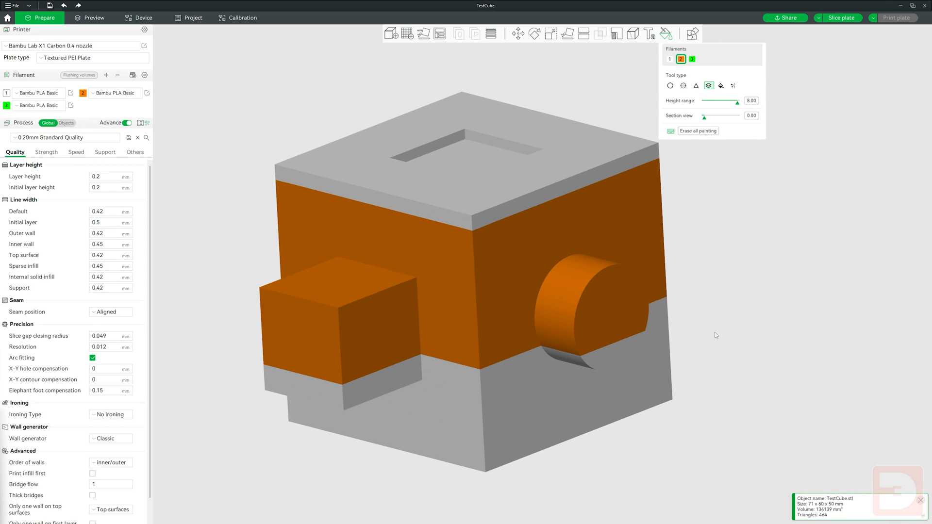
# Step: With the Fill tool and edge detection off, fill the grey area below the band orange, and recolour the whole orange region green
pyautogui.click(721, 86)
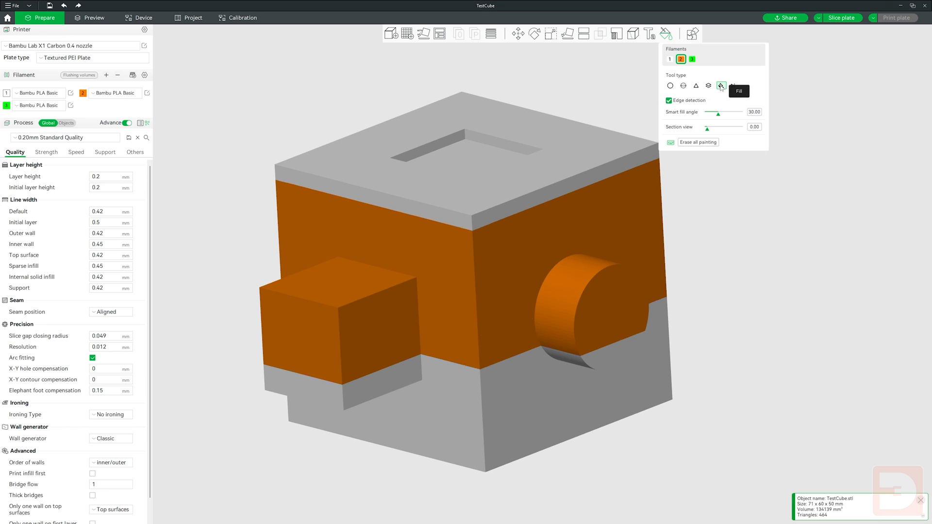
pyautogui.click(670, 102)
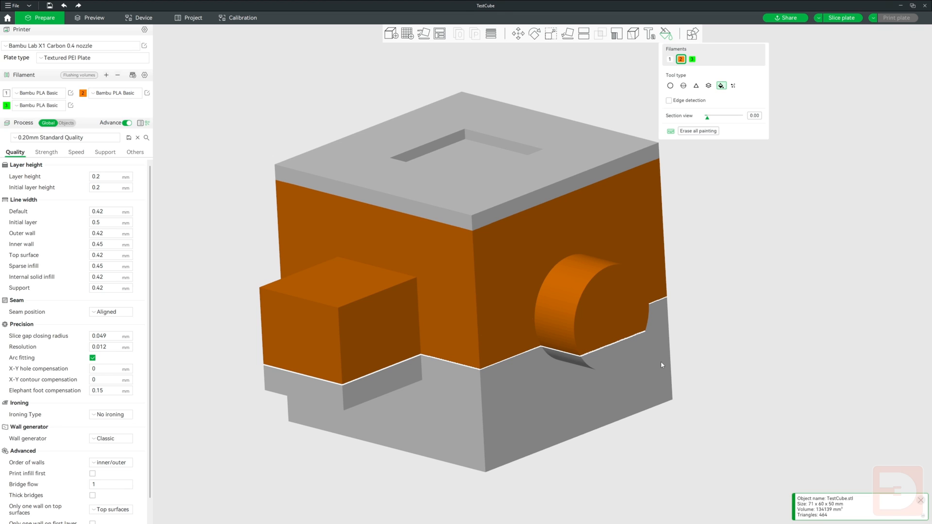
pyautogui.click(663, 376)
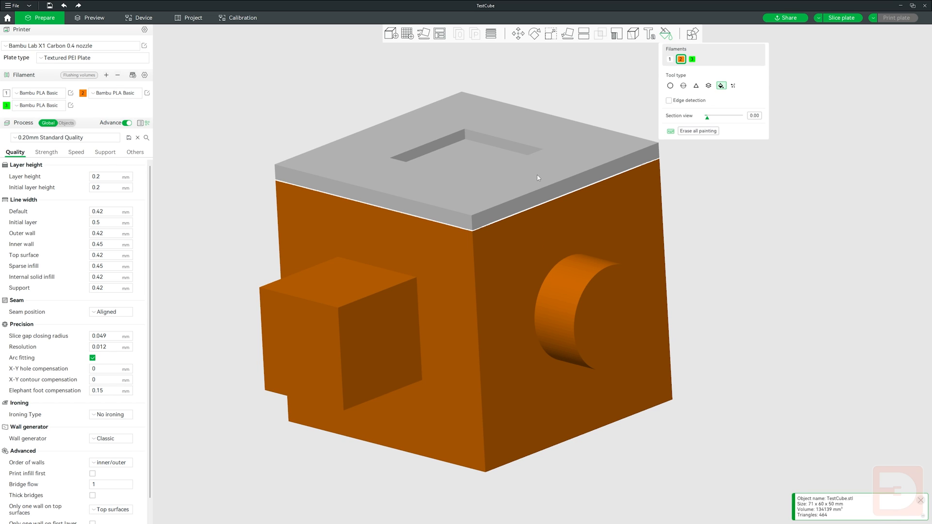
pyautogui.click(693, 60)
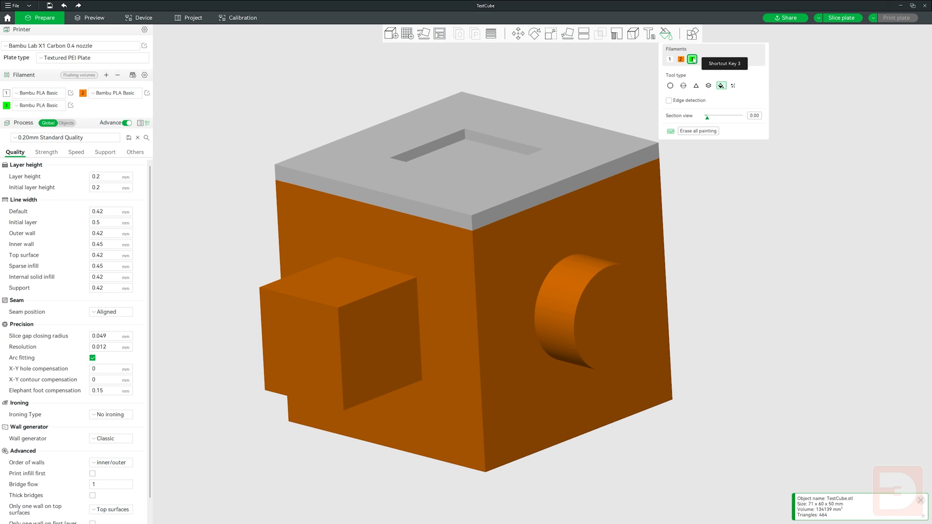
pyautogui.click(627, 224)
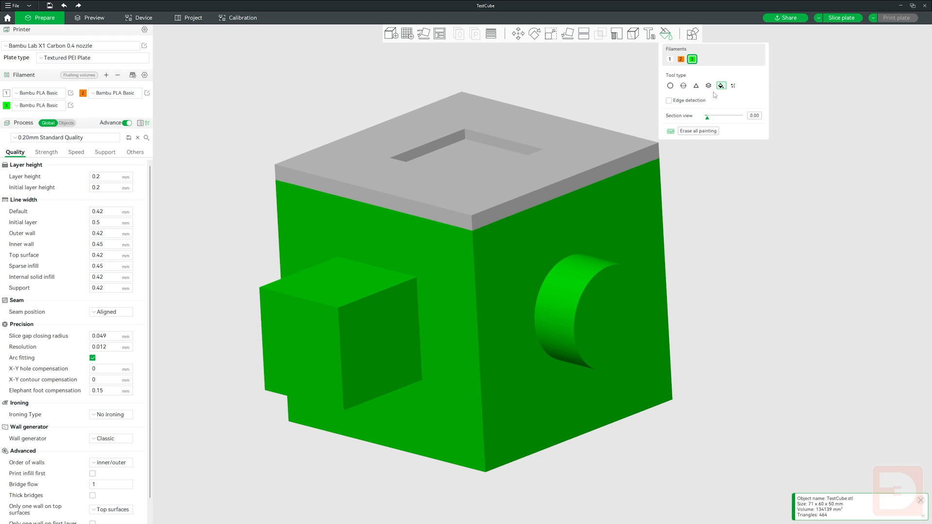
# Step: Enable edge detection with a smart fill angle of 0.00, and fill the cylinder's end face and one narrow side facet orange
pyautogui.click(669, 100)
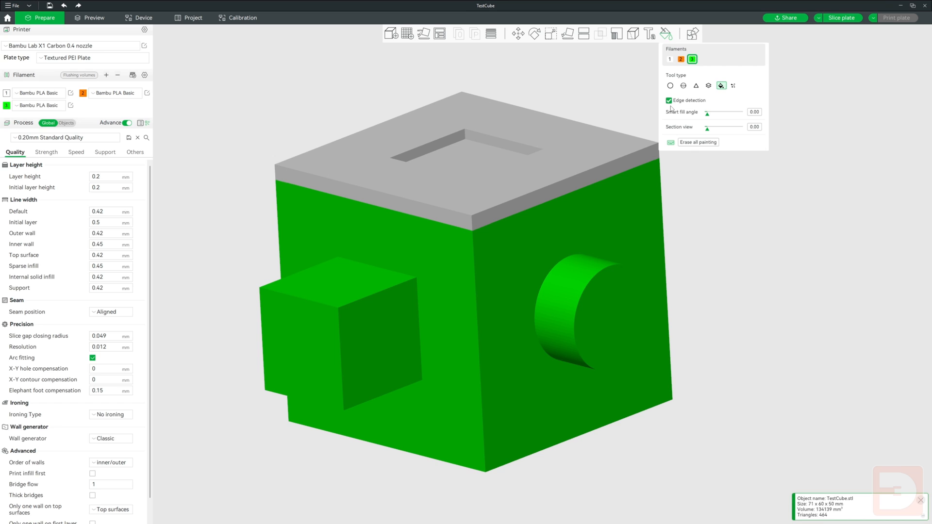
pyautogui.click(681, 60)
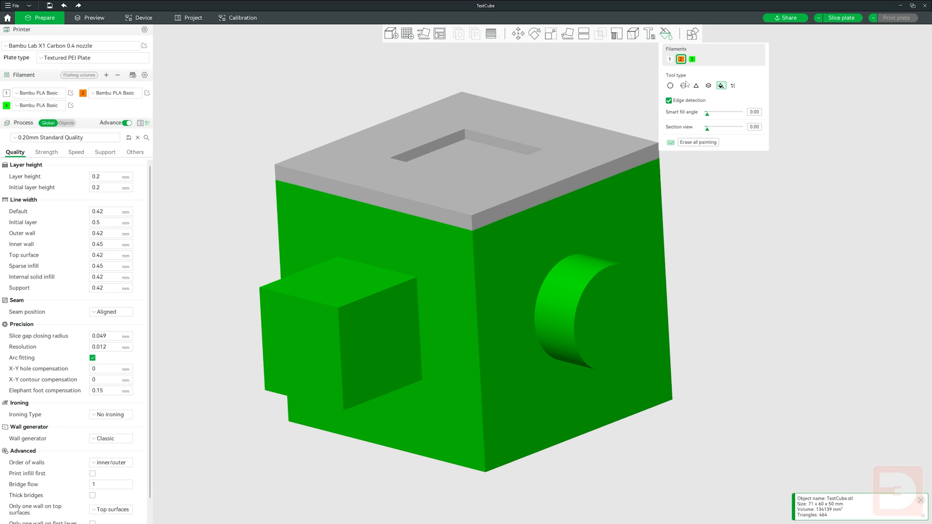
pyautogui.click(612, 324)
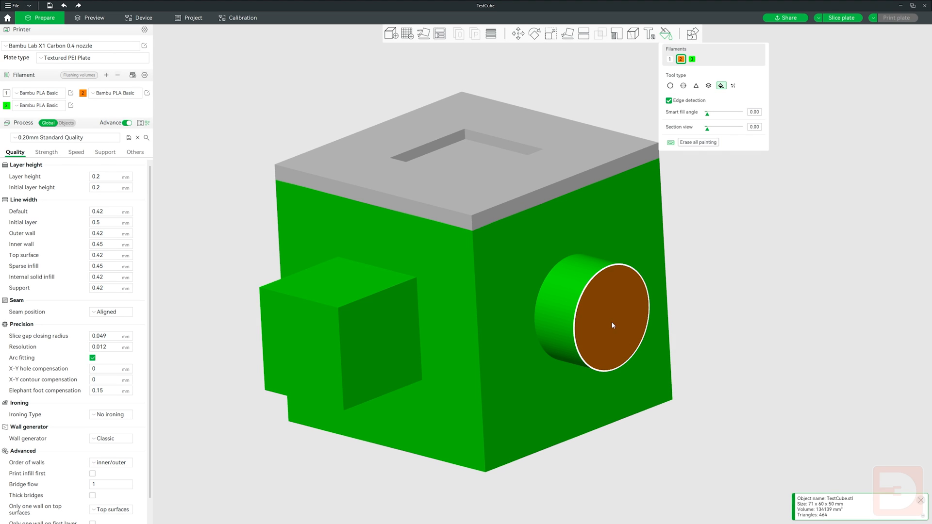
pyautogui.moveTo(768, 264)
pyautogui.mouseDown()
pyautogui.moveTo(724, 240)
pyautogui.moveTo(783, 244)
pyautogui.moveTo(779, 235)
pyautogui.moveTo(751, 241)
pyautogui.moveTo(765, 247)
pyautogui.moveTo(755, 266)
pyautogui.mouseUp()
pyautogui.scroll(6, 695, 340)
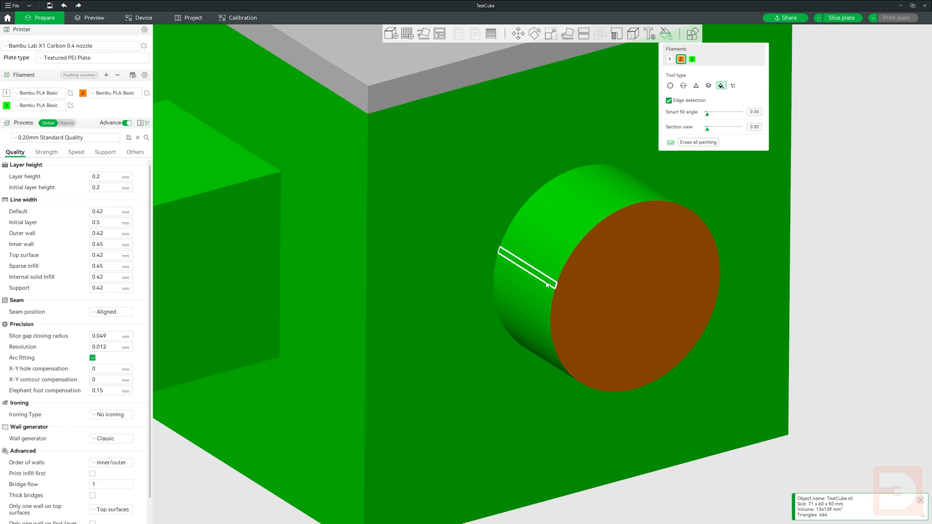
pyautogui.click(586, 237)
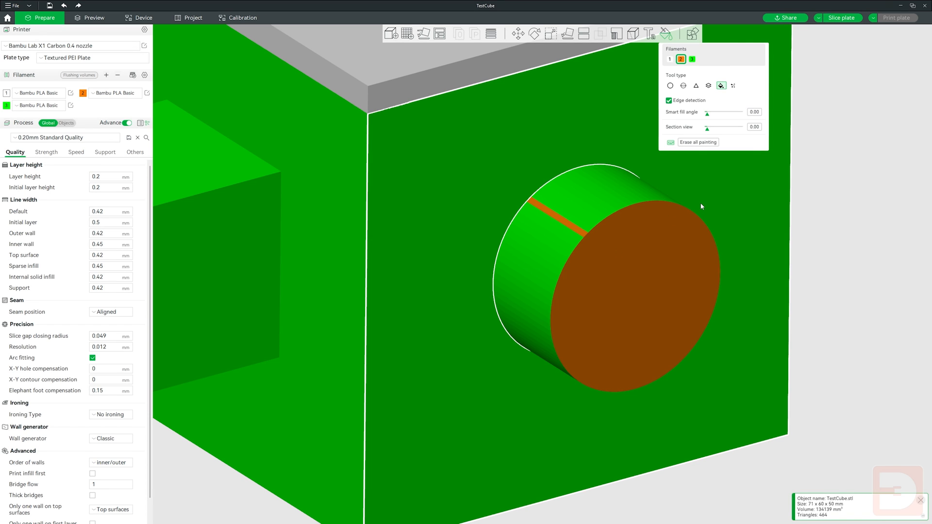
# Step: Set the smart fill angle to 9.00 and fill the cylinder's entire curved side orange
pyautogui.moveTo(708, 114); pyautogui.dragTo(711, 115)
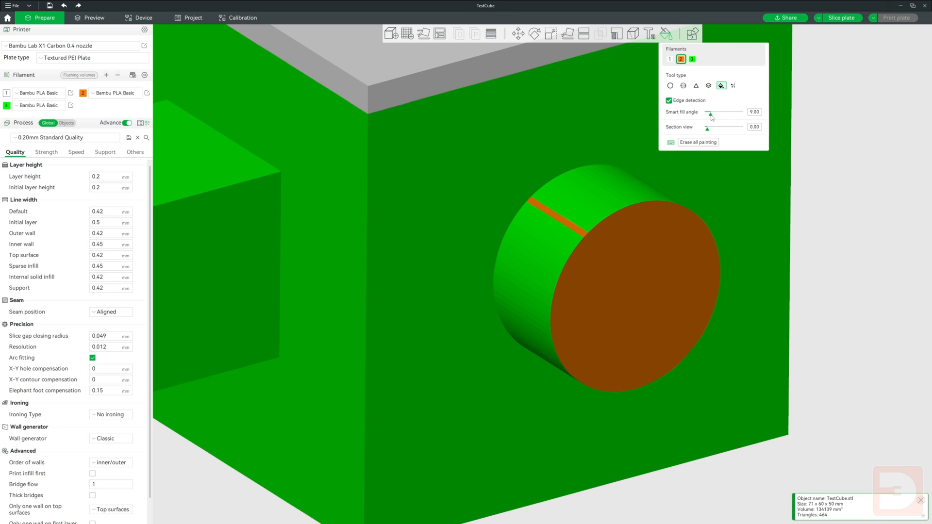
pyautogui.click(610, 212)
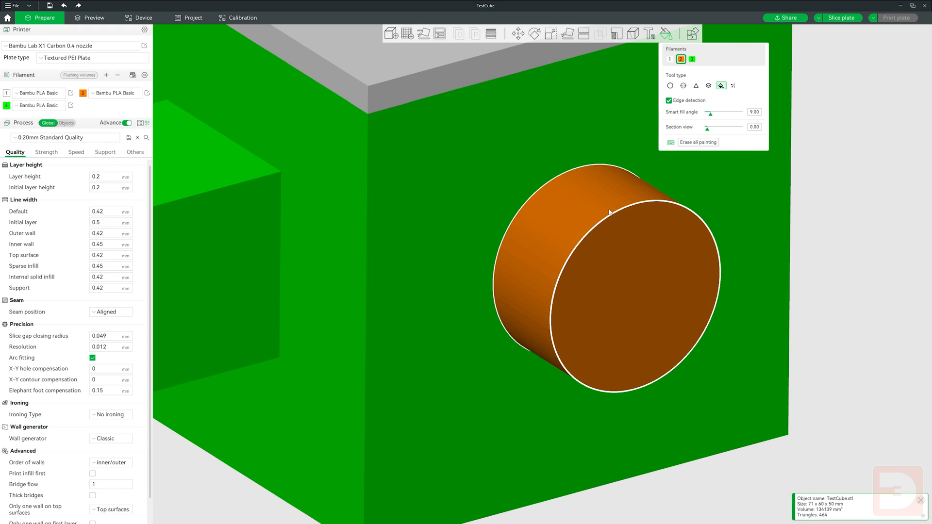
pyautogui.scroll(-3, 828, 246)
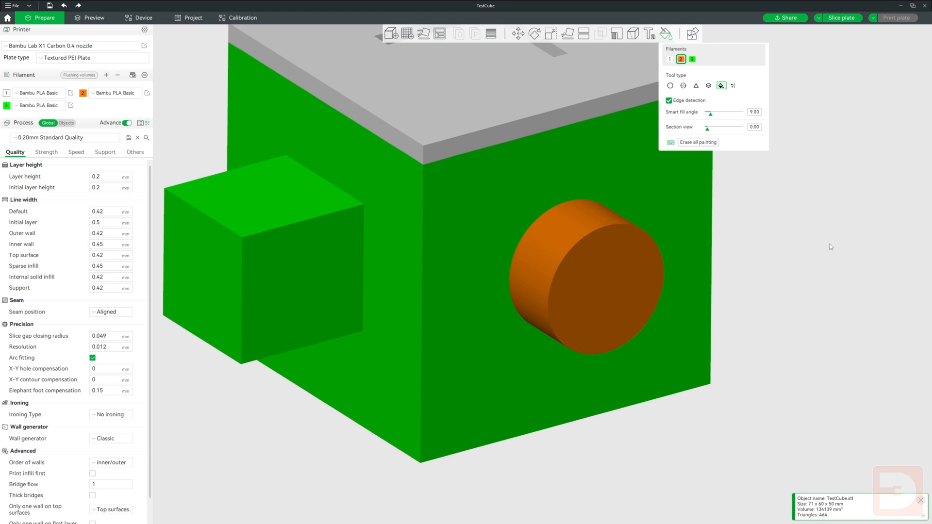
# Step: Fill both visible top-edge strips, the walls of the top recess and the small cube's outer end face orange
pyautogui.click(502, 134)
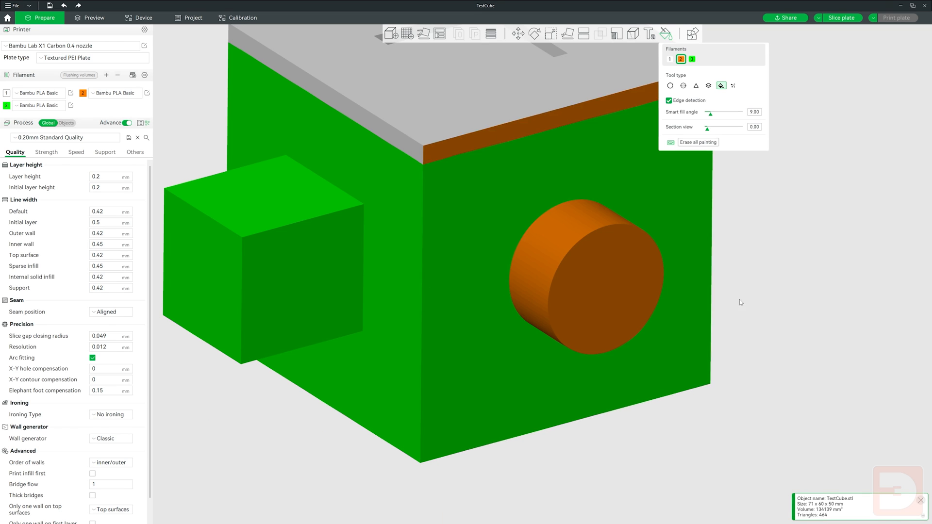
pyautogui.scroll(-3, 745, 295)
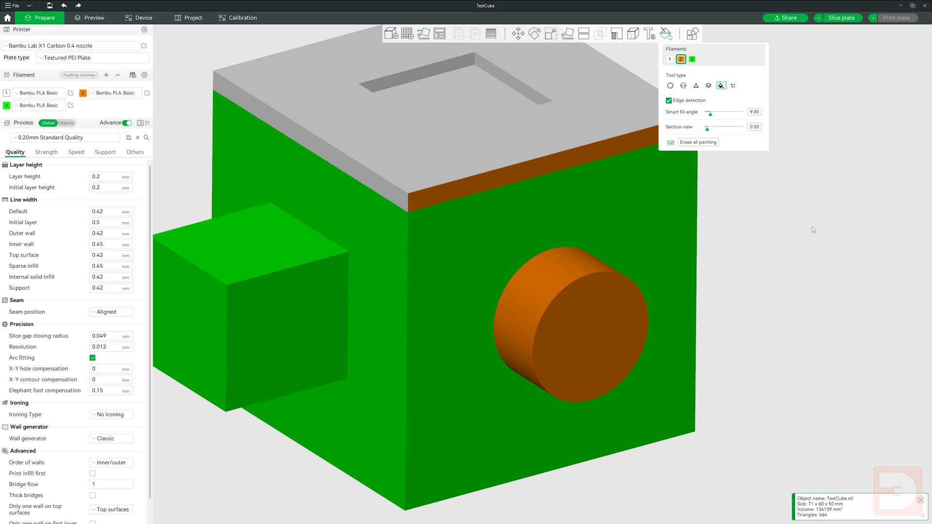
pyautogui.scroll(-2, 822, 290)
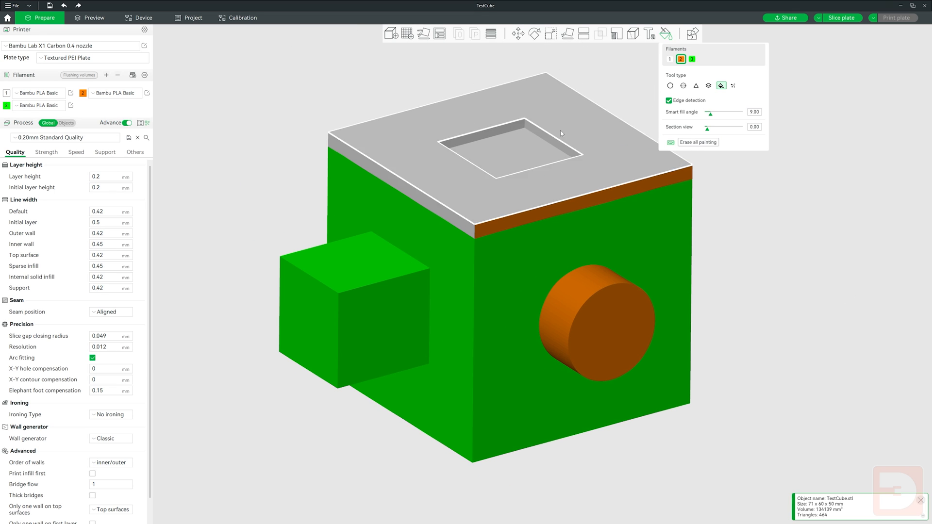
pyautogui.click(516, 131)
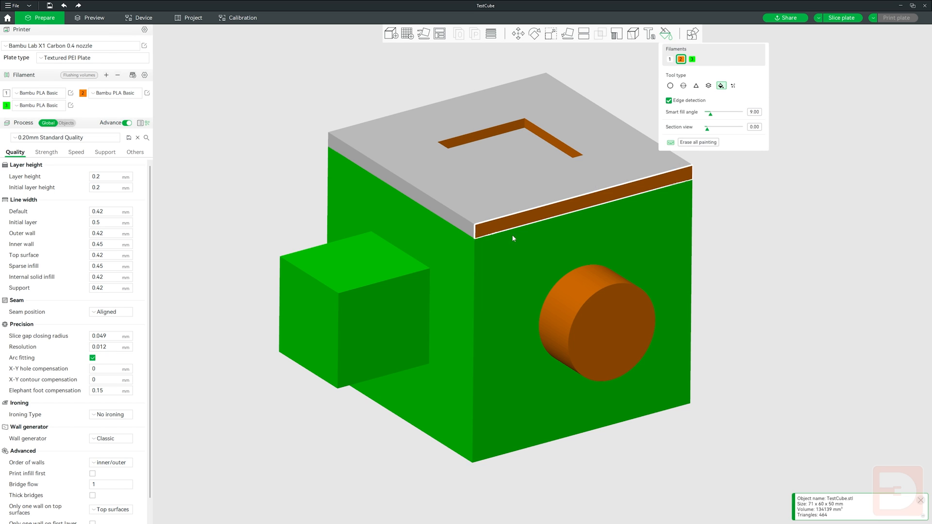
pyautogui.click(456, 233)
pyautogui.click(308, 316)
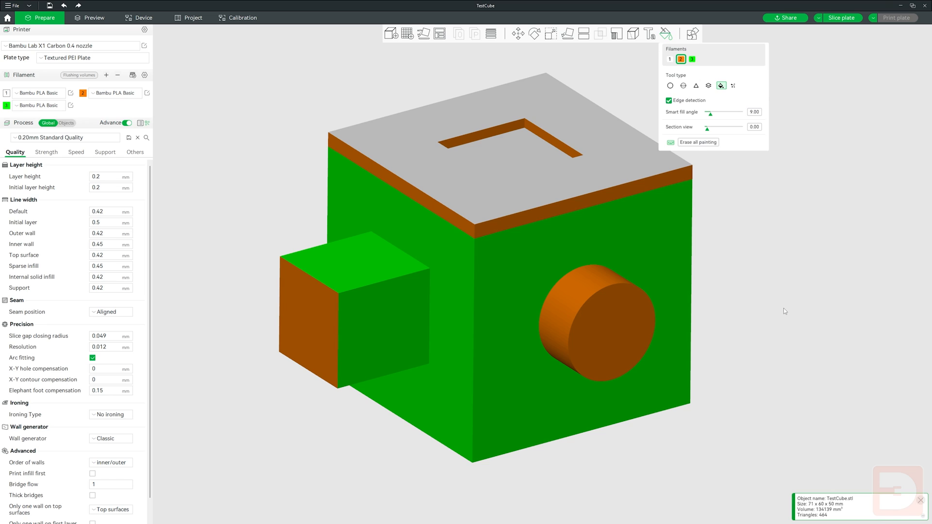
# Step: Show the gap fill tool's options, exit colour painting and delete the test cube from the plate
pyautogui.moveTo(711, 115); pyautogui.dragTo(718, 119)
pyautogui.click(734, 86)
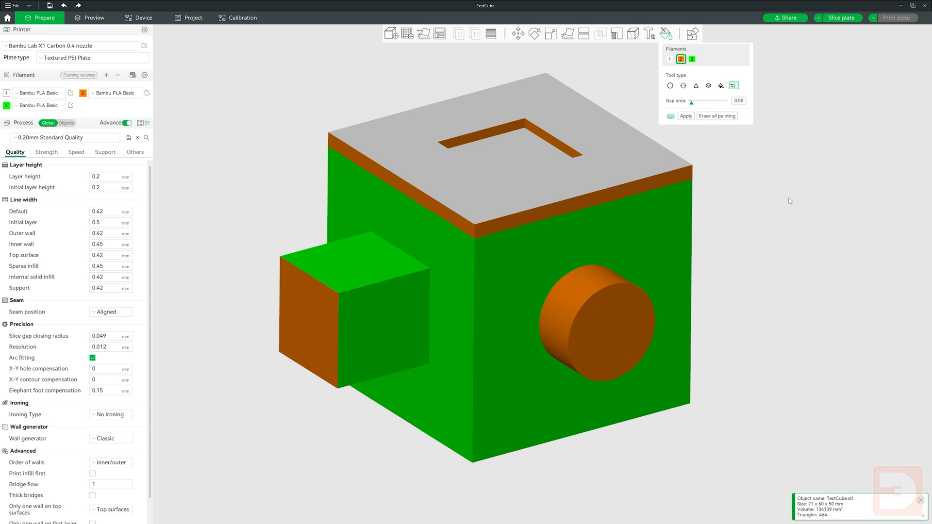
pyautogui.press('Escape')
pyautogui.press('Delete')
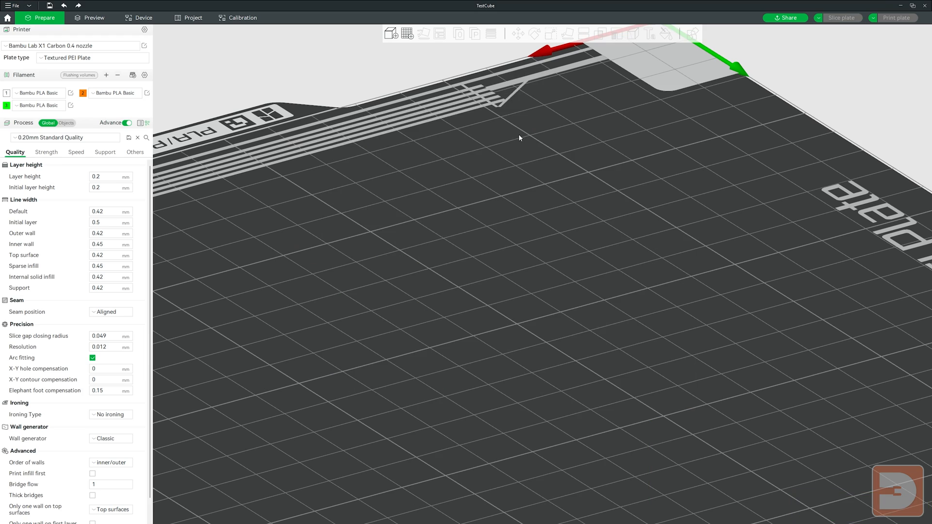
# Step: Import Cali-Dragon_v1.stl from the Painting Models folder onto the empty plate
pyautogui.scroll(-3, 487, 190)
pyautogui.scroll(-4, 524, 244)
pyautogui.moveTo(545, 330); pyautogui.dragTo(505, 331)
pyautogui.click(391, 34)
pyautogui.click(174, 92)
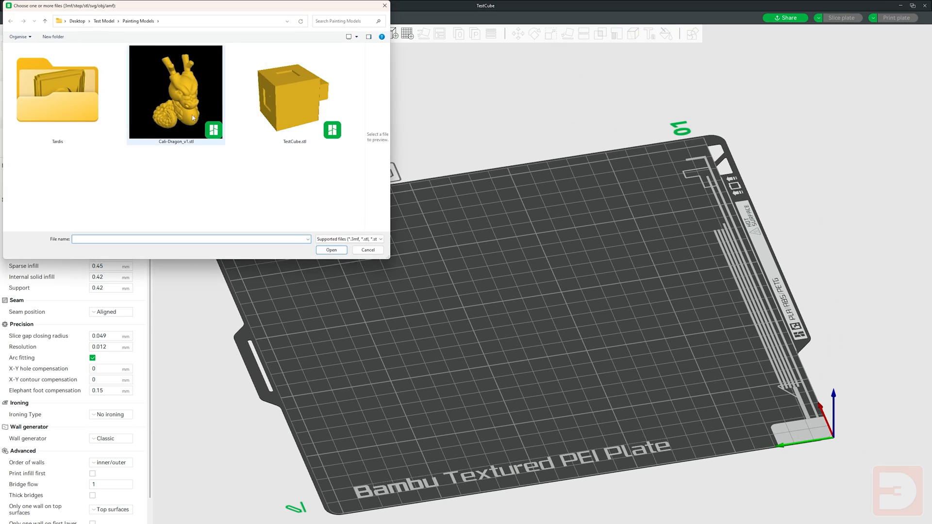
pyautogui.click(334, 250)
pyautogui.moveTo(629, 326); pyautogui.dragTo(559, 354)
pyautogui.scroll(2, 560, 354)
pyautogui.scroll(5, 559, 354)
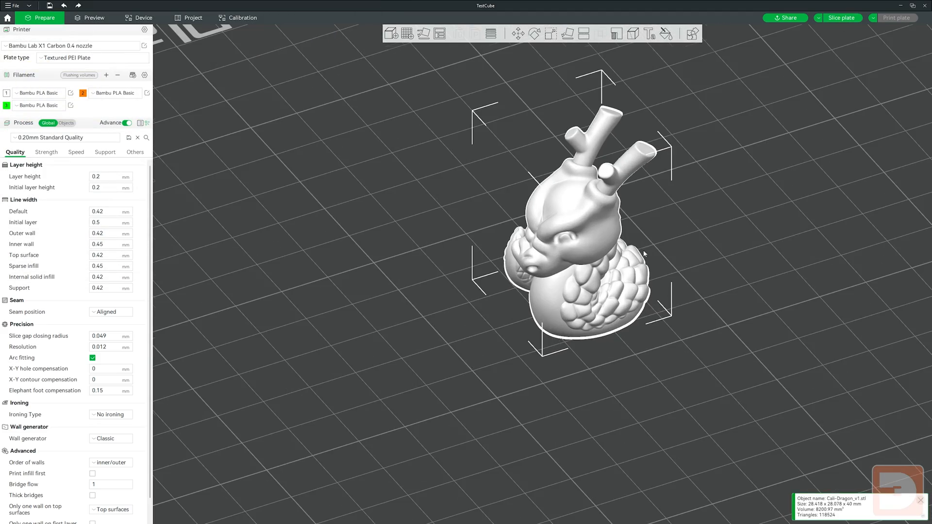
# Step: Start colour painting the dragon, and fill its head and body orange using edge detection with a smart fill angle of 20.00
pyautogui.click(666, 33)
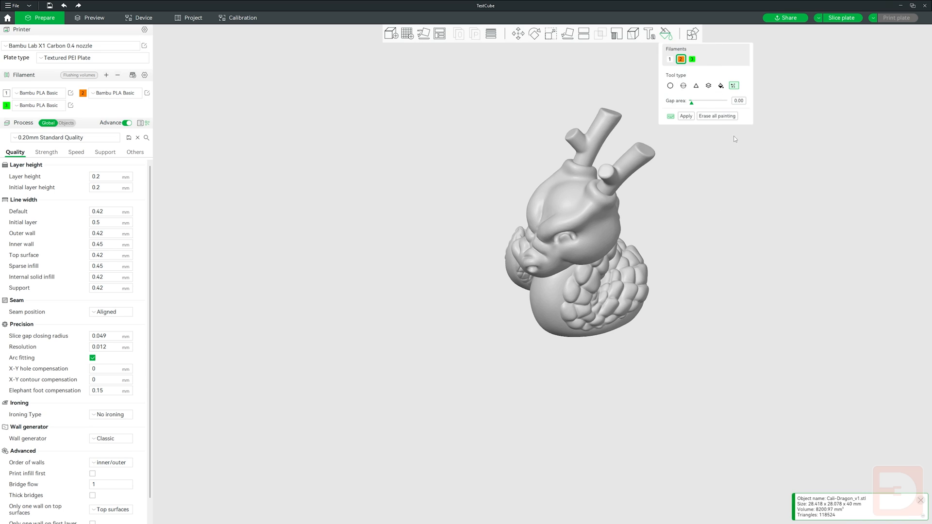
pyautogui.click(721, 86)
pyautogui.moveTo(730, 211); pyautogui.dragTo(736, 232)
pyautogui.moveTo(740, 114); pyautogui.dragTo(715, 114)
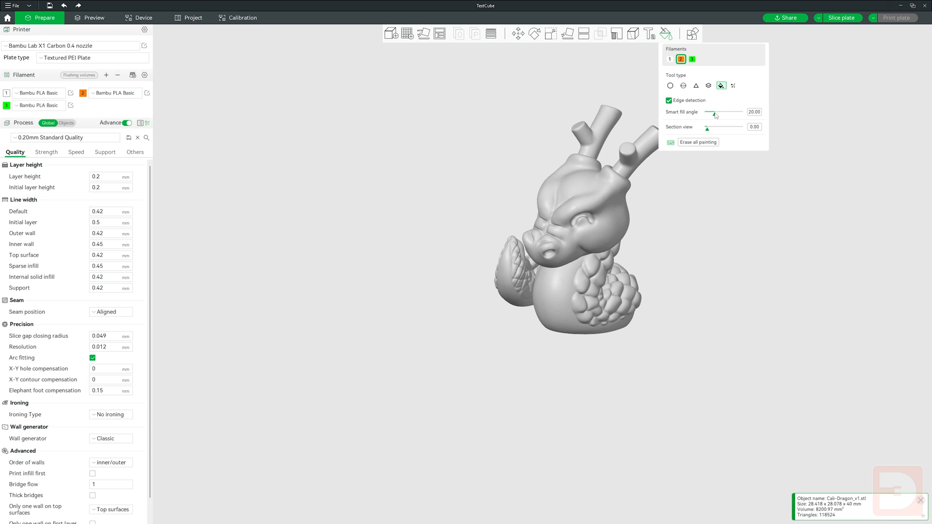
pyautogui.click(618, 223)
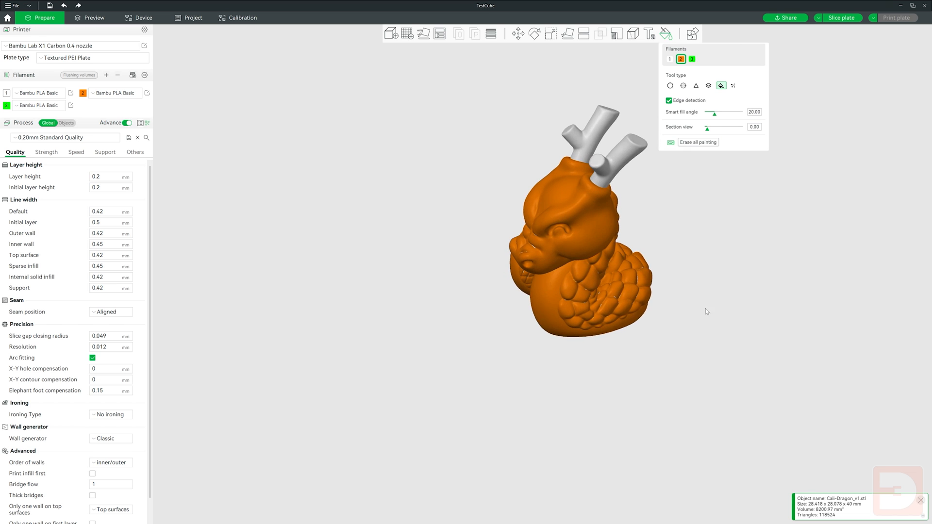
pyautogui.scroll(5, 709, 314)
pyautogui.moveTo(839, 291); pyautogui.dragTo(711, 305, button='middle')
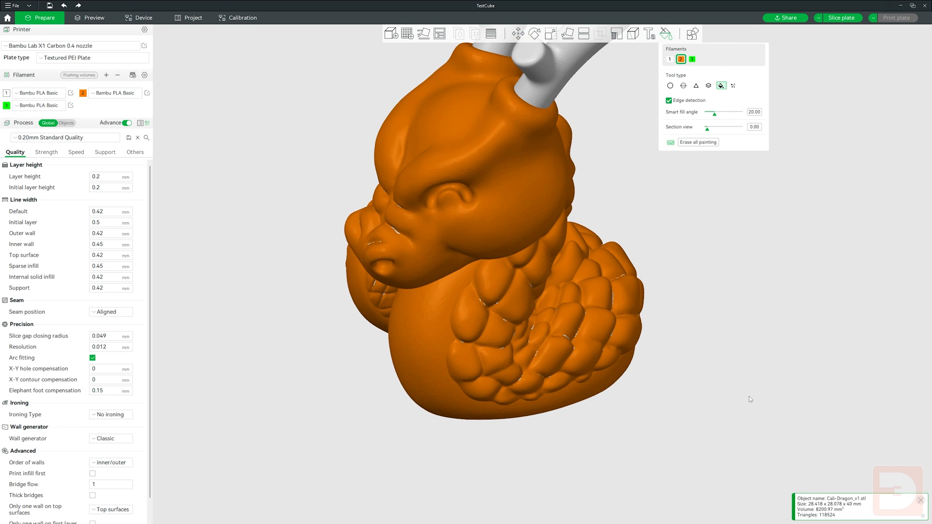
pyautogui.moveTo(748, 336)
pyautogui.mouseDown()
pyautogui.moveTo(726, 322)
pyautogui.moveTo(737, 327)
pyautogui.mouseUp()
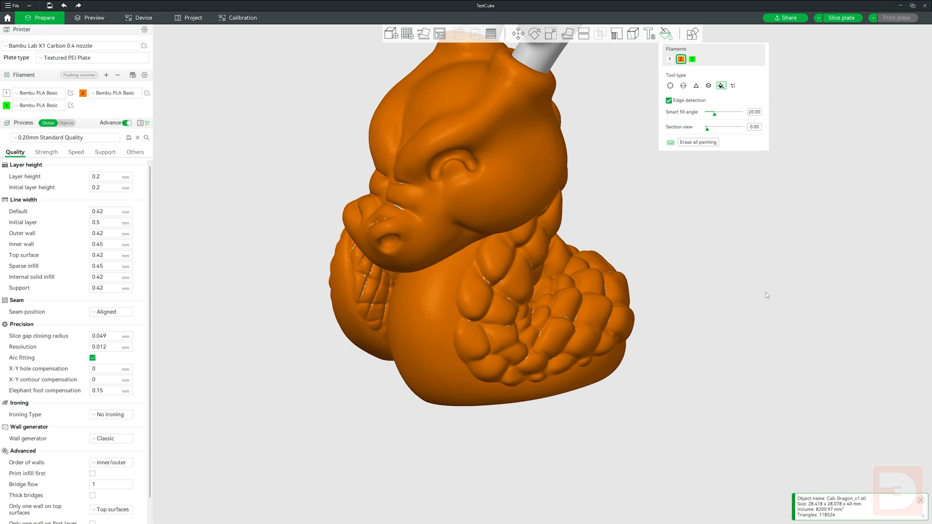
# Step: Draw a closed green outline around the dragon's face with the circle tool at a pen size of 0.49
pyautogui.click(670, 85)
pyautogui.click(693, 59)
pyautogui.moveTo(731, 223); pyautogui.dragTo(612, 199)
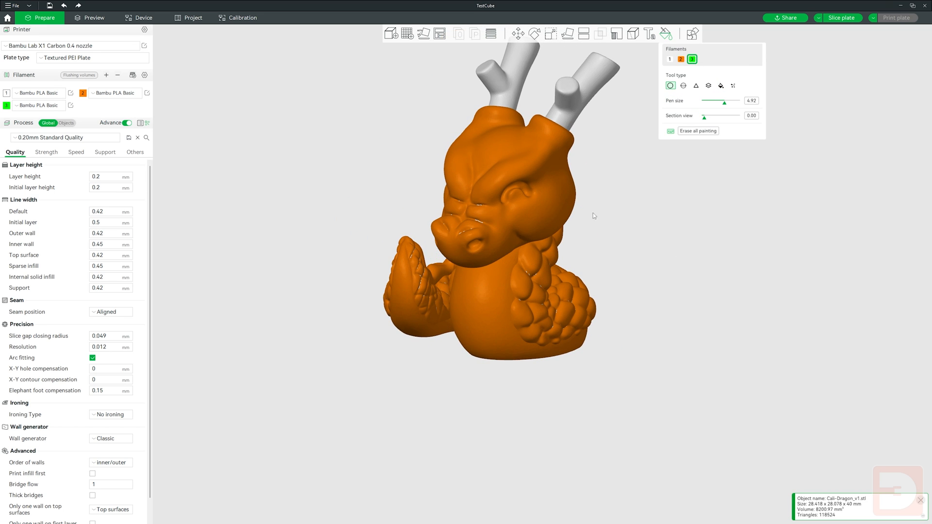
pyautogui.click(708, 104)
pyautogui.moveTo(513, 225)
pyautogui.mouseDown()
pyautogui.moveTo(525, 196)
pyautogui.moveTo(473, 163)
pyautogui.moveTo(450, 193)
pyautogui.moveTo(441, 236)
pyautogui.moveTo(485, 256)
pyautogui.mouseUp()
pyautogui.moveTo(666, 185)
pyautogui.mouseDown()
pyautogui.moveTo(674, 182)
pyautogui.moveTo(643, 192)
pyautogui.mouseUp()
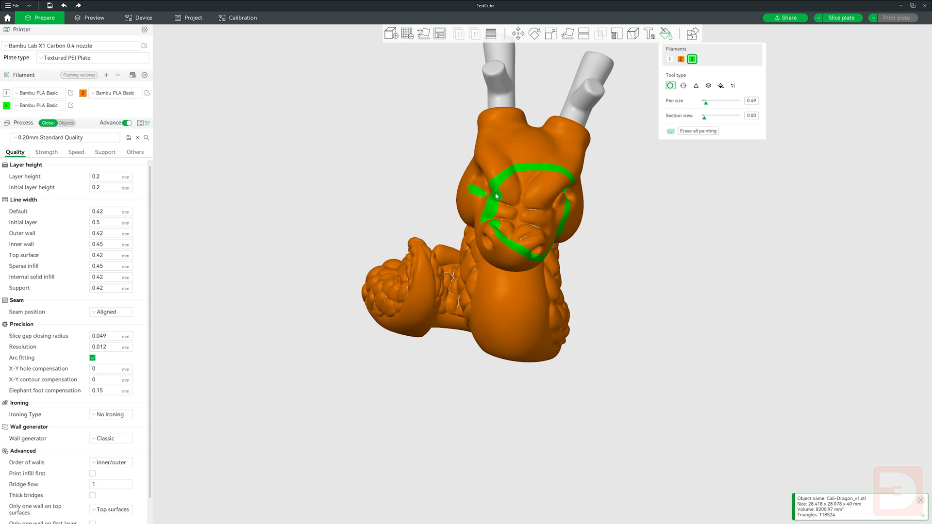
pyautogui.moveTo(704, 243); pyautogui.dragTo(682, 237)
# Step: Turn off edge detection for the Fill tool and fill the outlined area of the dragon's face green
pyautogui.click(720, 85)
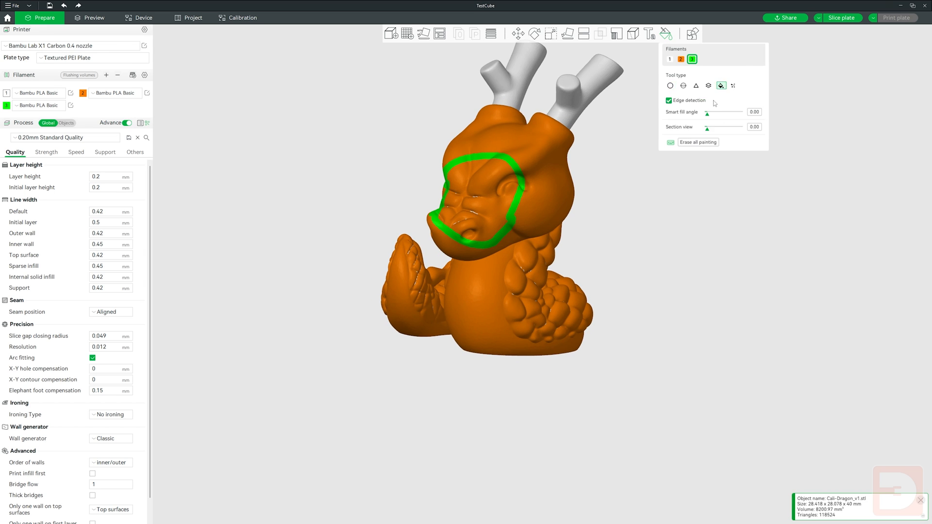
pyautogui.click(669, 101)
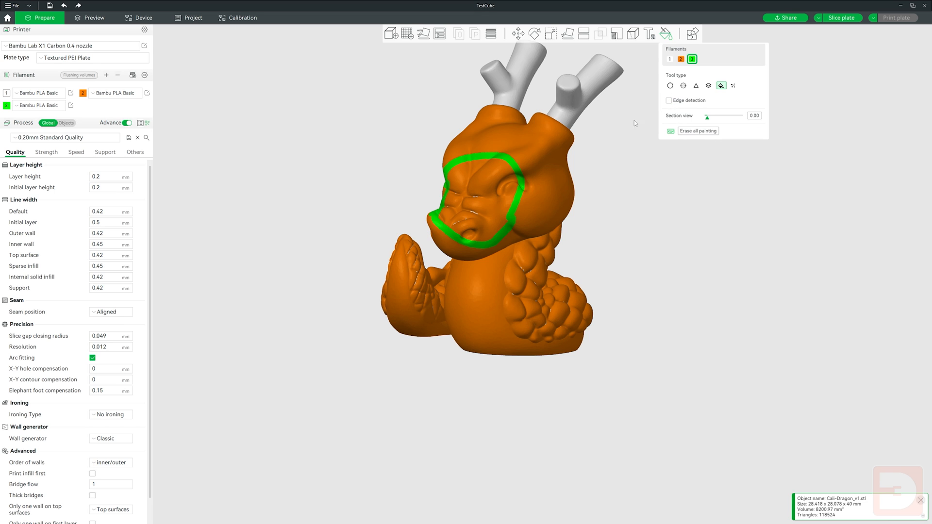
pyautogui.click(494, 182)
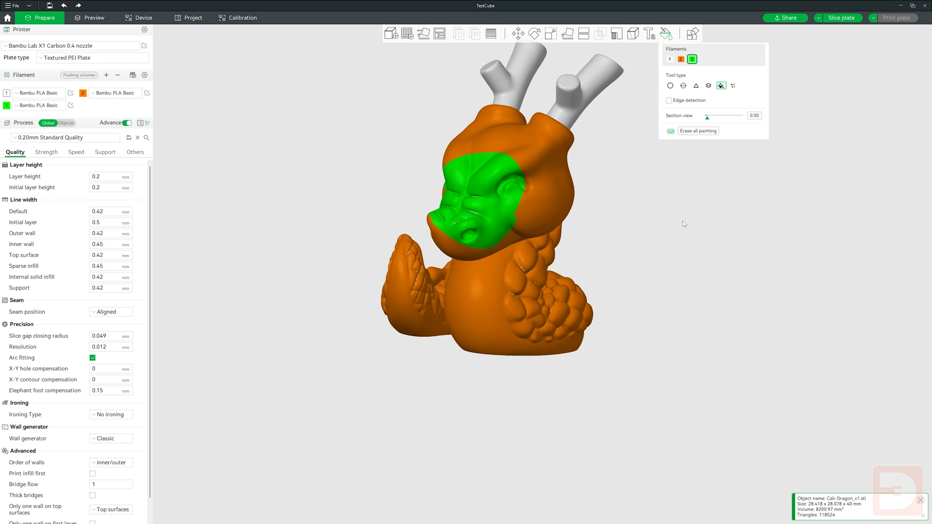
pyautogui.scroll(5, 681, 235)
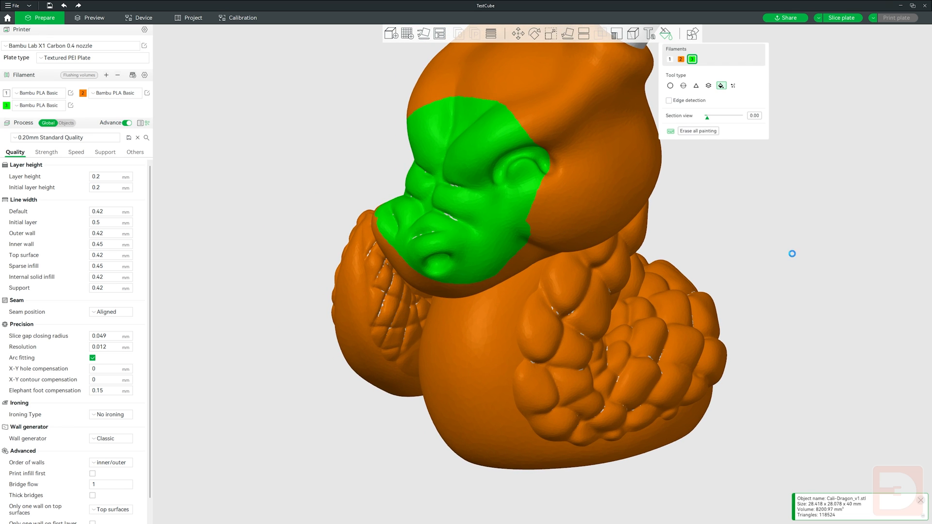
# Step: Fill the small unpainted gaps across the dragon with gap fill, using a gap area above 0.25
pyautogui.scroll(-4, 792, 252)
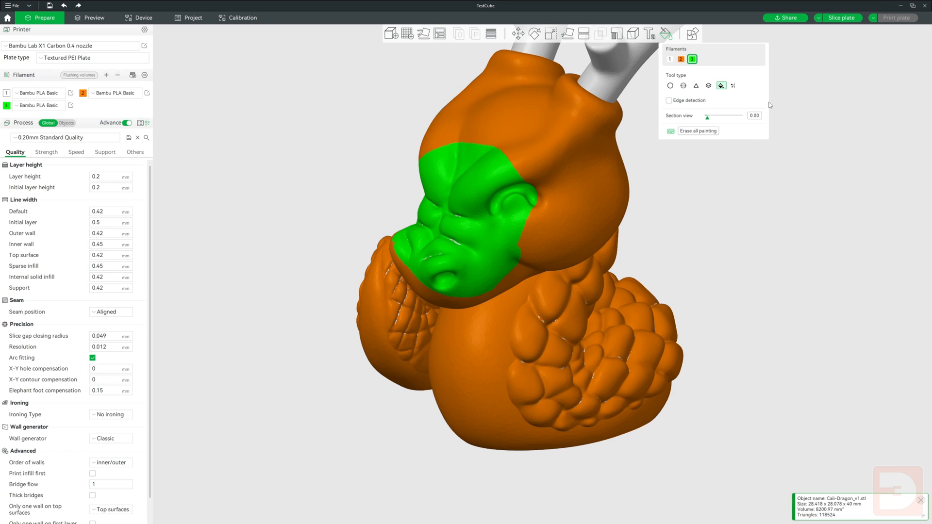
pyautogui.click(734, 86)
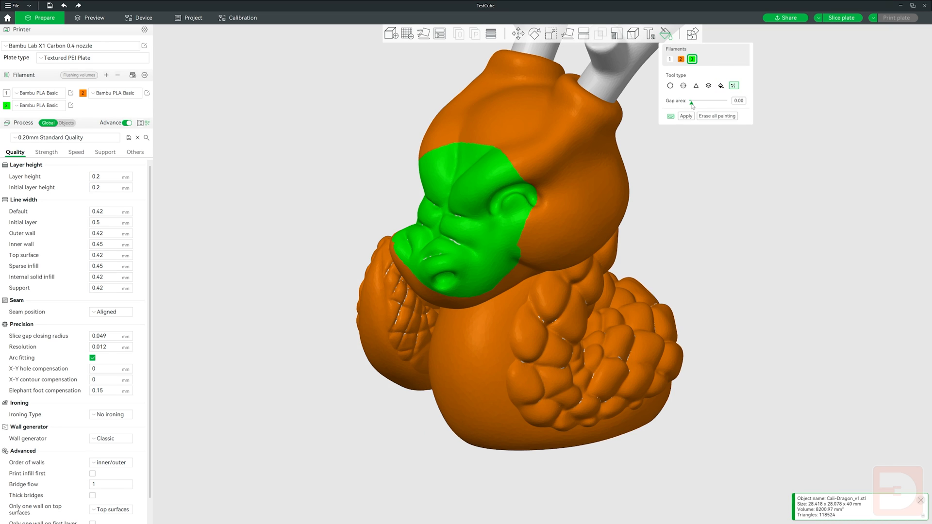
pyautogui.moveTo(691, 102); pyautogui.dragTo(693, 104)
pyautogui.moveTo(725, 218)
pyautogui.mouseDown()
pyautogui.moveTo(773, 221)
pyautogui.moveTo(719, 197)
pyautogui.moveTo(732, 174)
pyautogui.moveTo(739, 210)
pyautogui.mouseUp()
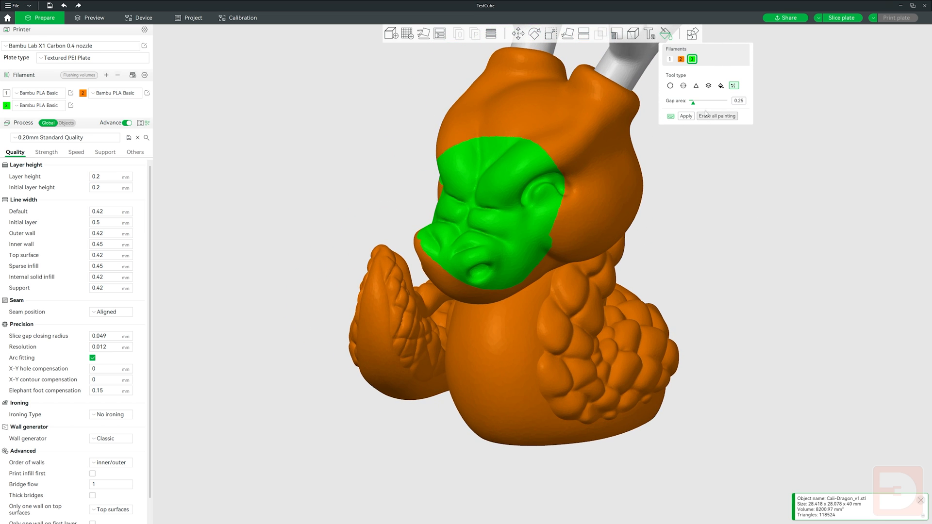
pyautogui.moveTo(694, 103); pyautogui.dragTo(700, 102)
pyautogui.click(686, 116)
# Step: Erase paint beside the dragon's eye with the circle tool, raising the pen size to 2.75, and erase the orange area with the Fill tool
pyautogui.click(670, 86)
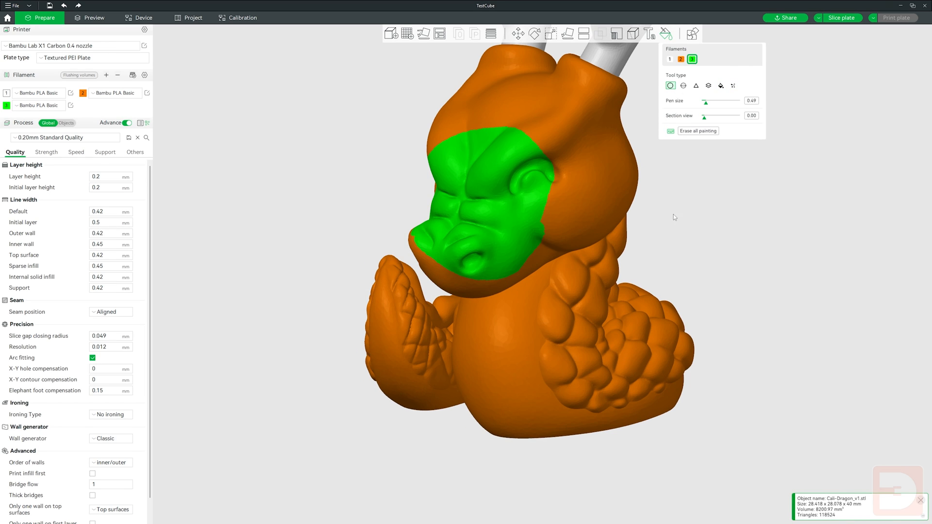
pyautogui.moveTo(523, 203)
pyautogui.mouseDown()
pyautogui.moveTo(558, 194)
pyautogui.moveTo(546, 216)
pyautogui.moveTo(551, 182)
pyautogui.mouseUp()
pyautogui.moveTo(706, 103); pyautogui.dragTo(716, 103)
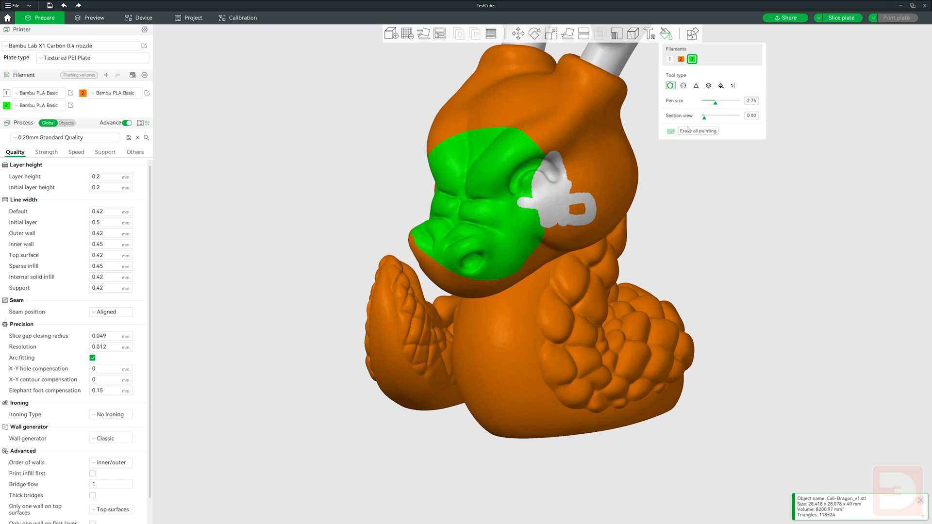
pyautogui.keyDown('shift'); pyautogui.moveTo(568, 188); pyautogui.dragTo(572, 178); pyautogui.keyUp('shift')
pyautogui.click(721, 86)
pyautogui.keyDown('shift'); pyautogui.click(553, 124); pyautogui.keyUp('shift')
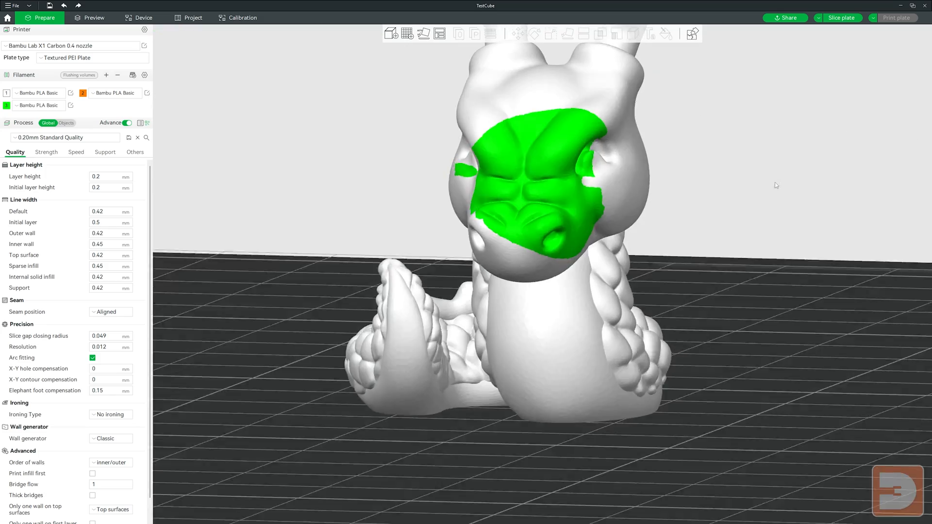
# Step: Select everything on the build plate and delete it
pyautogui.moveTo(775, 185)
pyautogui.mouseDown()
pyautogui.moveTo(781, 180)
pyautogui.moveTo(750, 185)
pyautogui.moveTo(761, 185)
pyautogui.mouseUp()
pyautogui.scroll(-8, 761, 186)
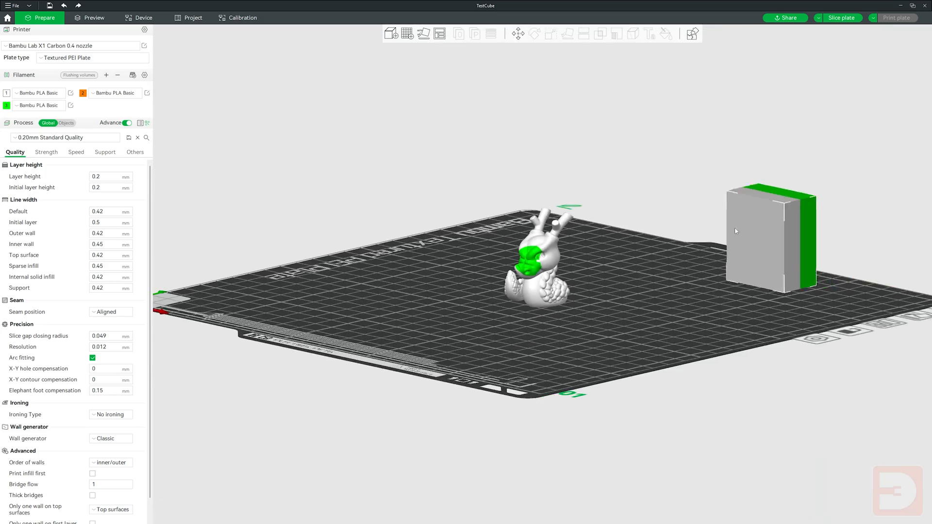
pyautogui.moveTo(711, 232); pyautogui.dragTo(588, 244)
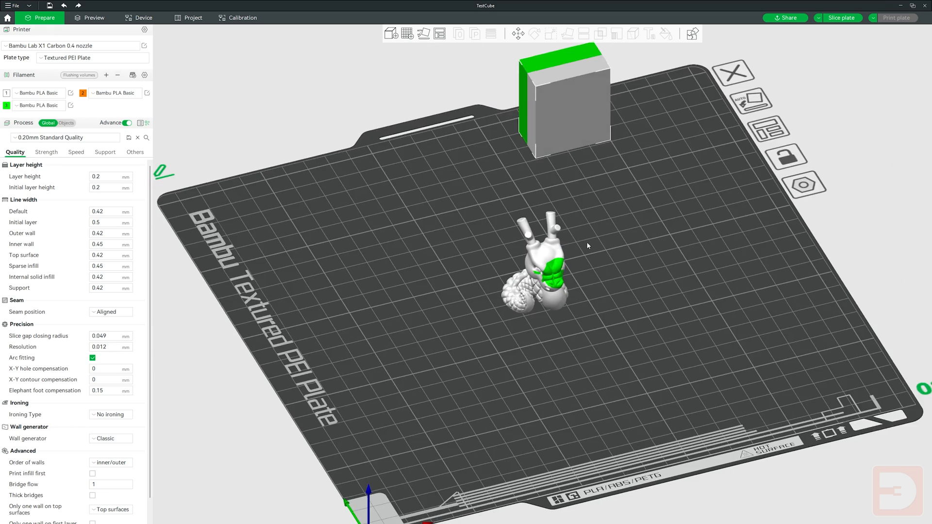
pyautogui.scroll(-4, 588, 245)
pyautogui.hotkey('ctrl', 'a')
pyautogui.press('Delete')
# Step: Import Tardis.stl and Lid.stl as separate objects, declining to load them as a single object with multiple parts
pyautogui.click(391, 33)
pyautogui.doubleClick(74, 102)
pyautogui.moveTo(74, 102); pyautogui.dragTo(39, 59)
pyautogui.click(332, 250)
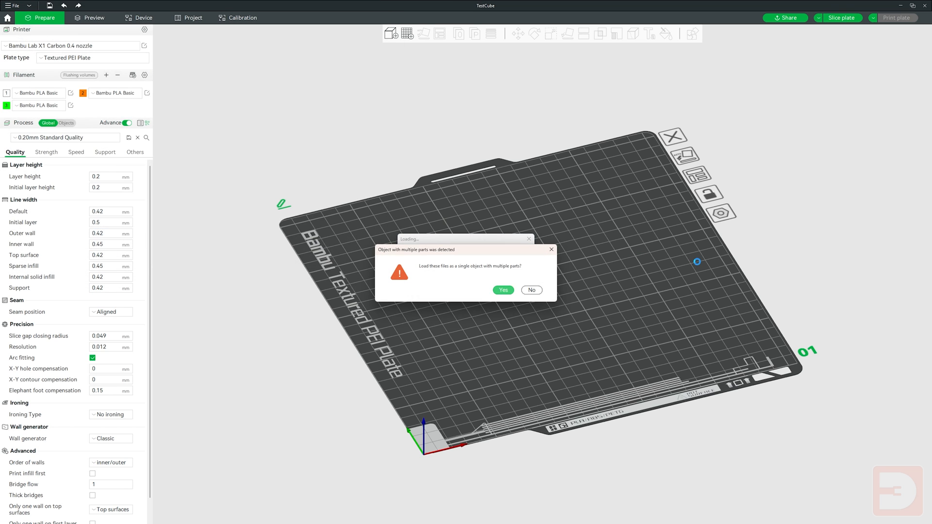
pyautogui.click(531, 291)
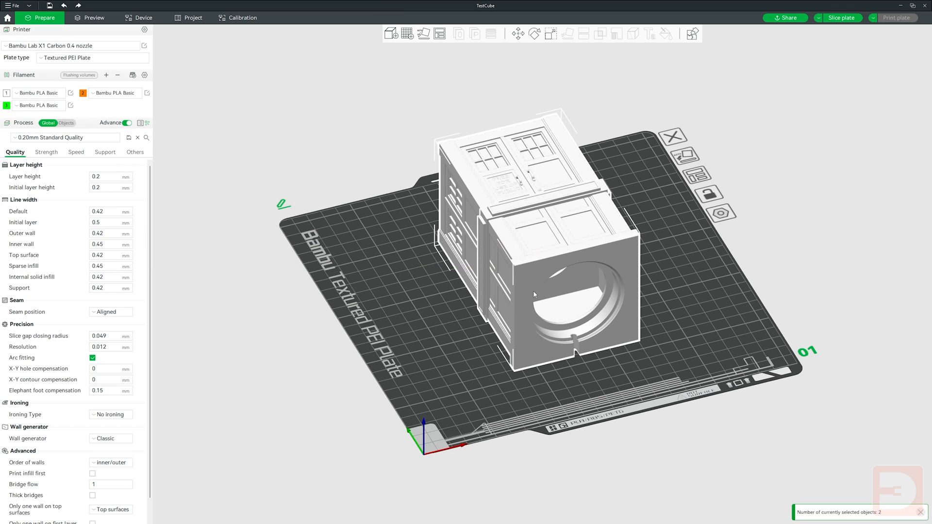
# Step: Auto-orient the Tardis body and its lid on the build plate
pyautogui.click(424, 33)
pyautogui.click(724, 259)
pyautogui.moveTo(724, 259); pyautogui.dragTo(680, 310)
pyautogui.scroll(3, 682, 313)
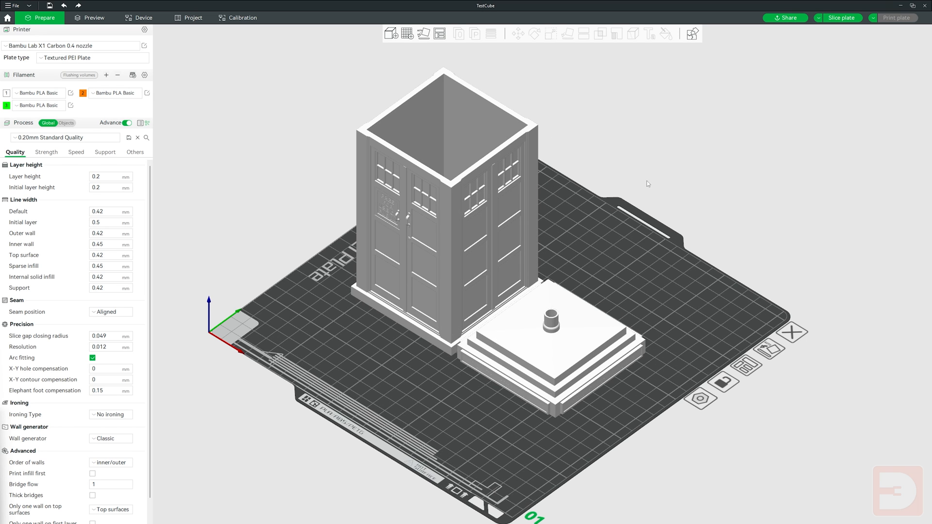
# Step: Examine the raised door sign, handles and windows on the Tardis body up close
pyautogui.moveTo(598, 204)
pyautogui.mouseDown()
pyautogui.moveTo(646, 198)
pyautogui.moveTo(593, 203)
pyautogui.mouseUp()
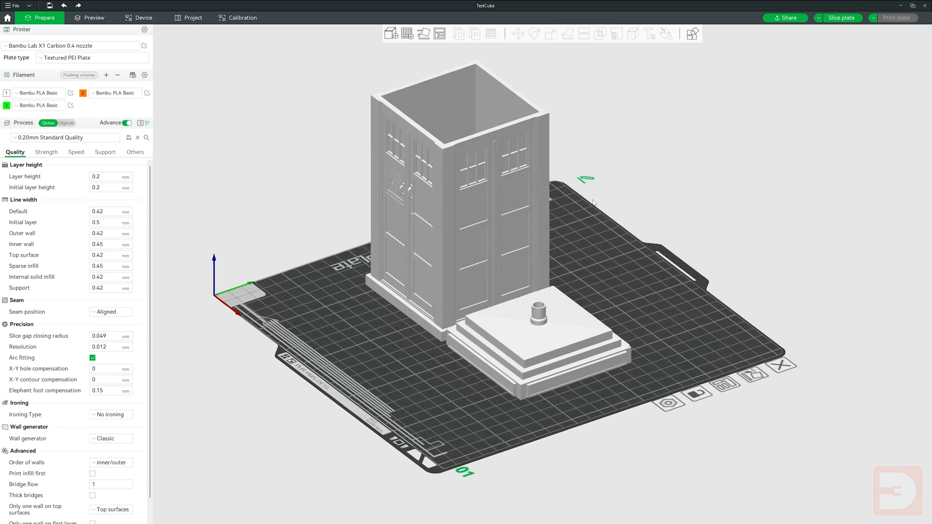
pyautogui.scroll(5, 608, 189)
pyautogui.moveTo(607, 189); pyautogui.dragTo(821, 365, button='right')
pyautogui.scroll(10, 821, 364)
pyautogui.moveTo(220, 277)
pyautogui.mouseDown()
pyautogui.moveTo(242, 274)
pyautogui.moveTo(233, 254)
pyautogui.moveTo(232, 276)
pyautogui.mouseUp()
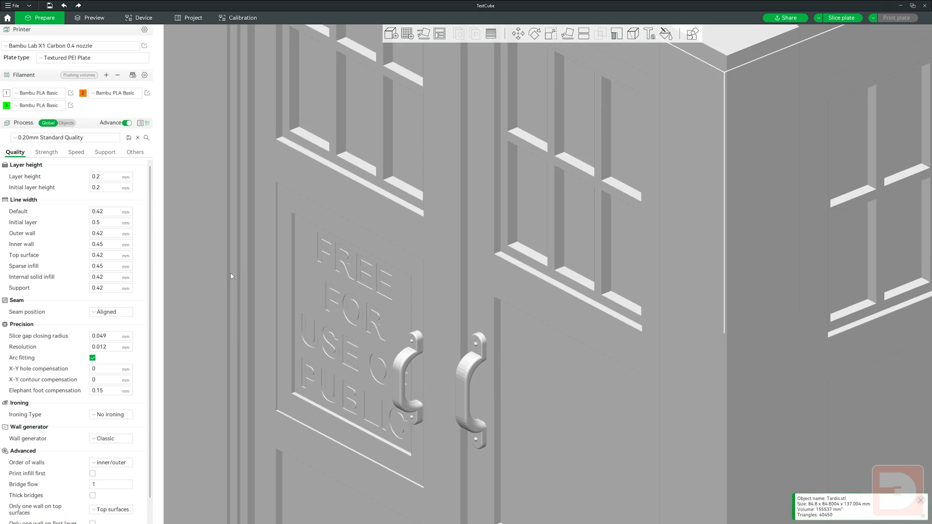
pyautogui.scroll(-15, 258, 276)
pyautogui.moveTo(321, 284); pyautogui.dragTo(203, 241, button='right')
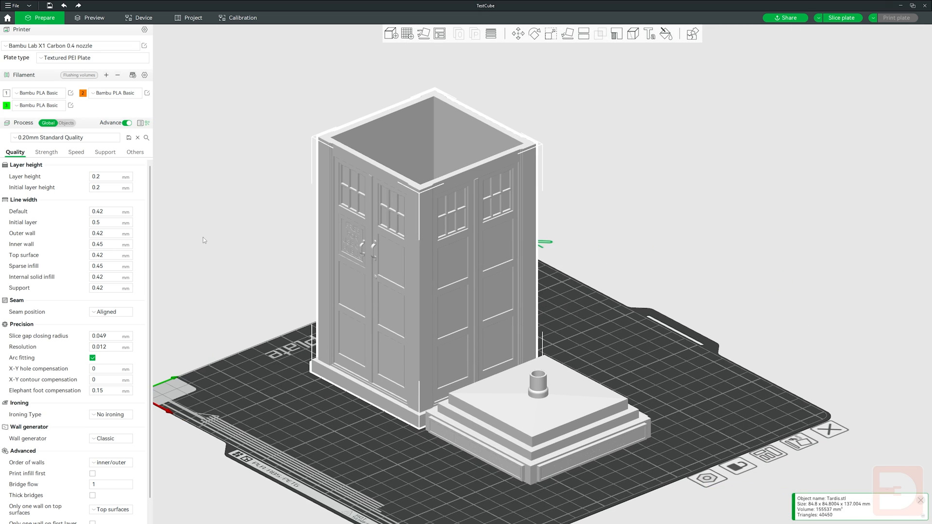
pyautogui.click(203, 237)
# Step: Set the colour of filament 1 to blue and filament 2 to white
pyautogui.click(6, 93)
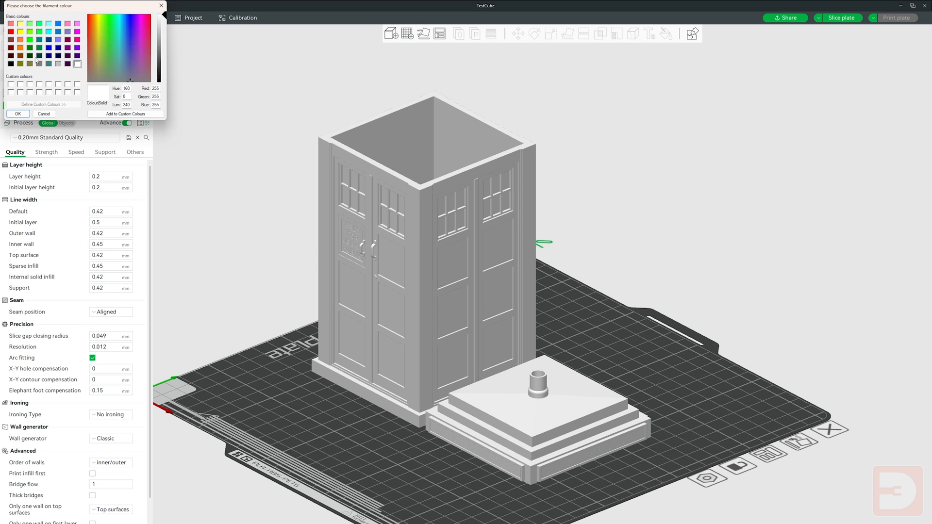
pyautogui.click(49, 47)
pyautogui.click(17, 114)
pyautogui.click(83, 95)
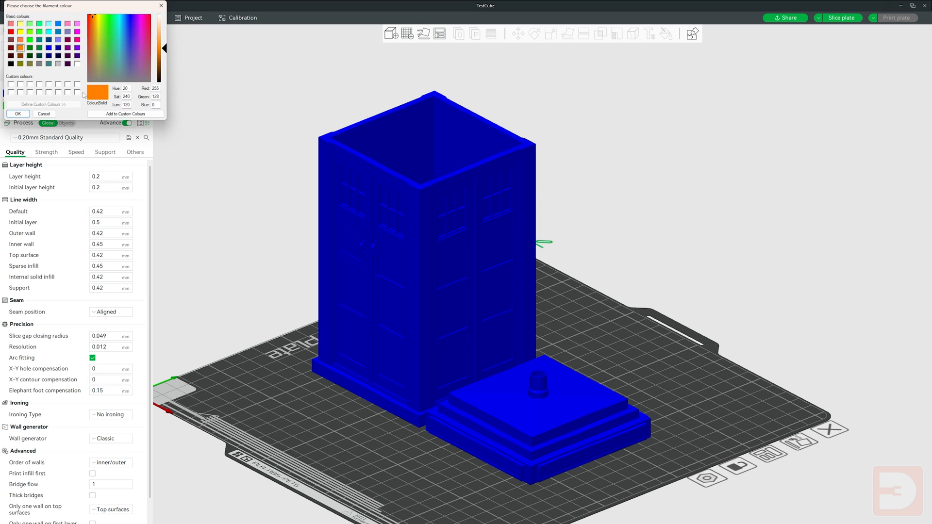
pyautogui.click(29, 40)
pyautogui.click(17, 113)
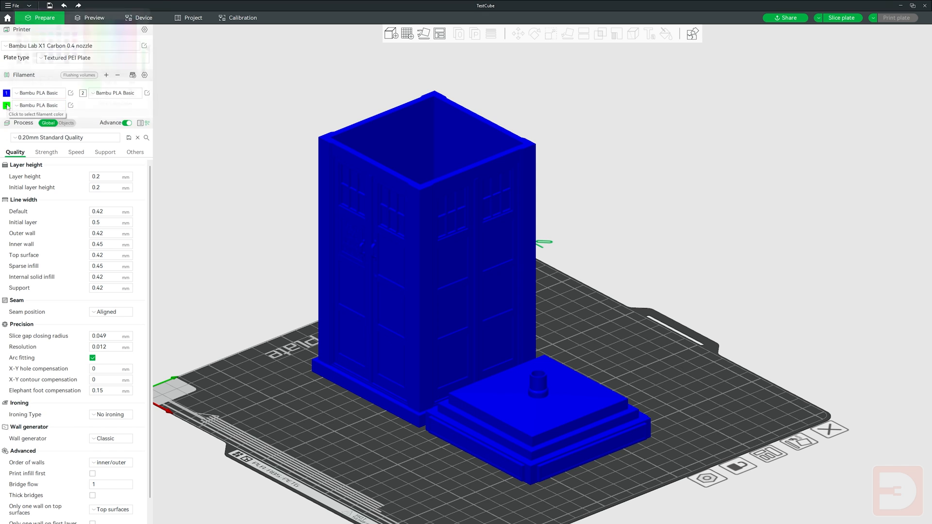
# Step: Set filament 3's colour to black and add a fourth filament coloured grey
pyautogui.click(6, 105)
pyautogui.click(11, 64)
pyautogui.click(18, 114)
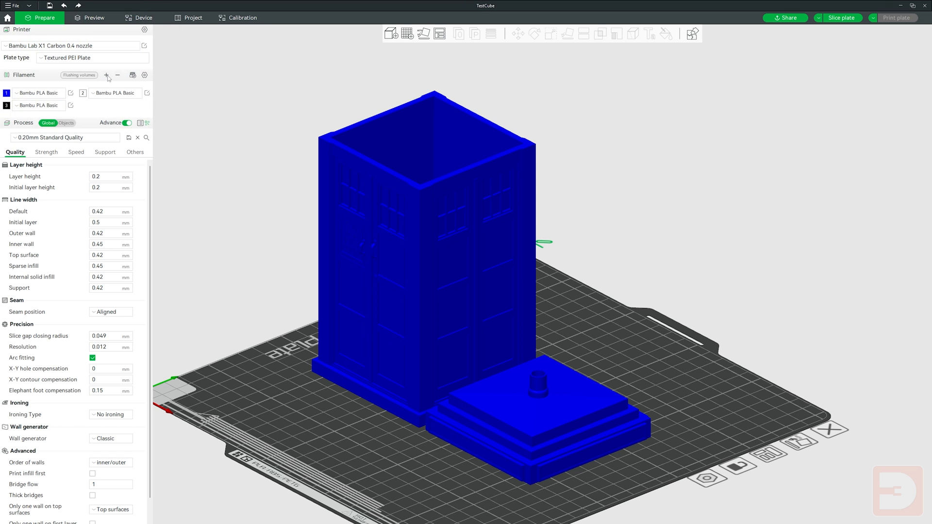
pyautogui.click(83, 105)
pyautogui.click(63, 65)
pyautogui.click(17, 113)
# Step: Try yellow as the colour of filament 1 and change it back to blue
pyautogui.click(387, 267)
pyautogui.moveTo(210, 280)
pyautogui.mouseDown()
pyautogui.moveTo(244, 279)
pyautogui.moveTo(206, 278)
pyautogui.mouseUp()
pyautogui.click(198, 133)
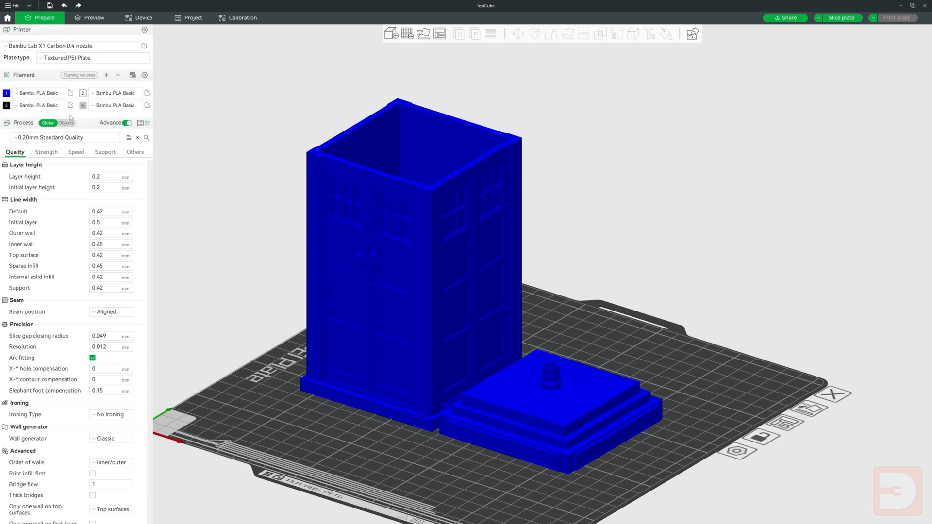
pyautogui.click(7, 94)
pyautogui.click(21, 33)
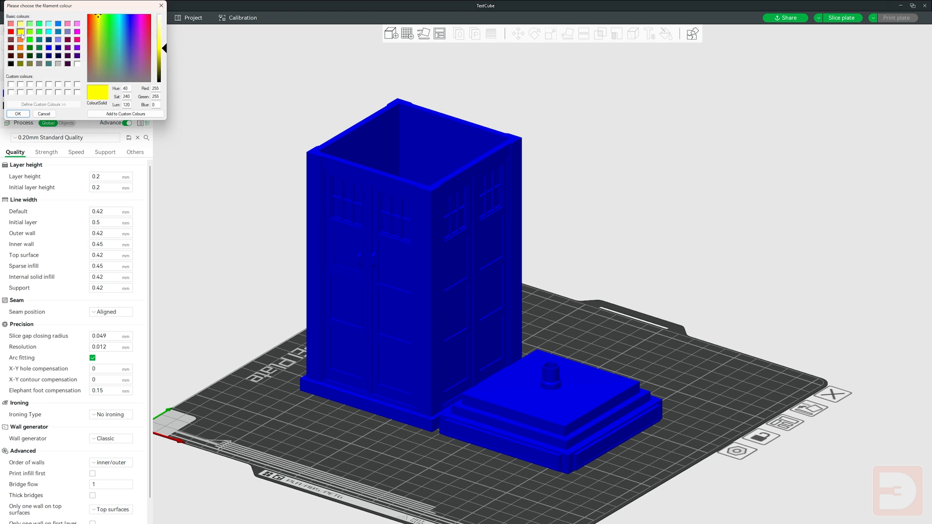
pyautogui.click(20, 114)
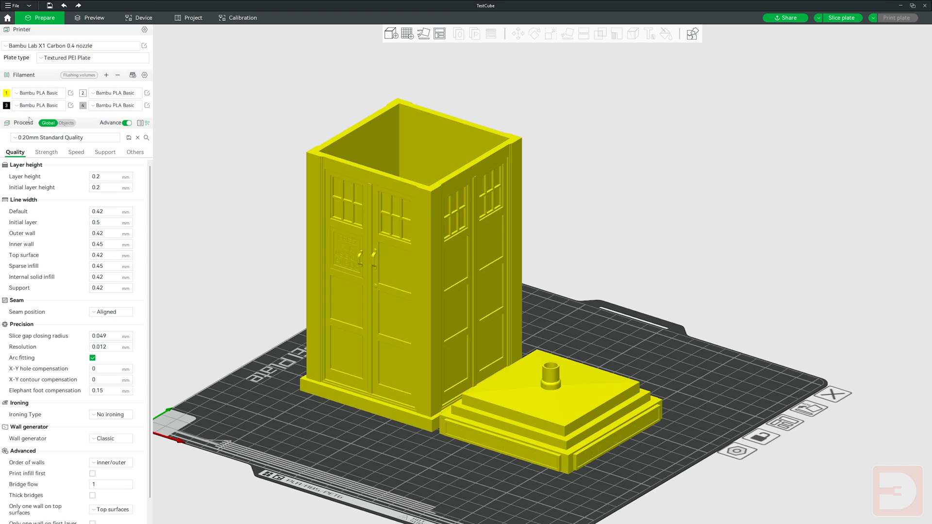
pyautogui.click(6, 93)
pyautogui.click(47, 50)
pyautogui.click(20, 113)
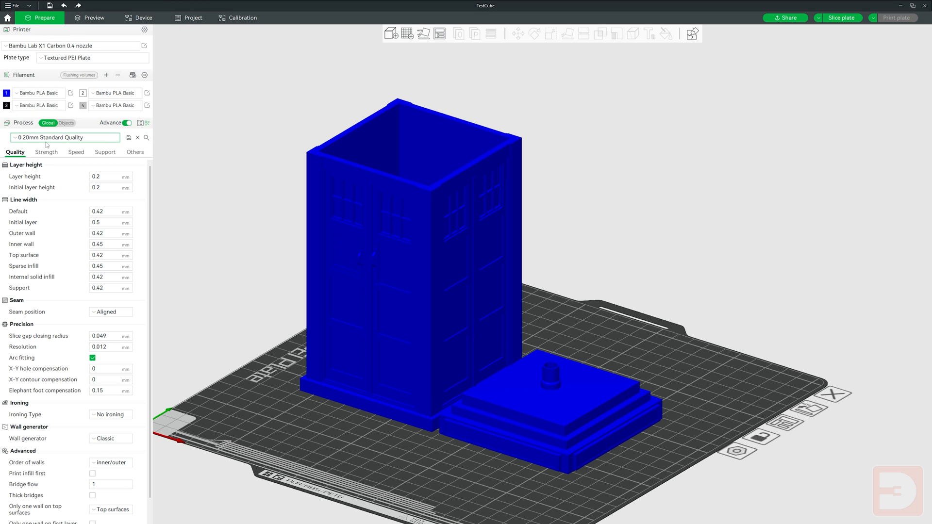
# Step: Try Filament 3 and Filament 2 as the filament for the whole lid
pyautogui.moveTo(229, 249); pyautogui.dragTo(206, 212, button='middle')
pyautogui.rightClick(533, 371)
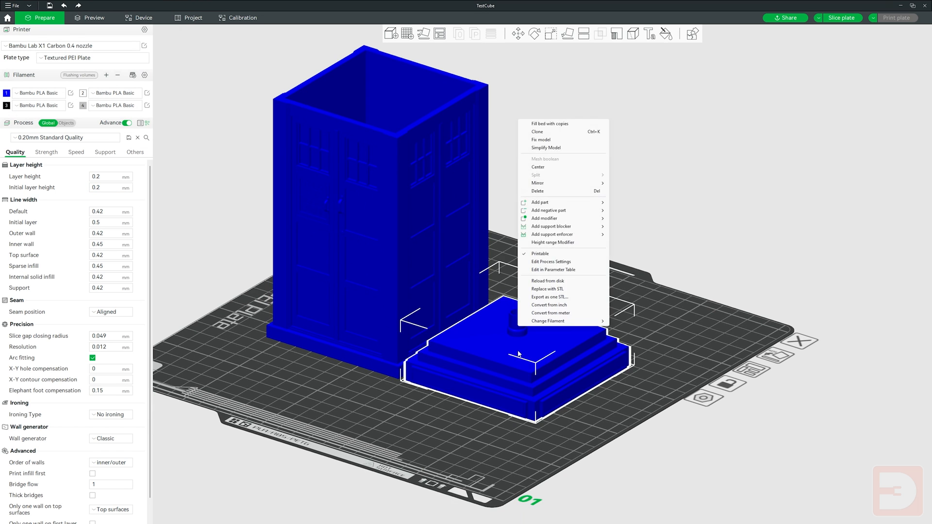
pyautogui.moveTo(573, 321)
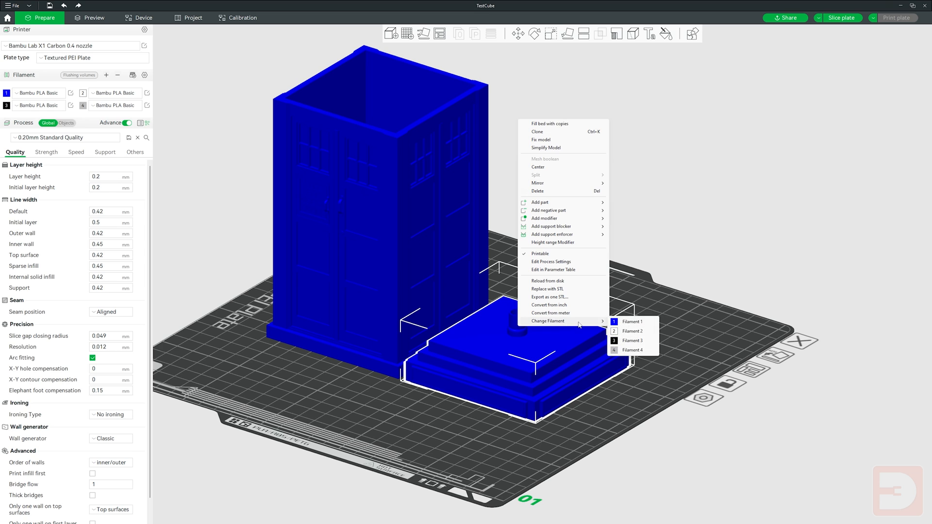
pyautogui.click(623, 342)
pyautogui.rightClick(551, 348)
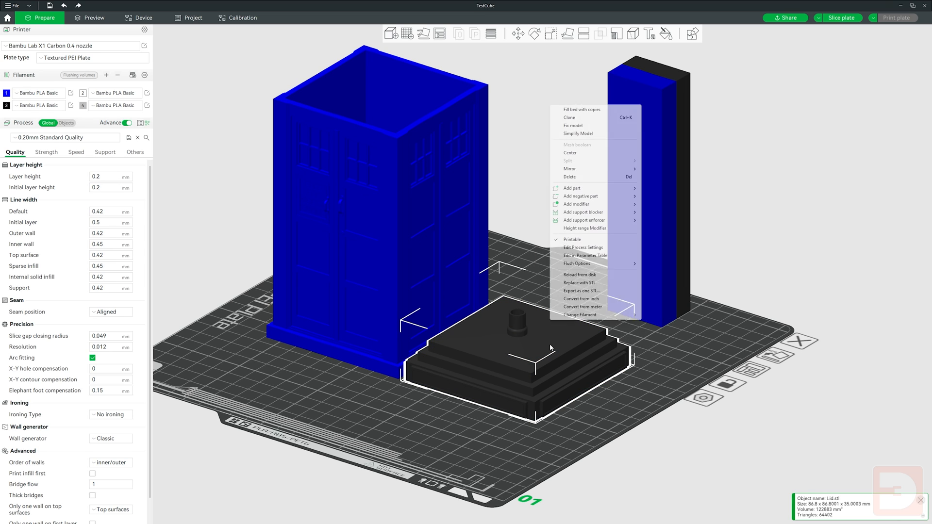
pyautogui.moveTo(607, 315)
pyautogui.click(652, 329)
# Step: Change the whole lid back to Filament 1
pyautogui.rightClick(552, 340)
pyautogui.moveTo(630, 308)
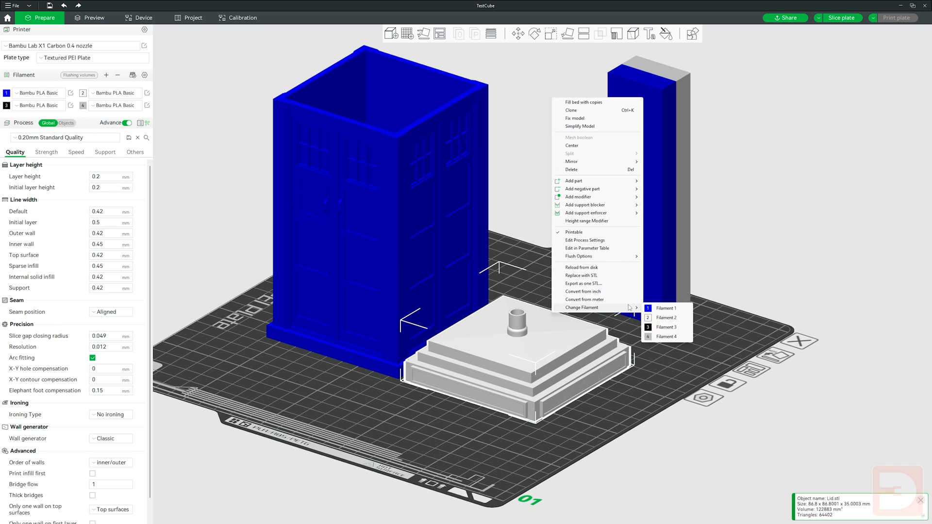
pyautogui.click(665, 309)
pyautogui.click(642, 301)
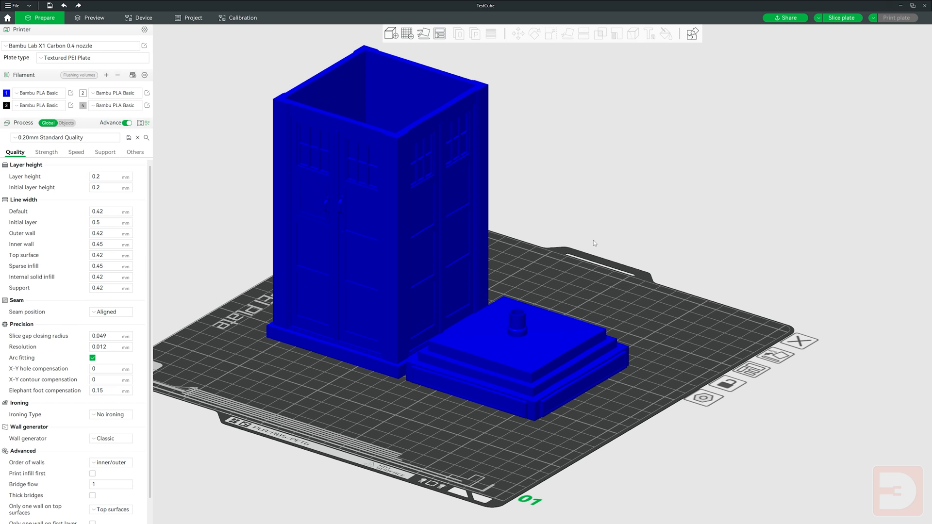
# Step: Start colour painting the Tardis body and fill the door sign's background with filament 2, using edge detection with a smart fill angle of 0.00
pyautogui.moveTo(594, 241); pyautogui.dragTo(586, 278, button='right')
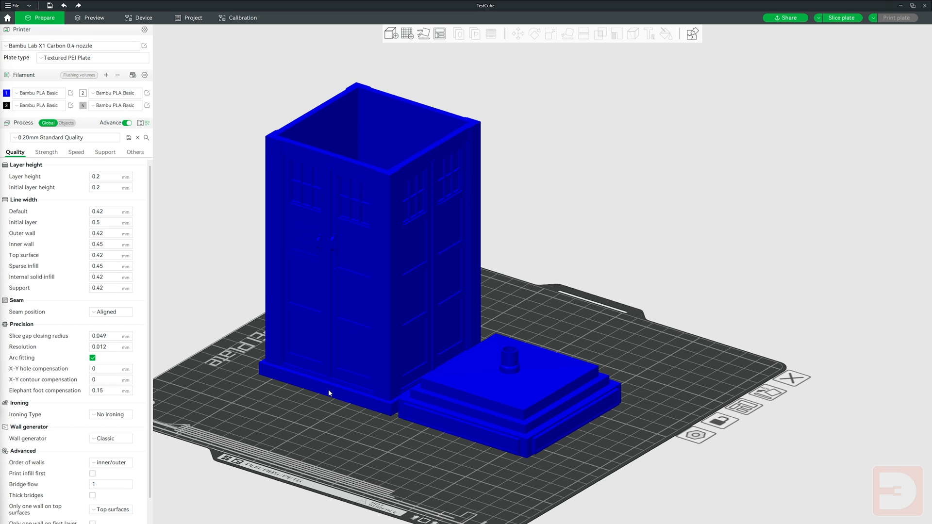
pyautogui.moveTo(196, 277)
pyautogui.mouseDown()
pyautogui.moveTo(246, 273)
pyautogui.moveTo(197, 277)
pyautogui.mouseUp()
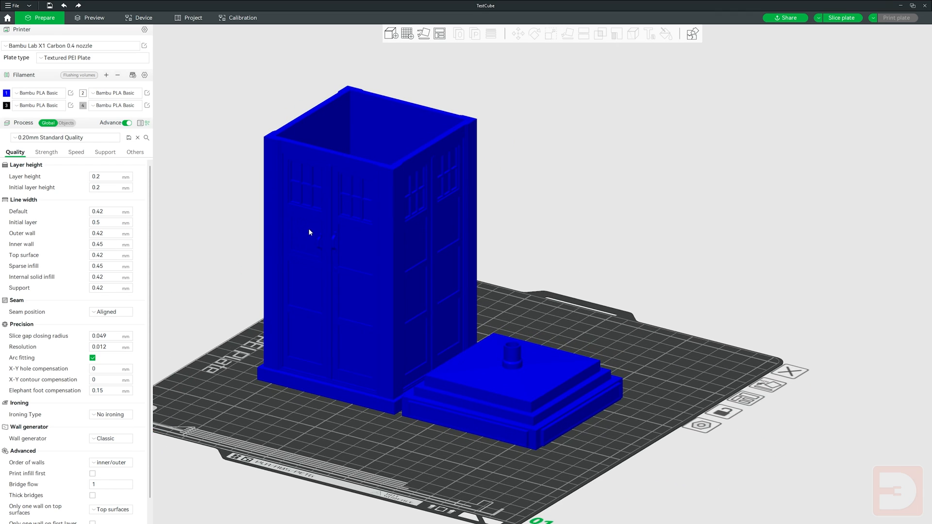
pyautogui.scroll(-10, 407, 257)
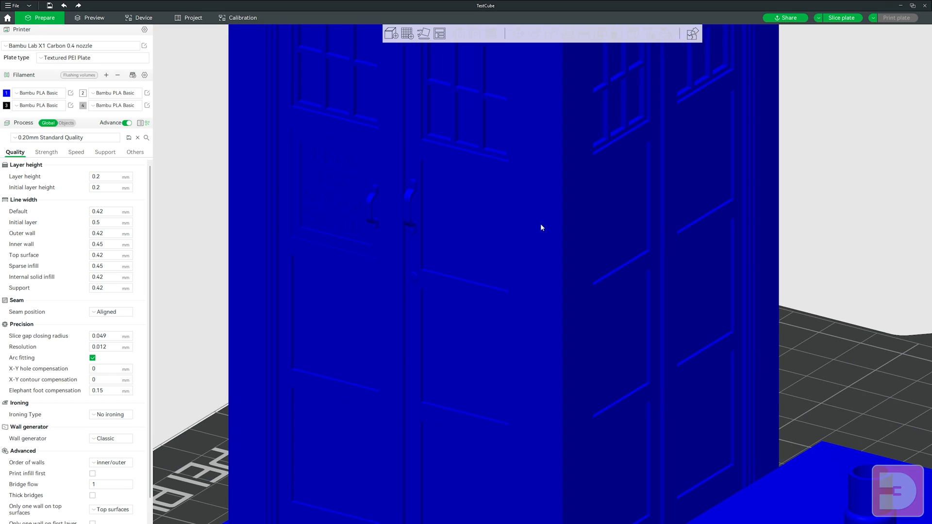
pyautogui.click(526, 225)
pyautogui.moveTo(570, 217); pyautogui.dragTo(471, 289)
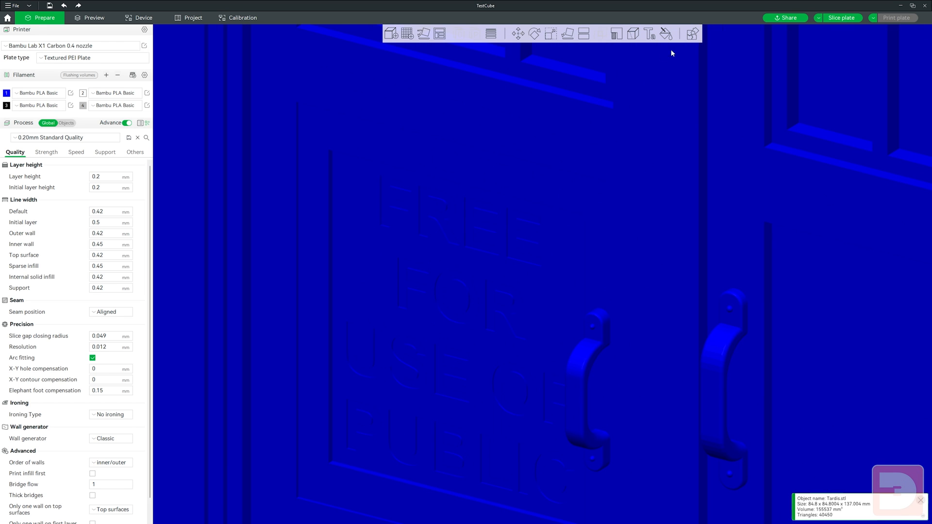
pyautogui.click(666, 34)
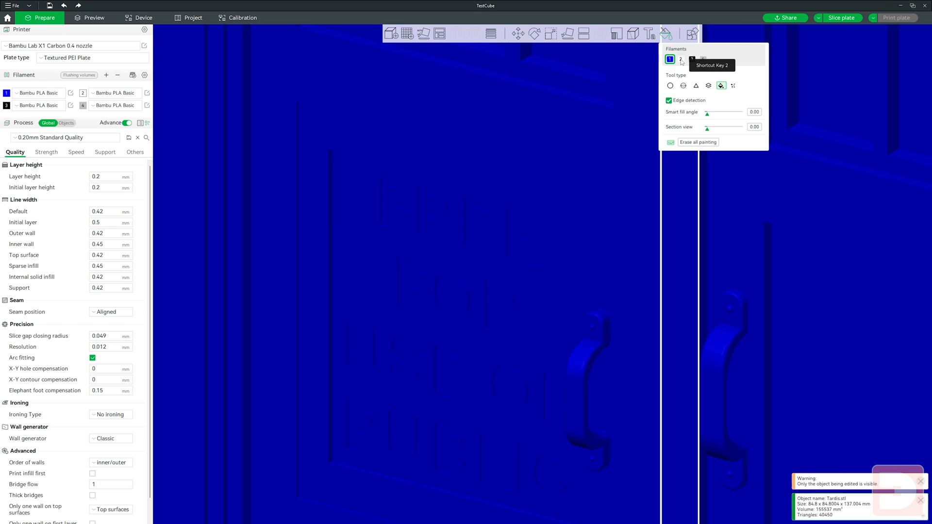
pyautogui.click(681, 59)
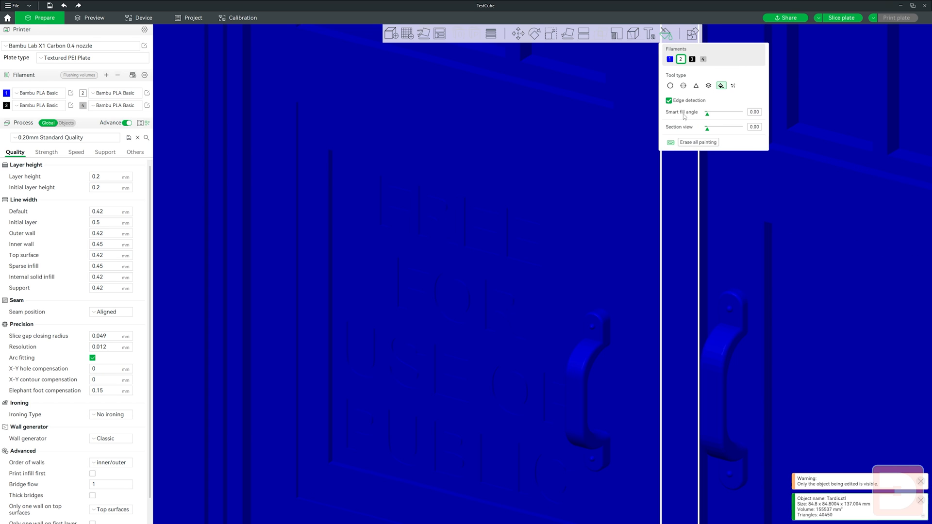
pyautogui.click(369, 254)
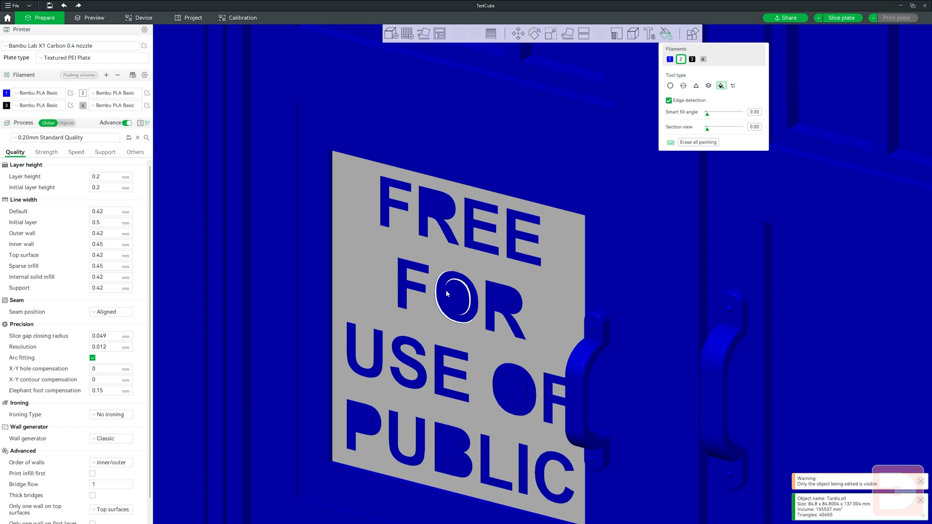
pyautogui.scroll(8, 457, 335)
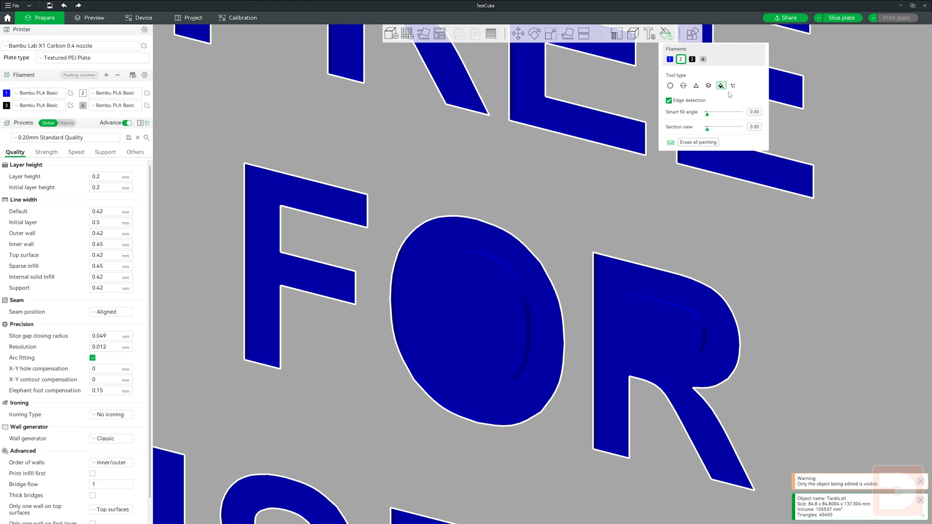
# Step: Fill the face of the O in FOR with filament 3 and its centre with filament 2
pyautogui.click(692, 59)
pyautogui.click(552, 346)
pyautogui.click(680, 59)
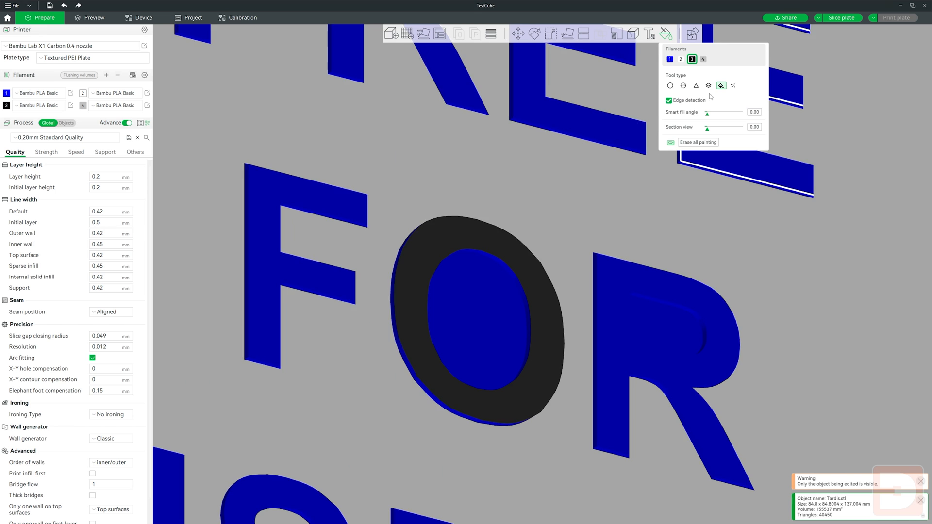
pyautogui.click(479, 305)
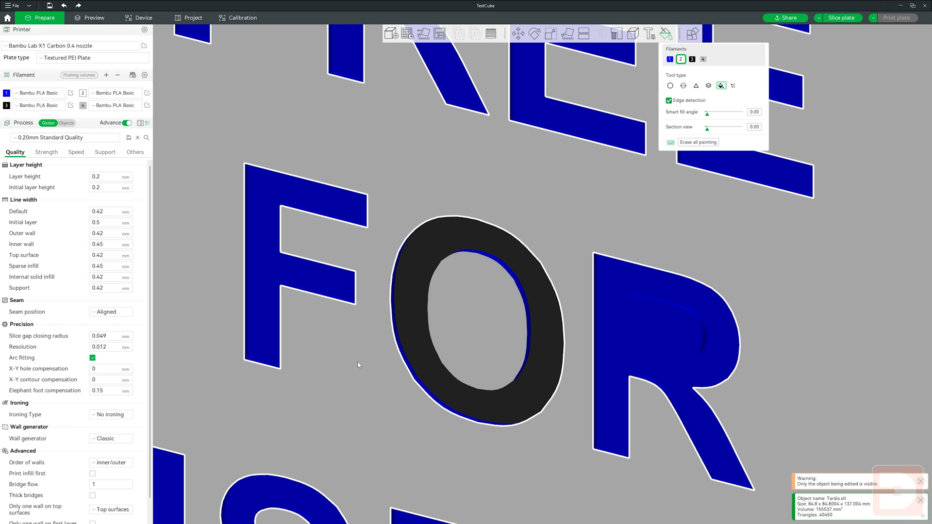
# Step: Erase all painting on the Tardis body and change the whole body to Filament 2
pyautogui.click(704, 142)
pyautogui.scroll(-8, 500, 272)
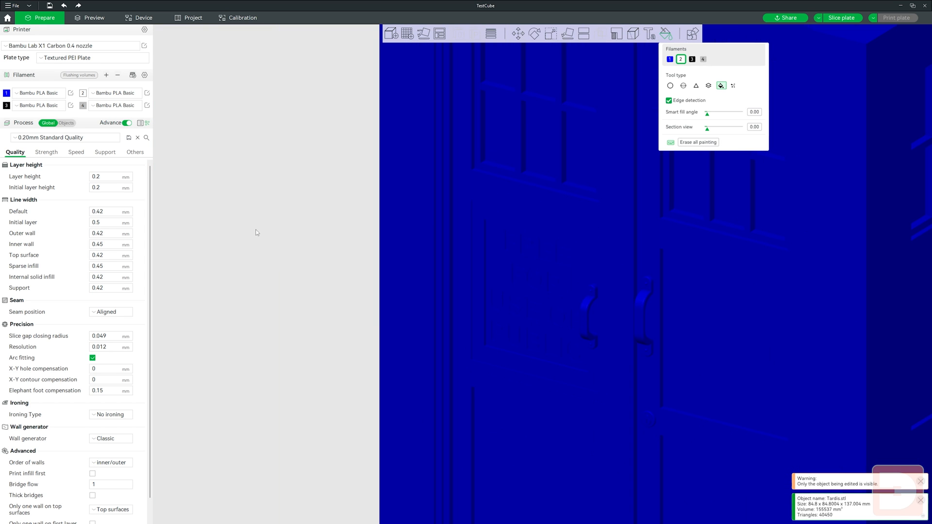
pyautogui.click(348, 234)
pyautogui.rightClick(540, 179)
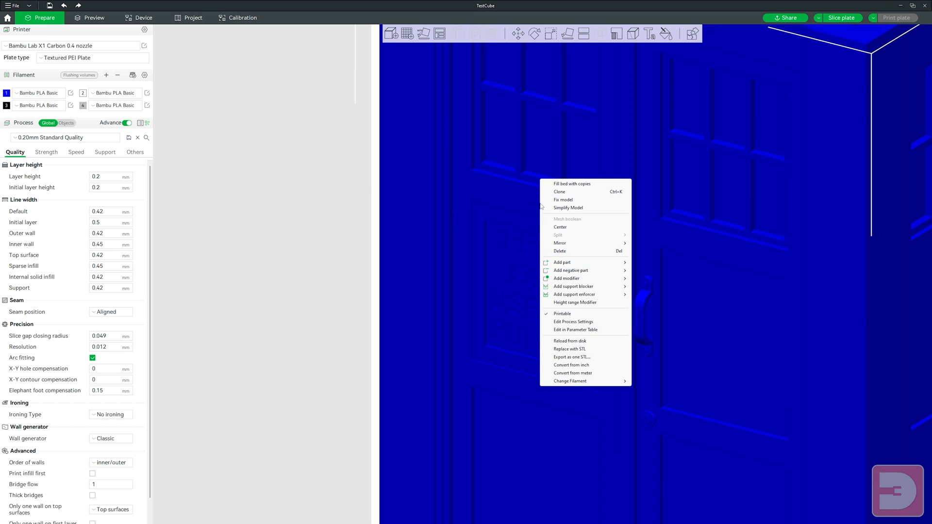
pyautogui.moveTo(596, 382)
pyautogui.click(651, 392)
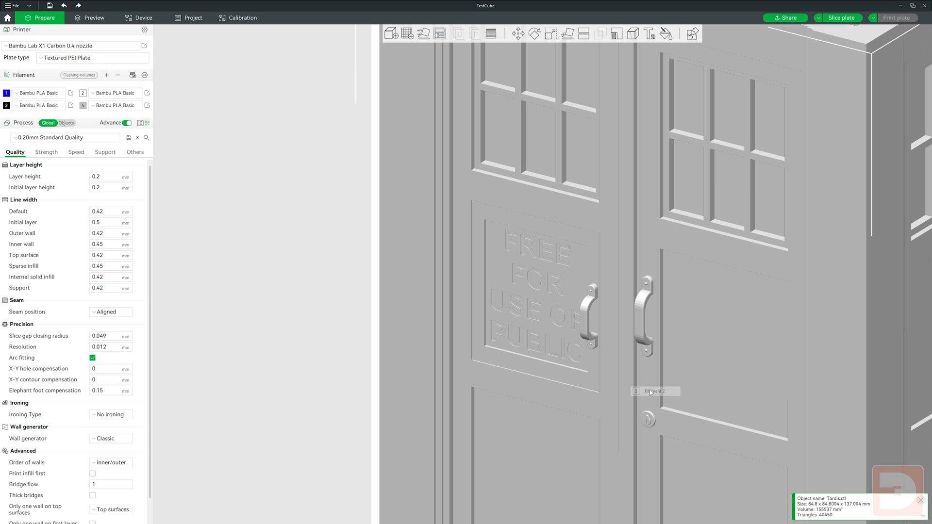
pyautogui.scroll(6, 583, 338)
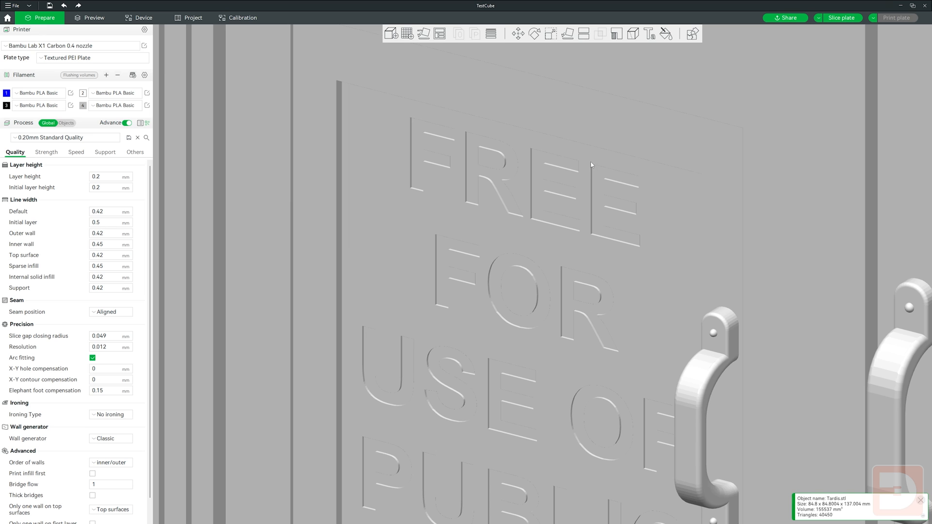
# Step: Colour paint the word FREE and the R of FOR on the door sign with filament 3, using fill
pyautogui.click(666, 34)
pyautogui.click(693, 59)
pyautogui.scroll(3, 363, 117)
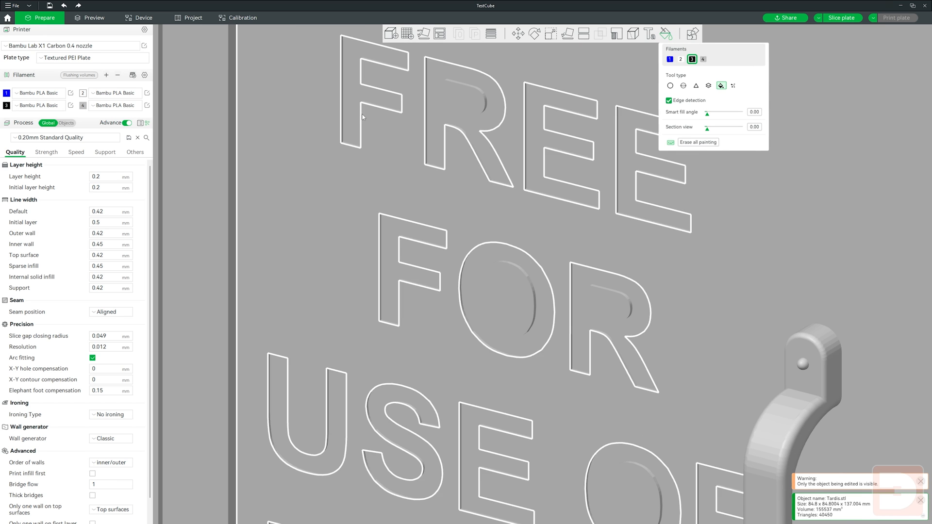
pyautogui.click(439, 112)
pyautogui.click(535, 136)
pyautogui.click(630, 164)
pyautogui.click(579, 325)
# Step: Fill the Tardis's front corner, the door without the sign and the adjacent side frame with filament 1
pyautogui.scroll(-10, 584, 310)
pyautogui.moveTo(438, 301); pyautogui.dragTo(428, 273)
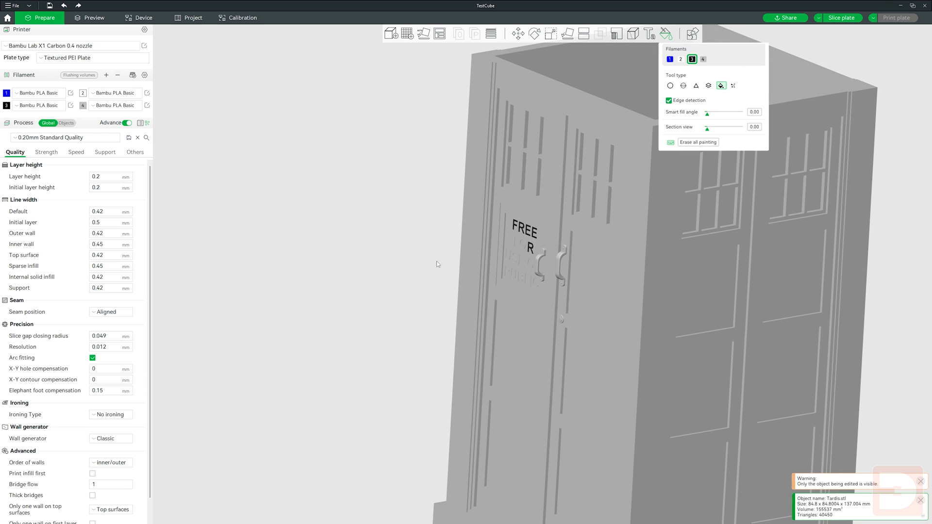
pyautogui.click(669, 59)
pyautogui.click(638, 240)
pyautogui.click(590, 282)
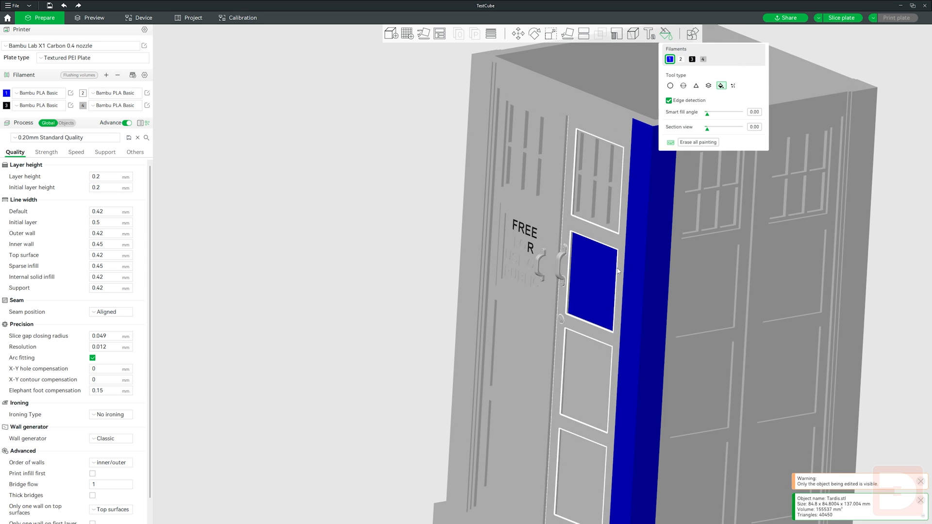
pyautogui.click(588, 423)
pyautogui.click(738, 276)
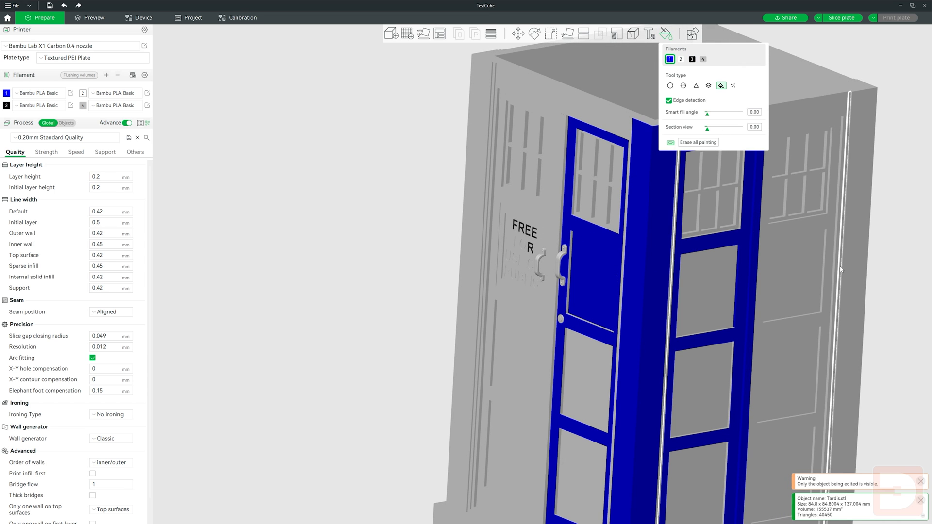
# Step: Erase all painting on the Tardis body and change the whole body to Filament 1
pyautogui.click(707, 143)
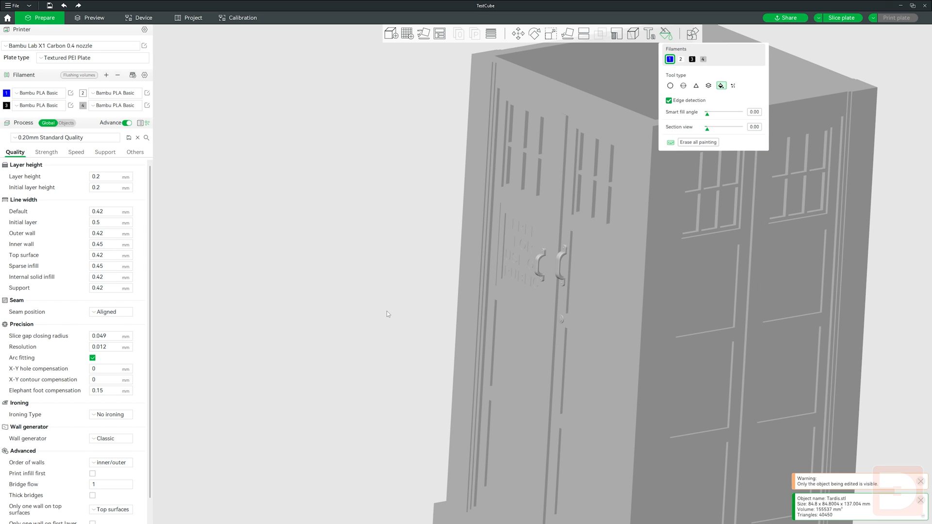
pyautogui.press('Escape')
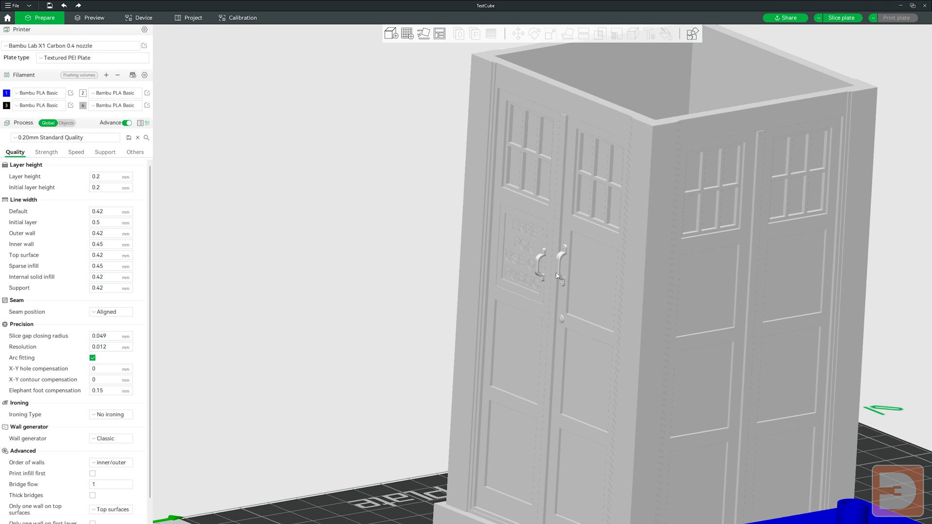
pyautogui.rightClick(558, 249)
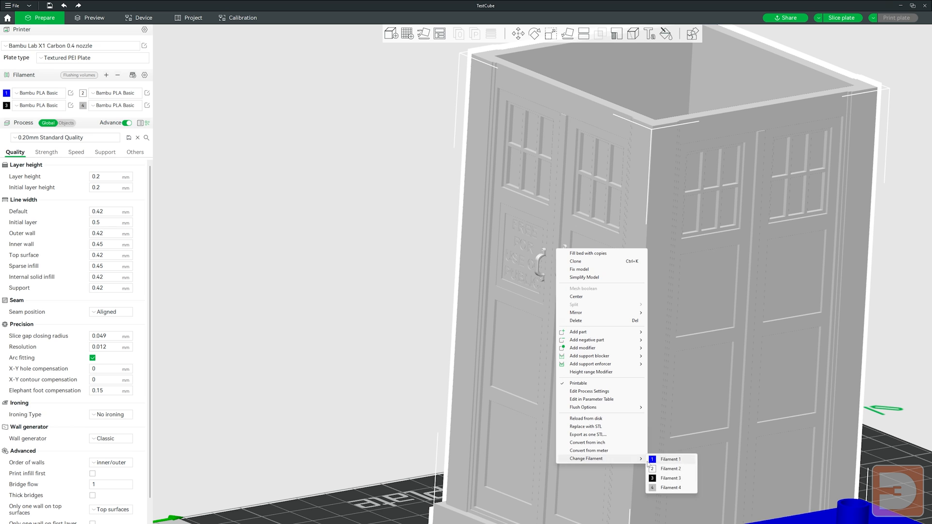
pyautogui.click(648, 460)
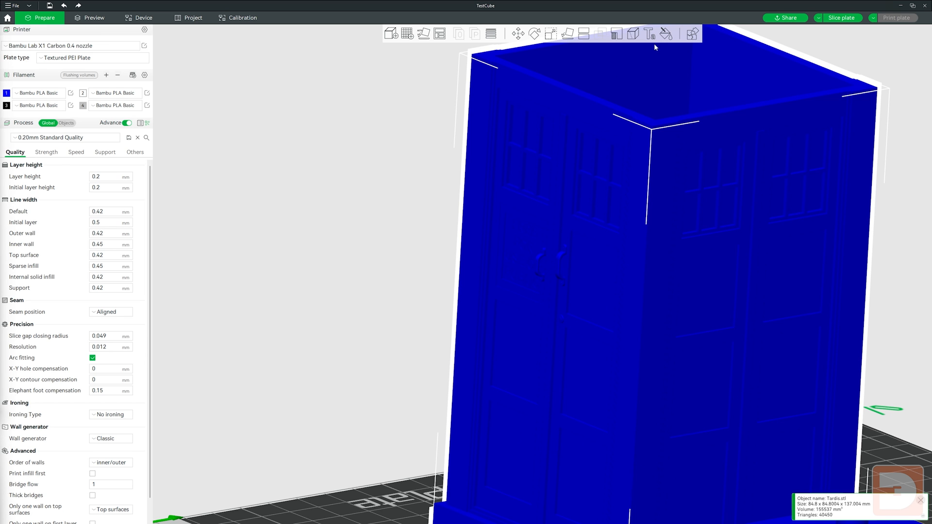
# Step: Start colour painting the body and fill the door sign's background with filament 2
pyautogui.click(666, 33)
pyautogui.scroll(6, 602, 271)
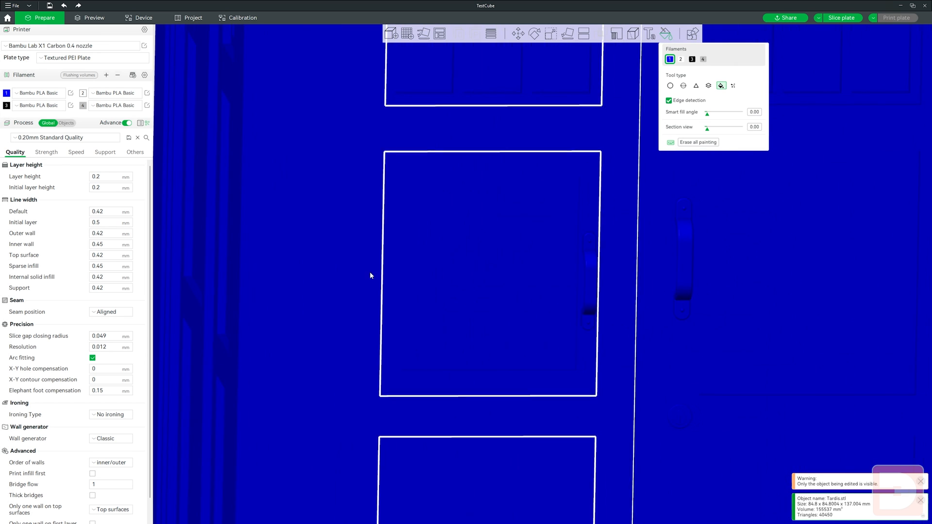
pyautogui.click(682, 59)
pyautogui.click(376, 235)
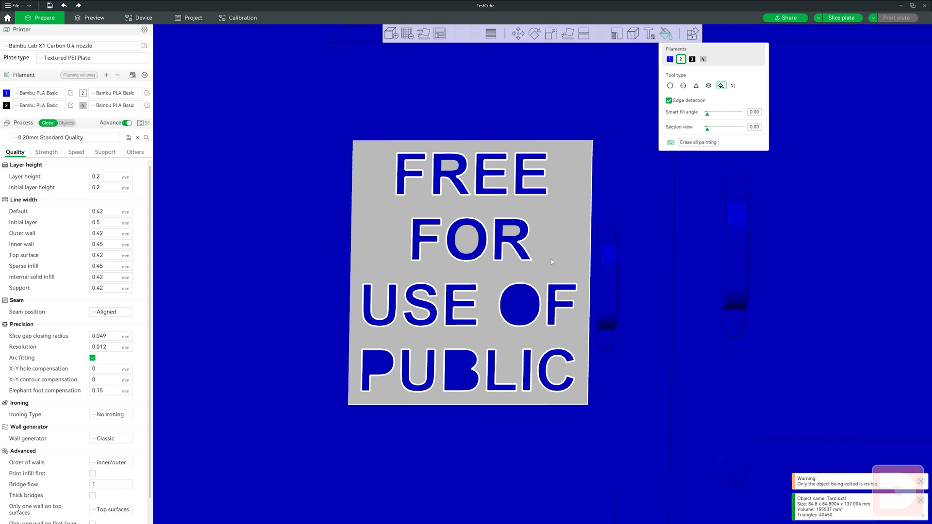
# Step: Paint over all the sign's lettering with filament 2, using the sphere brush at pen size 2.75
pyautogui.click(684, 86)
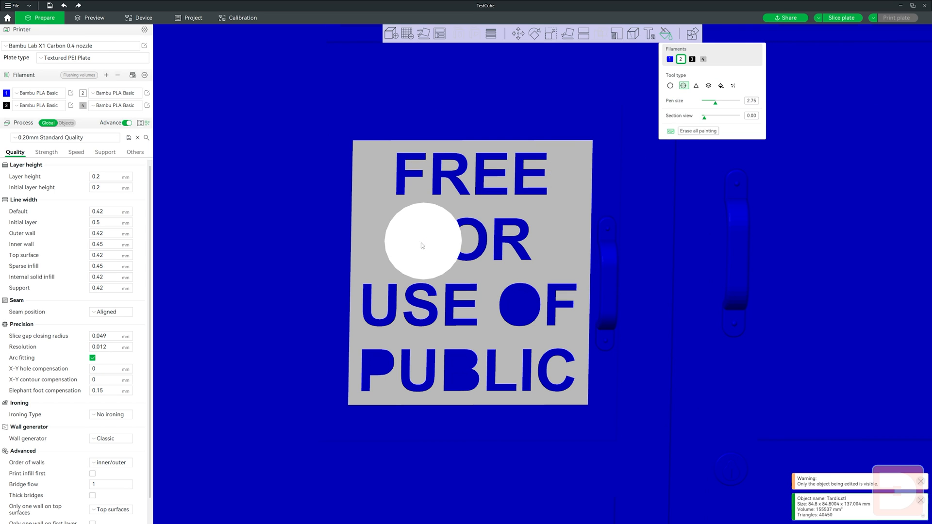
pyautogui.moveTo(433, 182)
pyautogui.mouseDown()
pyautogui.moveTo(516, 178)
pyautogui.moveTo(539, 203)
pyautogui.moveTo(443, 234)
pyautogui.moveTo(495, 264)
pyautogui.mouseUp()
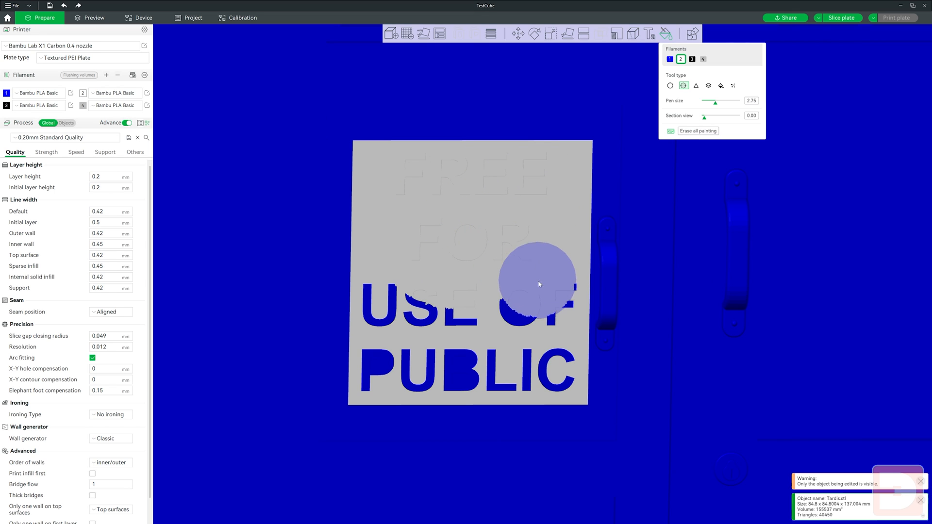
pyautogui.moveTo(546, 303)
pyautogui.mouseDown()
pyautogui.moveTo(550, 366)
pyautogui.moveTo(505, 316)
pyautogui.moveTo(405, 298)
pyautogui.moveTo(393, 312)
pyautogui.moveTo(389, 358)
pyautogui.moveTo(427, 366)
pyautogui.moveTo(510, 358)
pyautogui.moveTo(510, 340)
pyautogui.mouseUp()
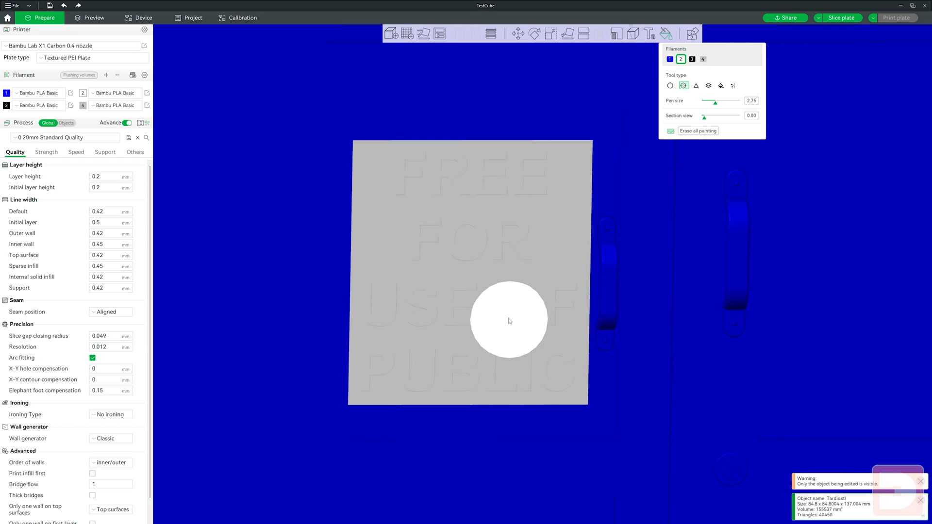
# Step: Fill the letters of FREE FOR on the door sign with filament 3
pyautogui.scroll(-6, 477, 273)
pyautogui.moveTo(208, 248); pyautogui.dragTo(554, 217)
pyautogui.moveTo(554, 217); pyautogui.dragTo(873, 97, button='right')
pyautogui.scroll(7, 639, 254)
pyautogui.scroll(-2, 670, 245)
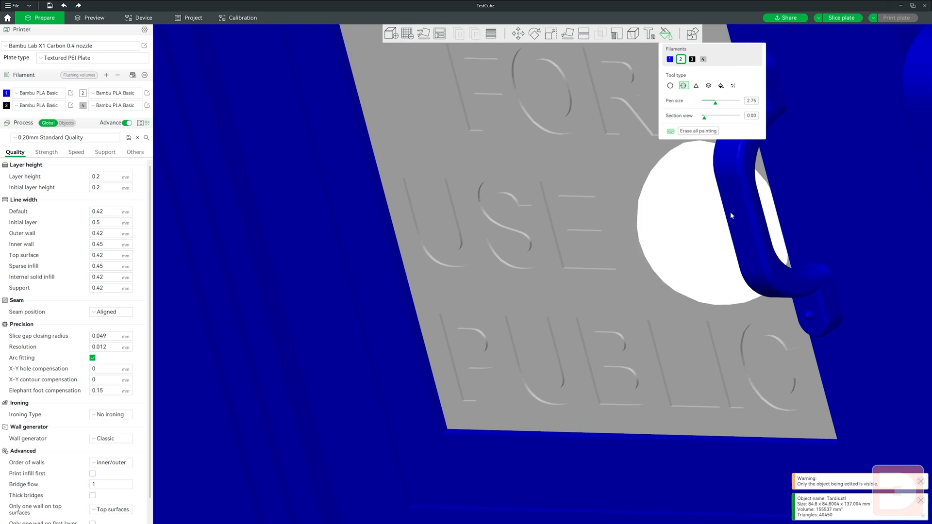
pyautogui.click(692, 59)
pyautogui.moveTo(525, 165); pyautogui.dragTo(435, 224, button='right')
pyautogui.scroll(-8, 558, 239)
pyautogui.moveTo(296, 306); pyautogui.dragTo(217, 390, button='right')
pyautogui.scroll(-10, 217, 390)
pyautogui.click(721, 85)
pyautogui.moveTo(266, 352); pyautogui.dragTo(350, 195, button='right')
pyautogui.scroll(16, 350, 195)
pyautogui.click(353, 128)
pyautogui.click(416, 131)
pyautogui.click(485, 131)
pyautogui.click(551, 132)
pyautogui.click(558, 271)
pyautogui.click(466, 272)
pyautogui.click(412, 267)
# Step: Fill the letters of USE OF PUBLIC on the door sign with filament 3
pyautogui.click(369, 398)
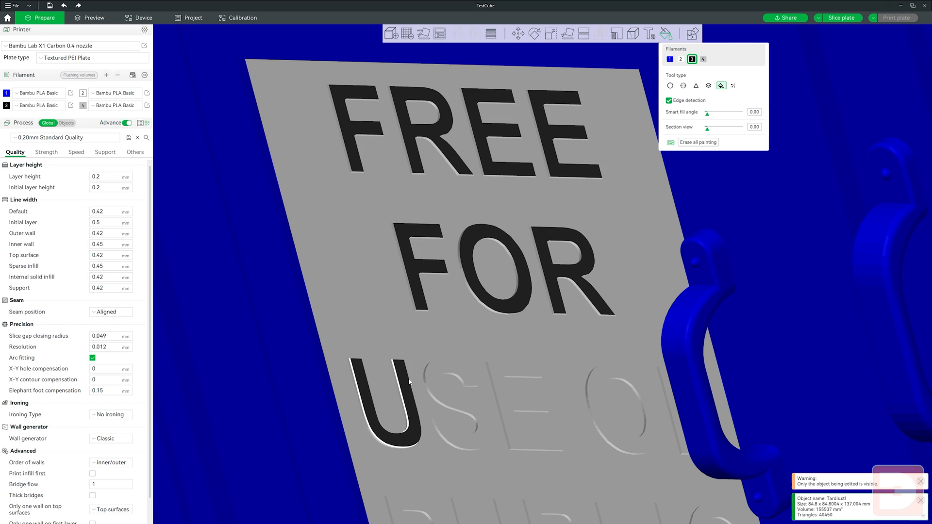
pyautogui.click(451, 418)
pyautogui.click(503, 397)
pyautogui.click(651, 410)
pyautogui.click(674, 414)
pyautogui.scroll(-3, 673, 414)
pyautogui.moveTo(673, 417); pyautogui.dragTo(606, 277, button='right')
pyautogui.click(594, 335)
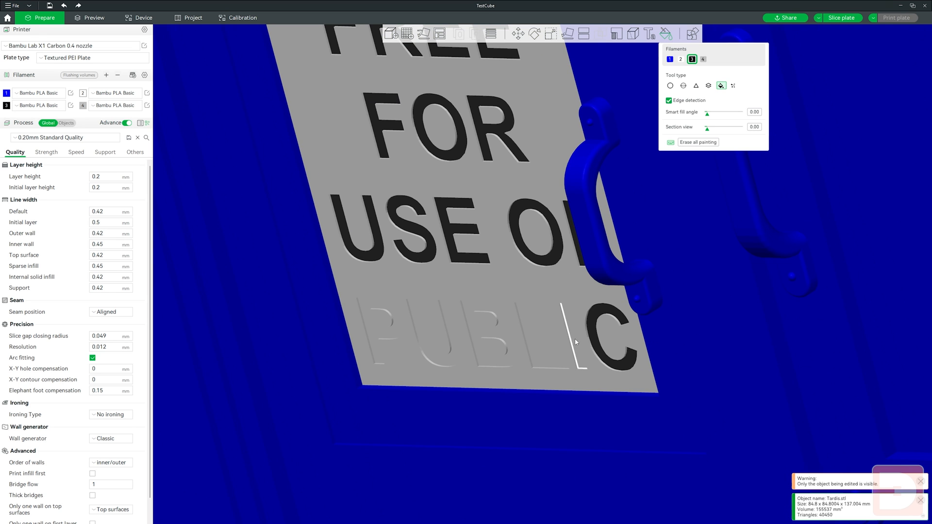
pyautogui.click(490, 337)
pyautogui.click(424, 338)
pyautogui.click(380, 335)
# Step: Fill the six window panes above the door sign with filament 2
pyautogui.scroll(-8, 381, 335)
pyautogui.moveTo(275, 326); pyautogui.dragTo(291, 317)
pyautogui.scroll(-12, 693, 196)
pyautogui.moveTo(874, 158); pyautogui.dragTo(583, 227, button='right')
pyautogui.click(671, 85)
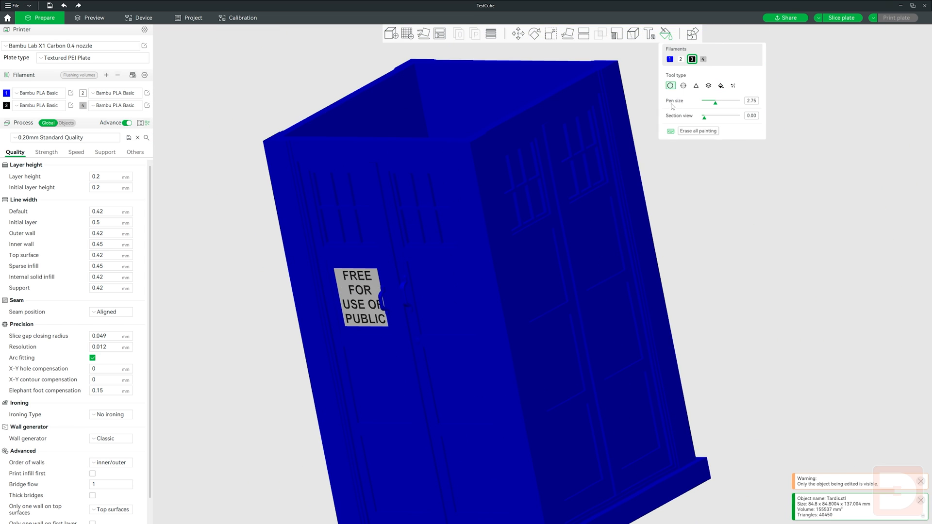
pyautogui.moveTo(591, 276); pyautogui.dragTo(688, 198, button='right')
pyautogui.scroll(5, 689, 199)
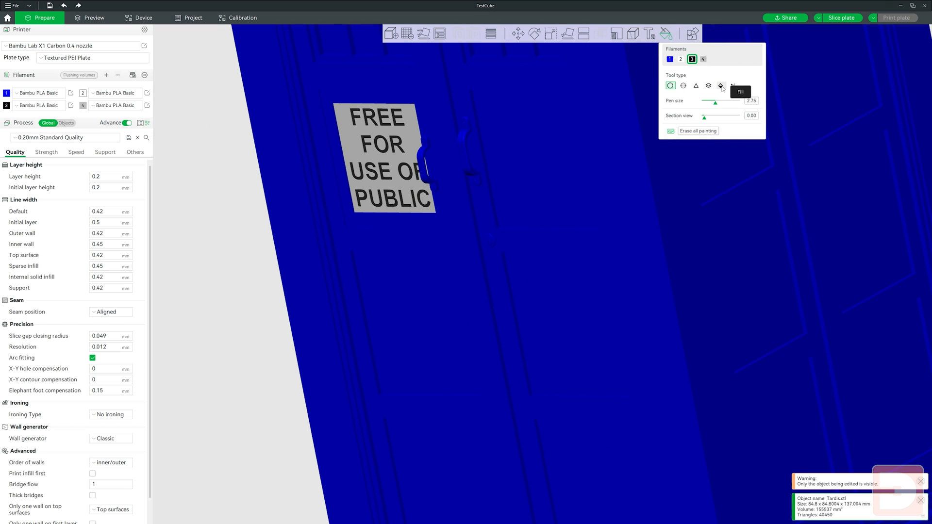
pyautogui.click(722, 86)
pyautogui.click(681, 59)
pyautogui.moveTo(564, 140); pyautogui.dragTo(616, 371, button='right')
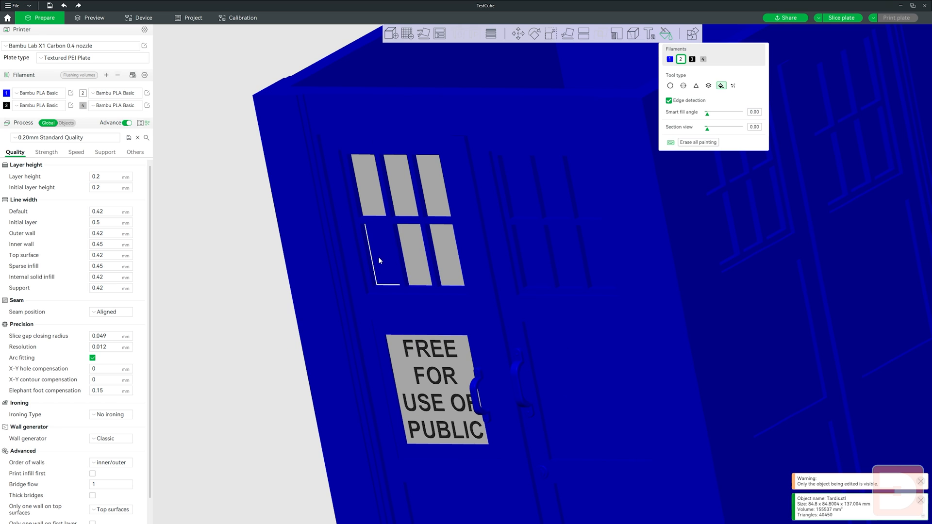
pyautogui.click(380, 260)
# Step: Slice the plate and examine the painted window from outside and inside the sliced body
pyautogui.hotkey('ctrl', 'r')
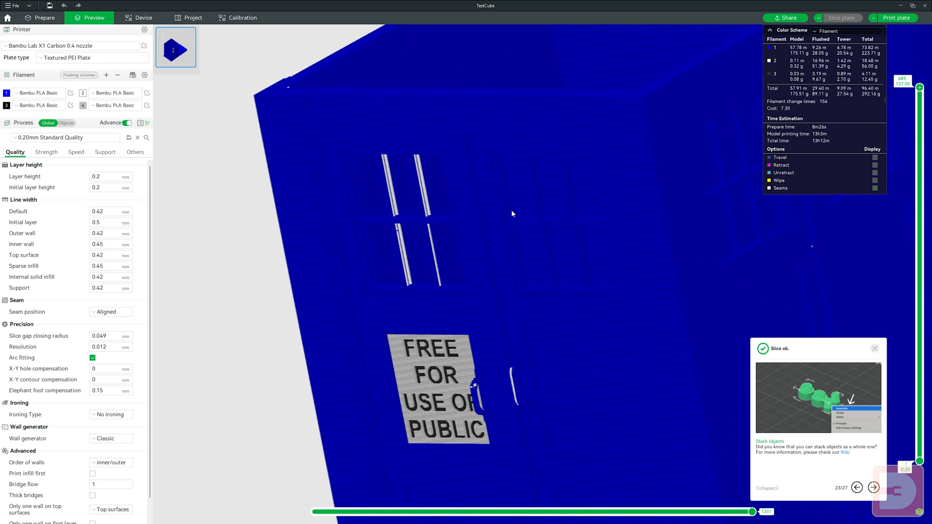
pyautogui.moveTo(511, 210); pyautogui.dragTo(412, 229)
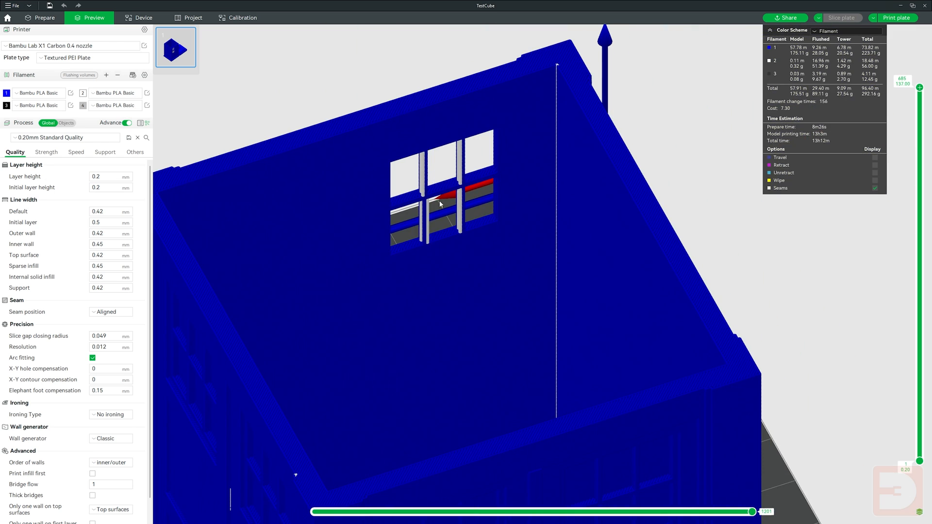
pyautogui.scroll(-3, 494, 196)
pyautogui.moveTo(573, 429); pyautogui.dragTo(546, 294)
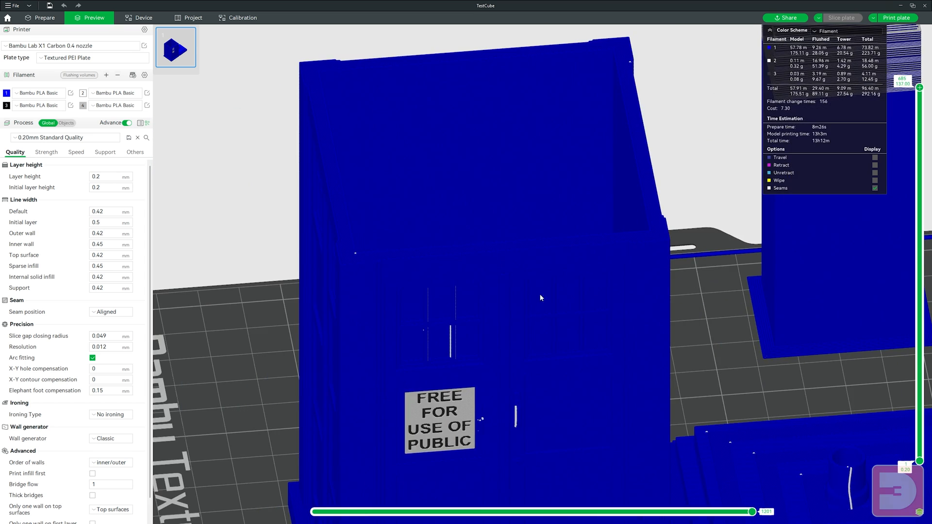
pyautogui.moveTo(514, 326); pyautogui.dragTo(585, 324, button='right')
pyautogui.scroll(6, 585, 324)
# Step: Lower the preview to layer 547 with the Line Type colour scheme and examine the wall thickness at the windows
pyautogui.moveTo(919, 87); pyautogui.dragTo(919, 165)
pyautogui.click(831, 31)
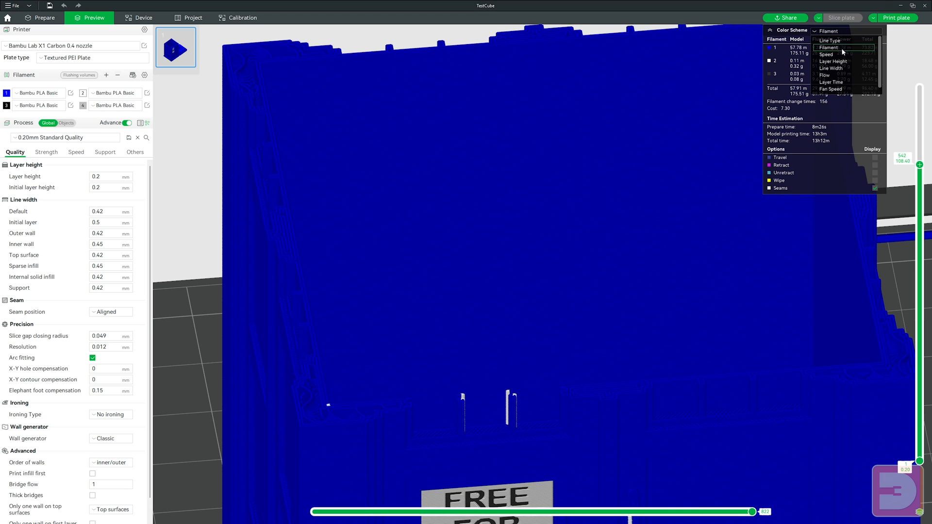
pyautogui.click(840, 46)
pyautogui.moveTo(805, 271); pyautogui.dragTo(835, 318)
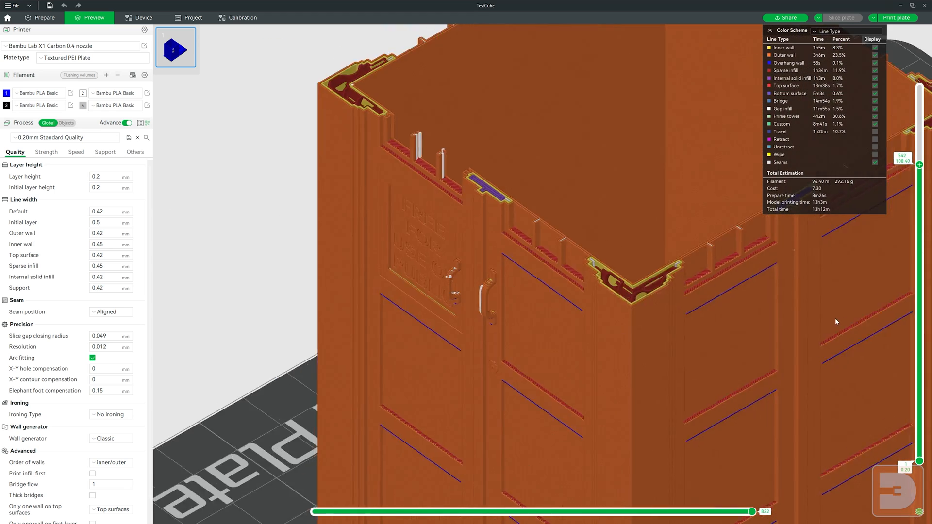
pyautogui.scroll(8, 516, 199)
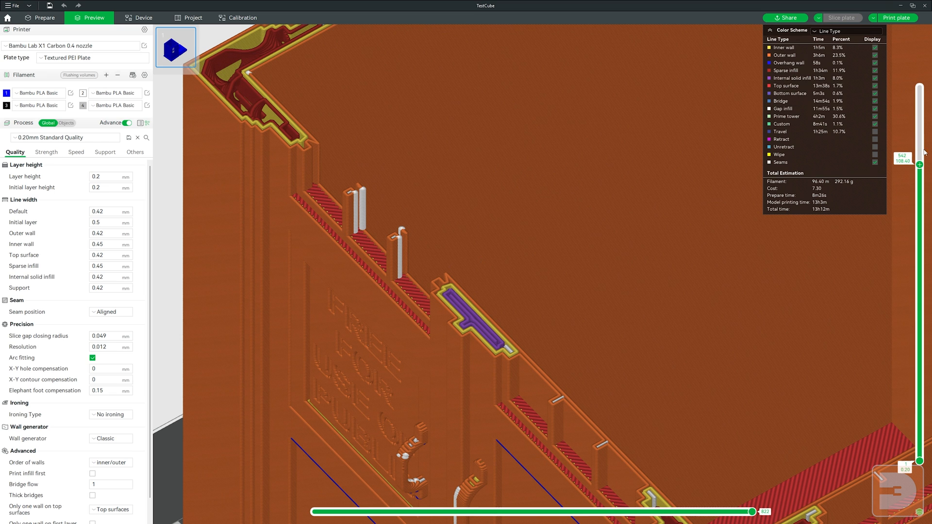
pyautogui.moveTo(919, 165)
pyautogui.mouseDown()
pyautogui.moveTo(928, 200)
pyautogui.moveTo(929, 150)
pyautogui.moveTo(921, 163)
pyautogui.mouseUp()
pyautogui.moveTo(543, 353); pyautogui.dragTo(433, 292, button='right')
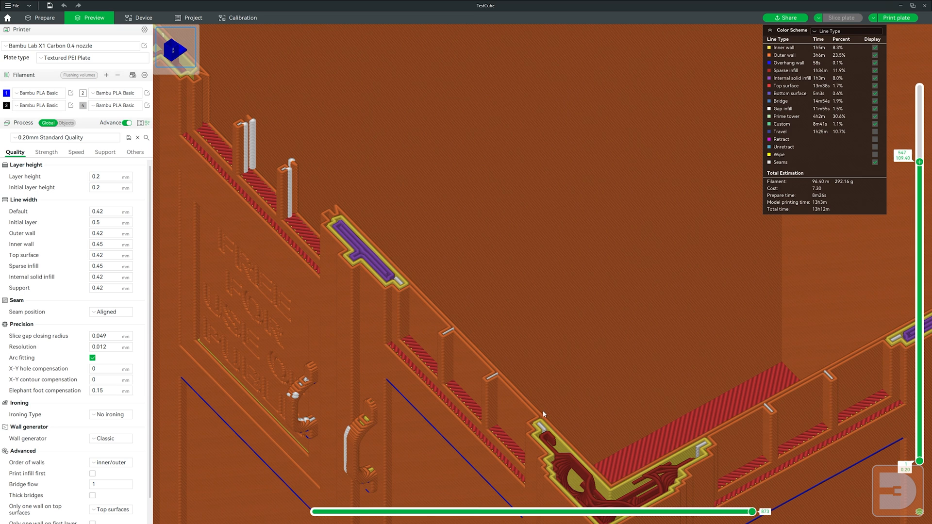
pyautogui.scroll(-10, 442, 186)
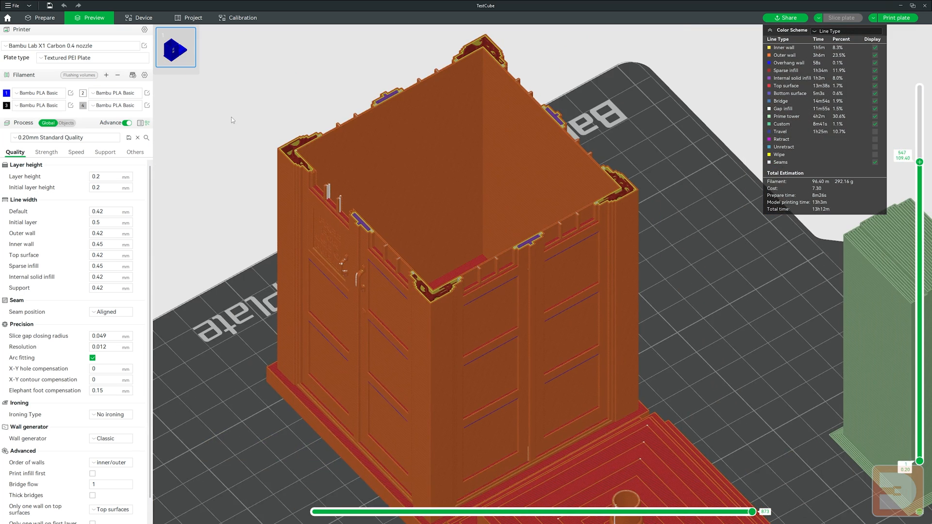
# Step: Return to model preparation, fill the inner wall behind the door windows with filament 2, and slice the plate again
pyautogui.press('Tab')
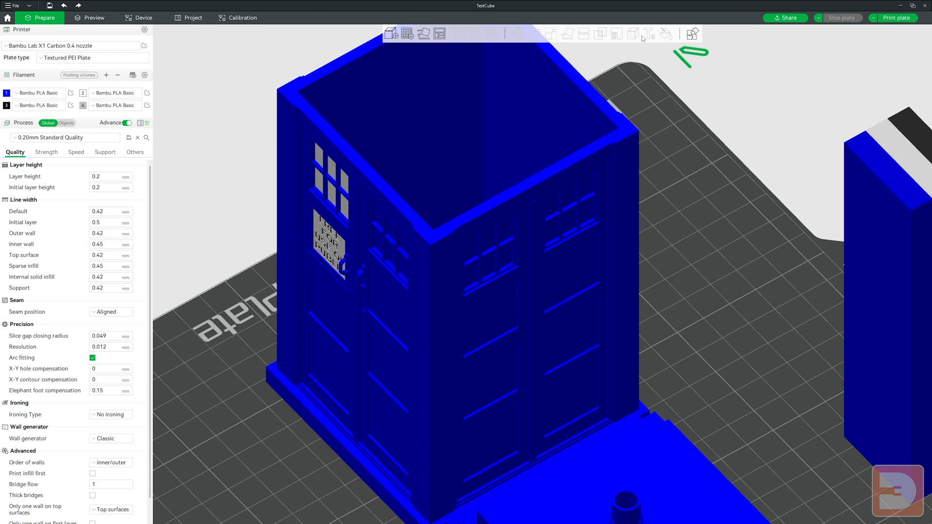
pyautogui.click(669, 33)
pyautogui.moveTo(752, 198); pyautogui.dragTo(293, 194)
pyautogui.click(281, 212)
pyautogui.moveTo(654, 261); pyautogui.dragTo(714, 267)
pyautogui.hotkey('ctrl', 'r')
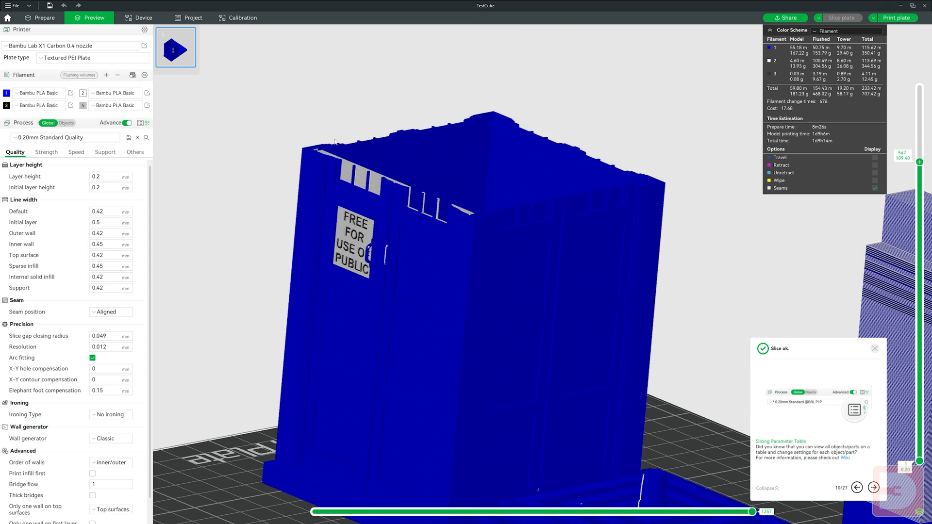
# Step: Raise the preview to the top layer and lower it to layer 591 to examine the sliced door windows and their inner wall
pyautogui.scroll(8, 481, 134)
pyautogui.moveTo(538, 207); pyautogui.dragTo(511, 118, button='right')
pyautogui.scroll(4, 462, 258)
pyautogui.moveTo(462, 258); pyautogui.dragTo(531, 230, button='right')
pyautogui.moveTo(920, 162); pyautogui.dragTo(910, 51)
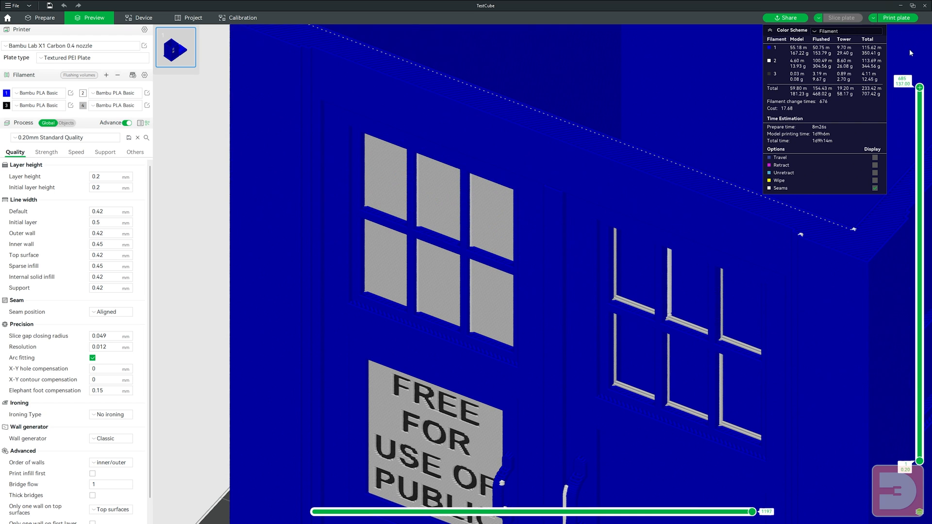
pyautogui.moveTo(911, 100); pyautogui.dragTo(912, 138)
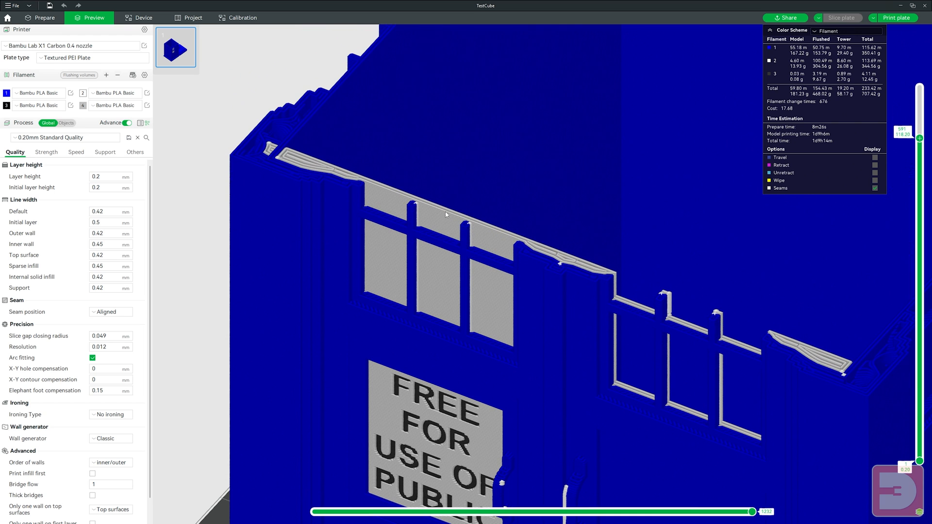
# Step: Return to model preparation and fill the outer ring of the door lock with filament 4
pyautogui.click(42, 18)
pyautogui.scroll(-4, 498, 282)
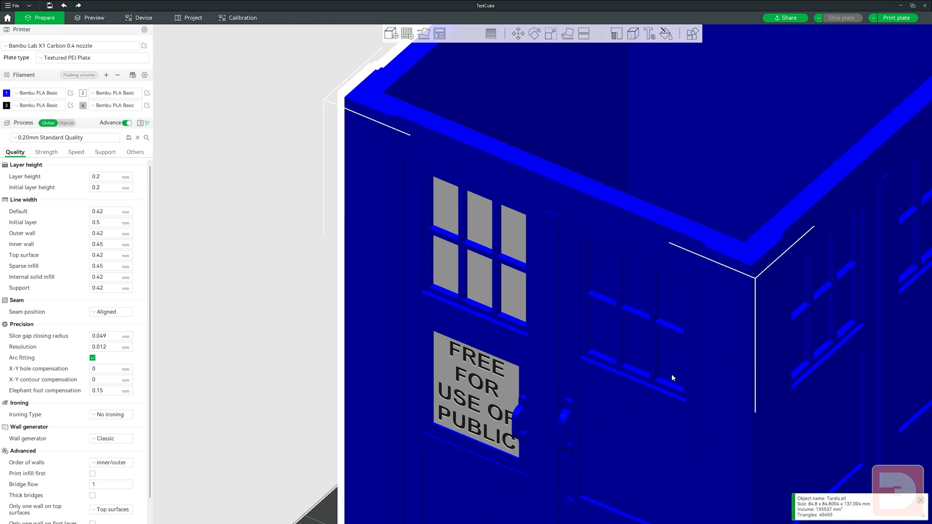
pyautogui.moveTo(671, 375); pyautogui.dragTo(561, 212, button='right')
pyautogui.scroll(6, 485, 315)
pyautogui.scroll(4, 439, 378)
pyautogui.moveTo(422, 424); pyautogui.dragTo(609, 264, button='right')
pyautogui.scroll(5, 610, 264)
pyautogui.press('n')
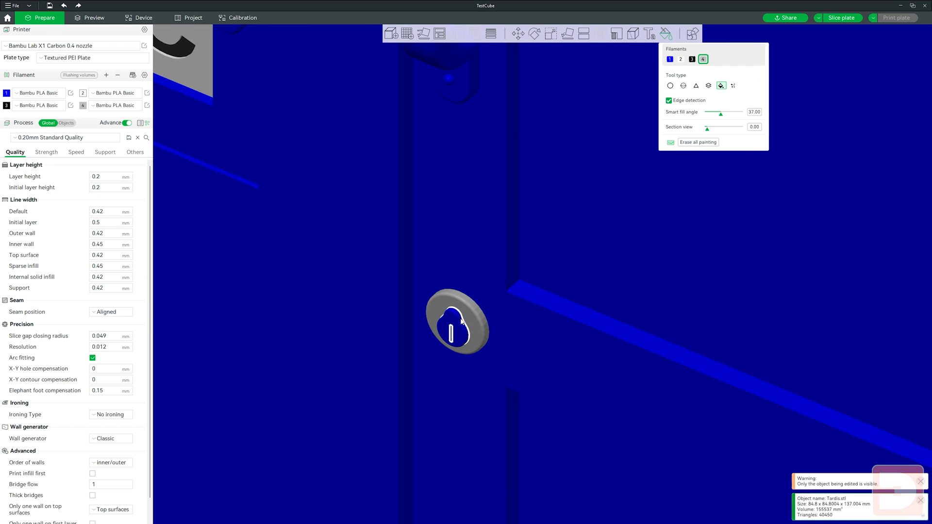
# Step: Slice the plate and examine the painted door lock up close in the preview
pyautogui.click(842, 18)
pyautogui.scroll(-5, 721, 292)
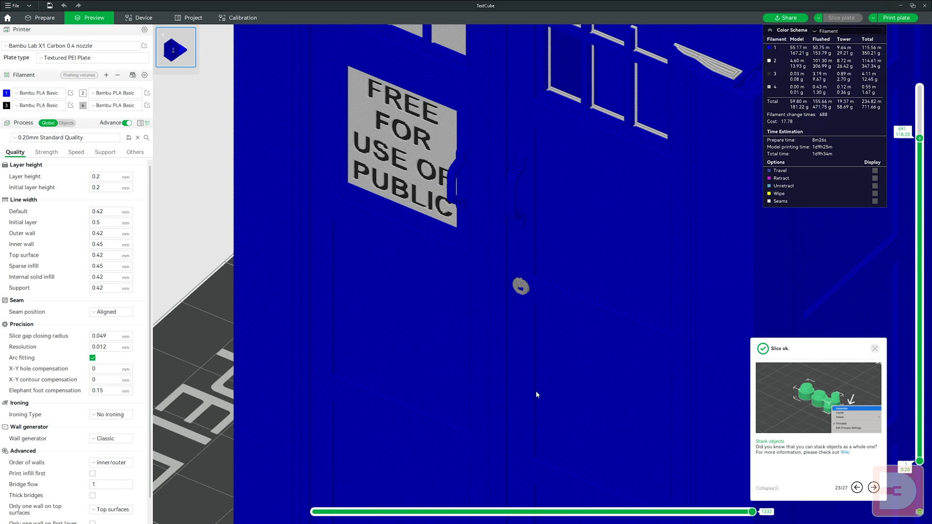
pyautogui.scroll(8, 510, 389)
pyautogui.moveTo(514, 394); pyautogui.dragTo(562, 248)
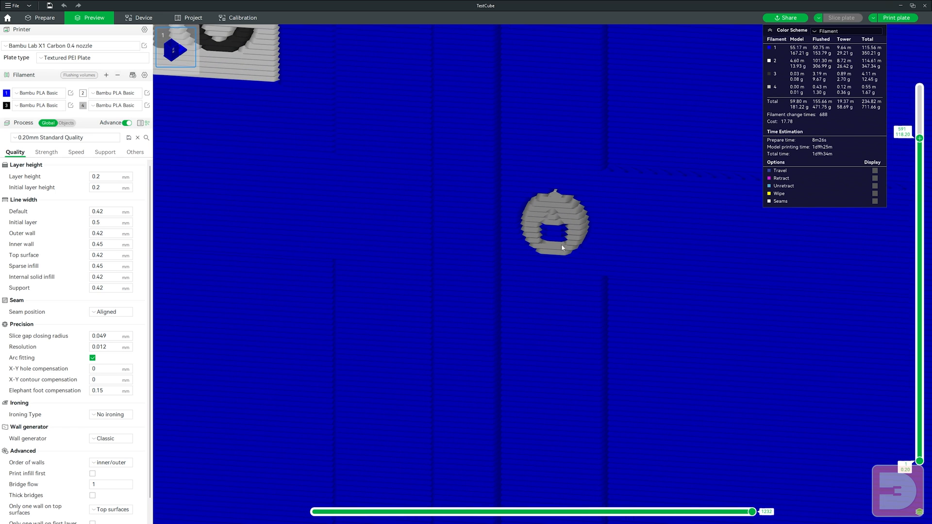
# Step: Return to model preparation, preview Gap Fill at a 0.91 gap area, and fill the lock's keyhole slot with filament 4 using the Fill tool
pyautogui.click(40, 19)
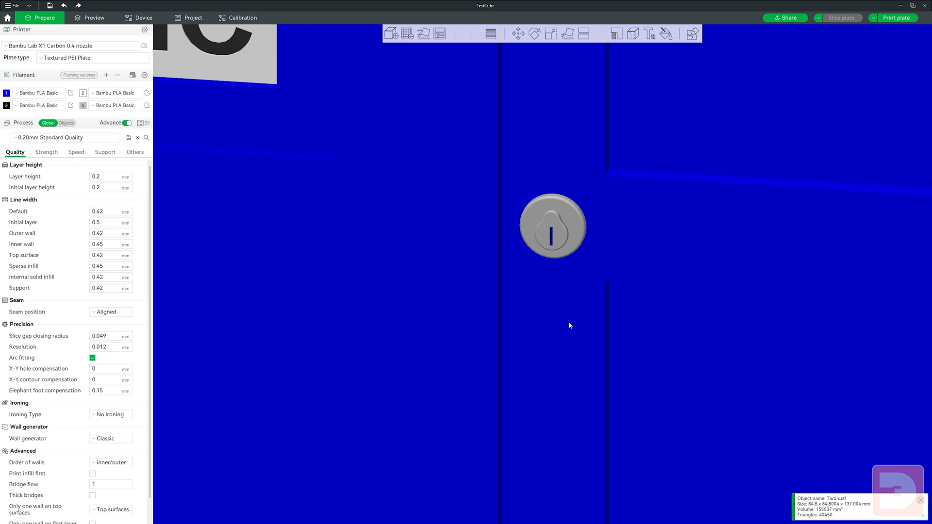
pyautogui.scroll(5, 595, 218)
pyautogui.moveTo(598, 199); pyautogui.dragTo(481, 253, button='right')
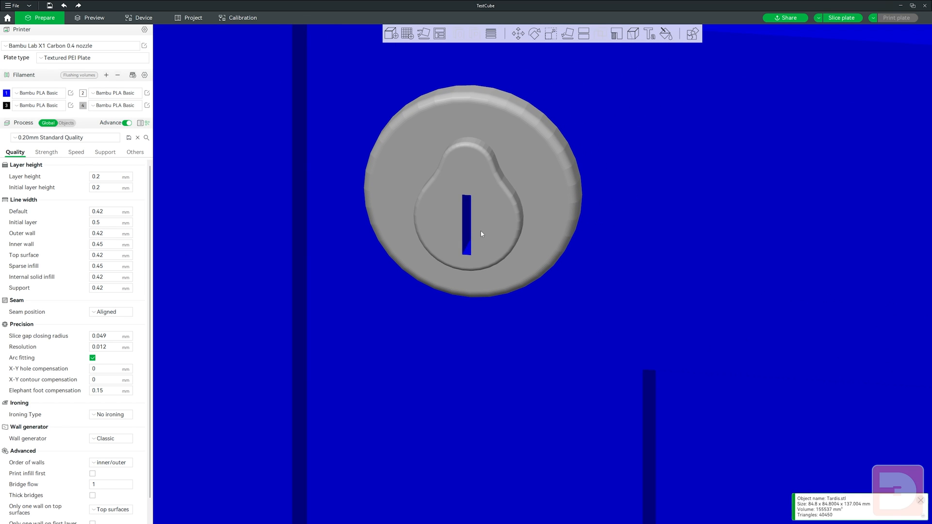
pyautogui.click(666, 33)
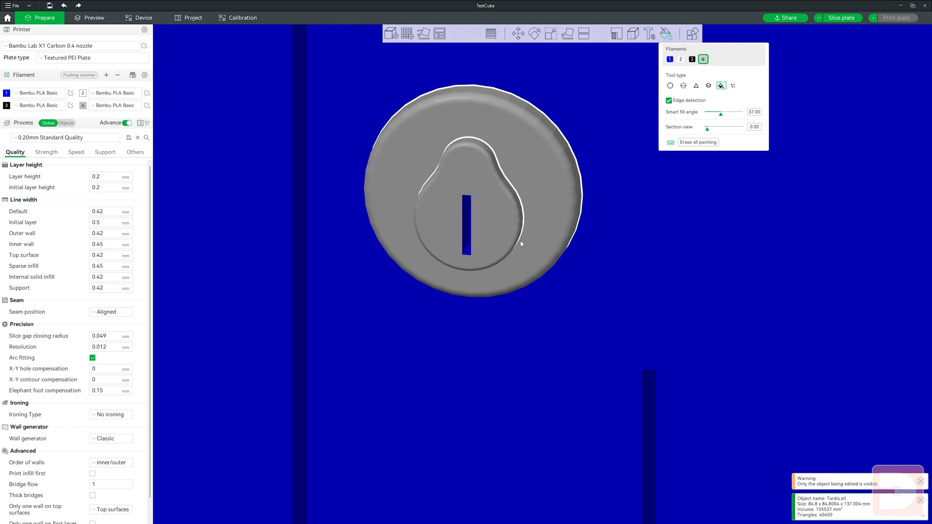
pyautogui.click(734, 85)
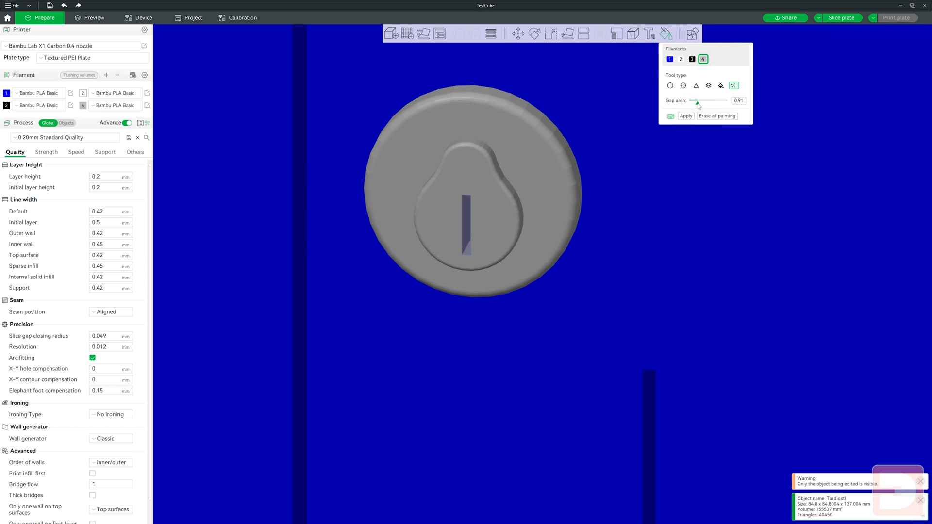
pyautogui.click(720, 86)
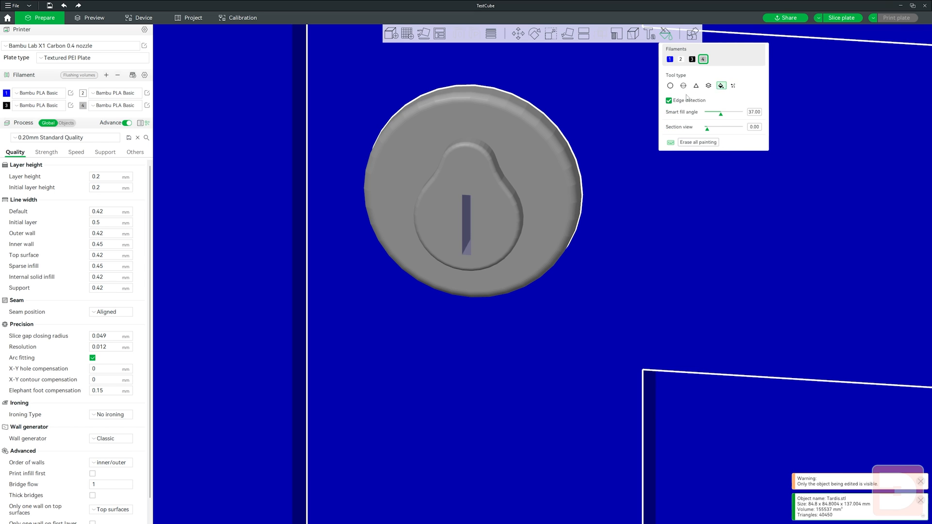
pyautogui.click(732, 86)
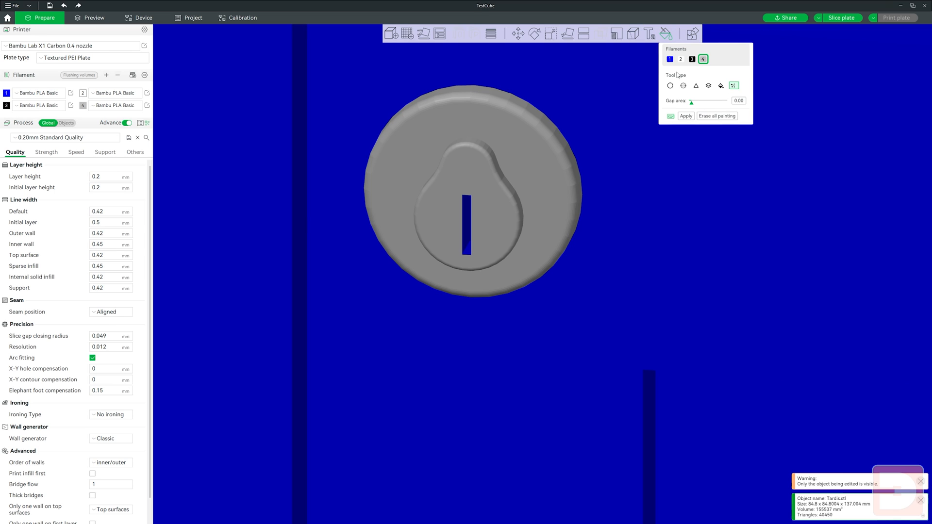
pyautogui.click(721, 85)
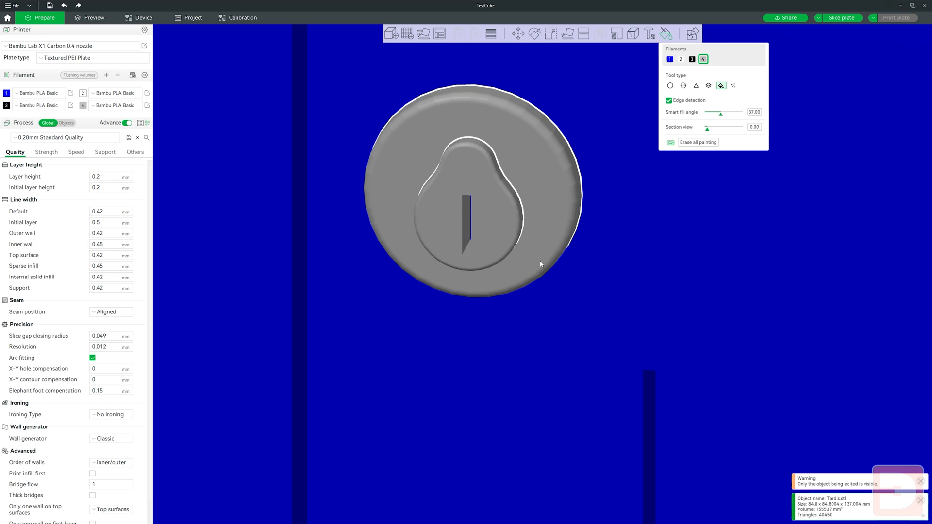
# Step: Examine the painted lock on the door from near and far, slice the plate and view the lock in the preview
pyautogui.scroll(-15, 541, 264)
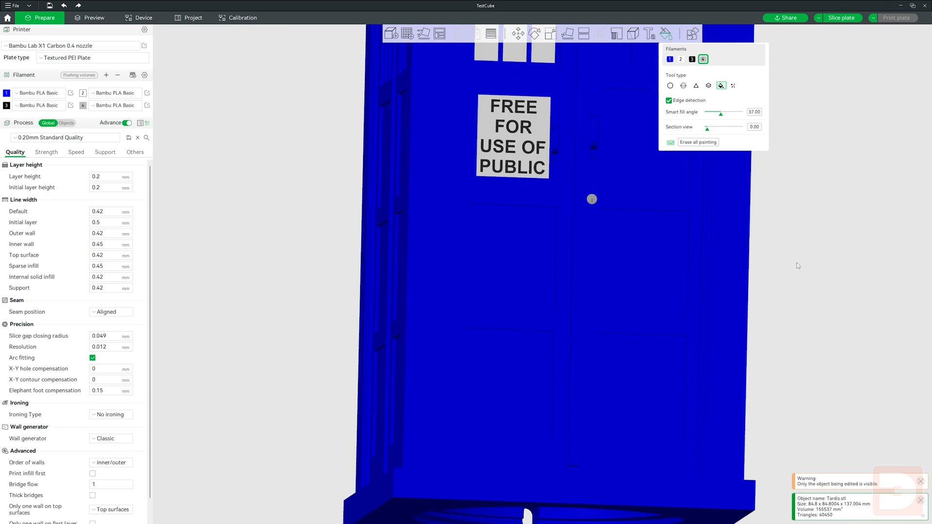
pyautogui.scroll(15, 591, 200)
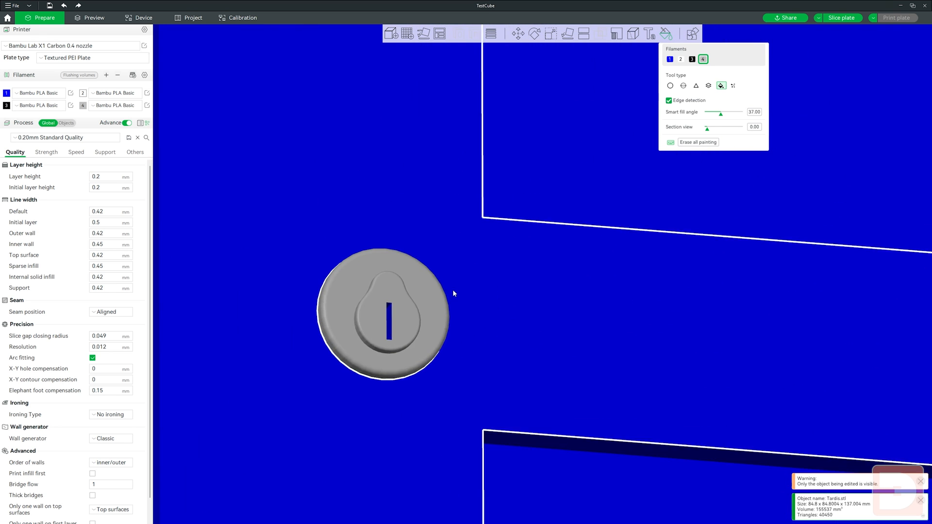
pyautogui.scroll(5, 454, 294)
pyautogui.moveTo(464, 339); pyautogui.dragTo(546, 307, button='right')
pyautogui.scroll(-15, 375, 305)
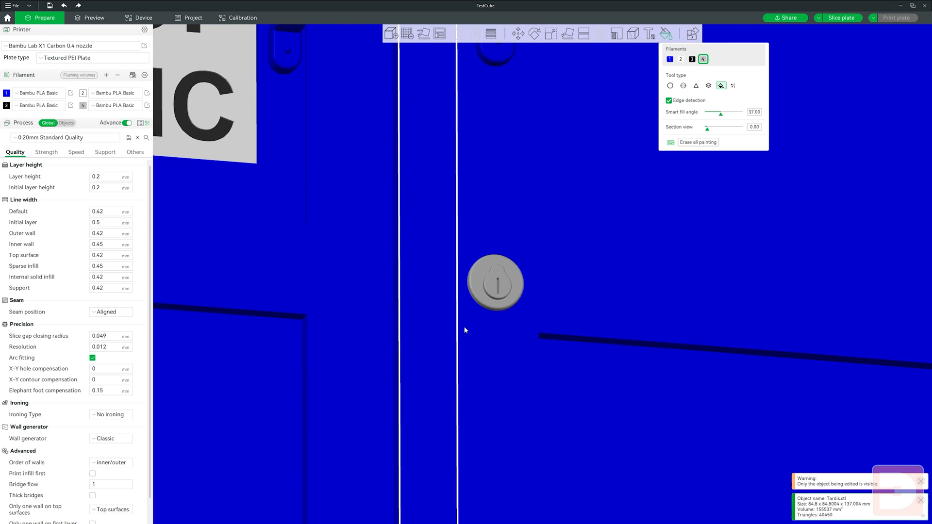
pyautogui.moveTo(796, 255); pyautogui.dragTo(786, 270)
pyautogui.scroll(10, 464, 439)
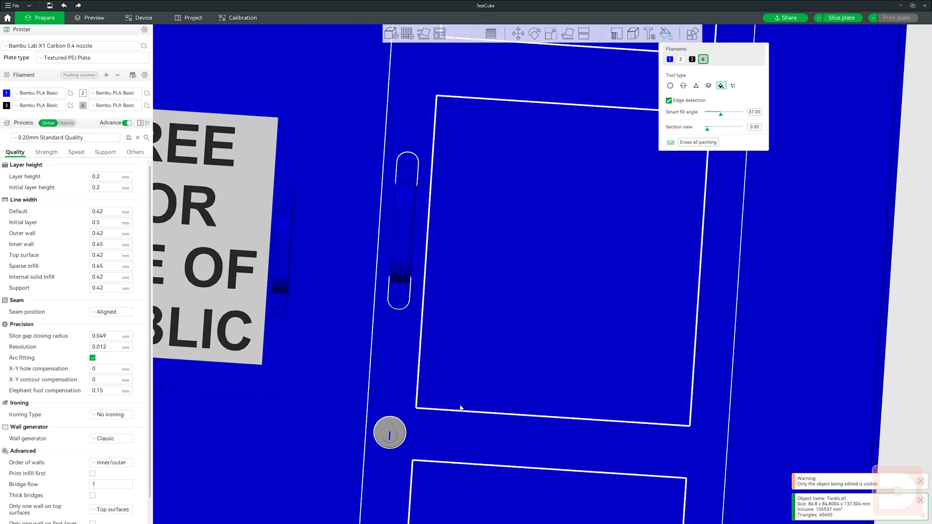
pyautogui.scroll(-3, 447, 282)
pyautogui.scroll(-8, 448, 282)
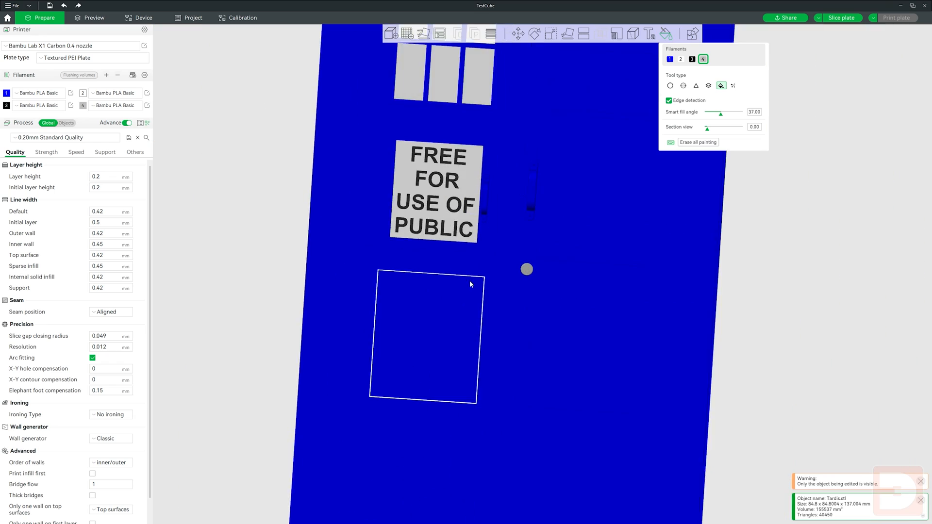
pyautogui.hotkey('ctrl', 'r')
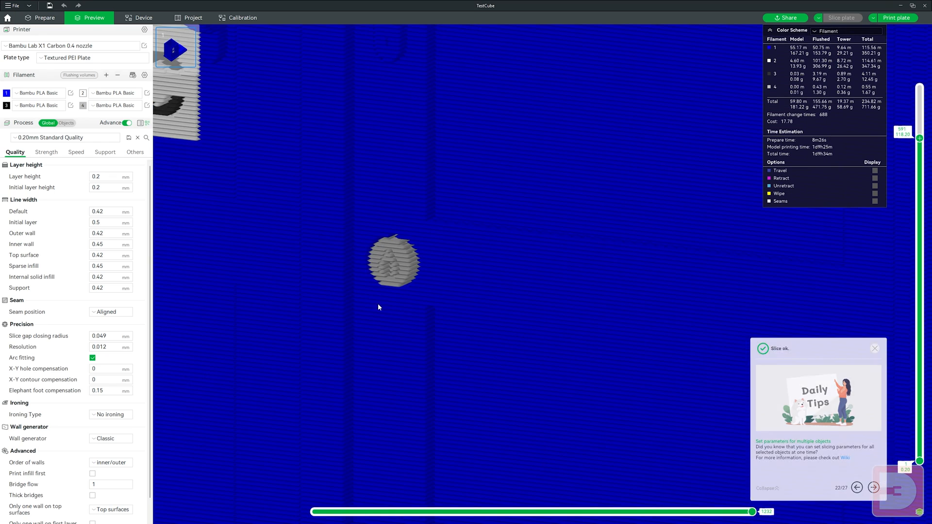
pyautogui.scroll(-15, 379, 305)
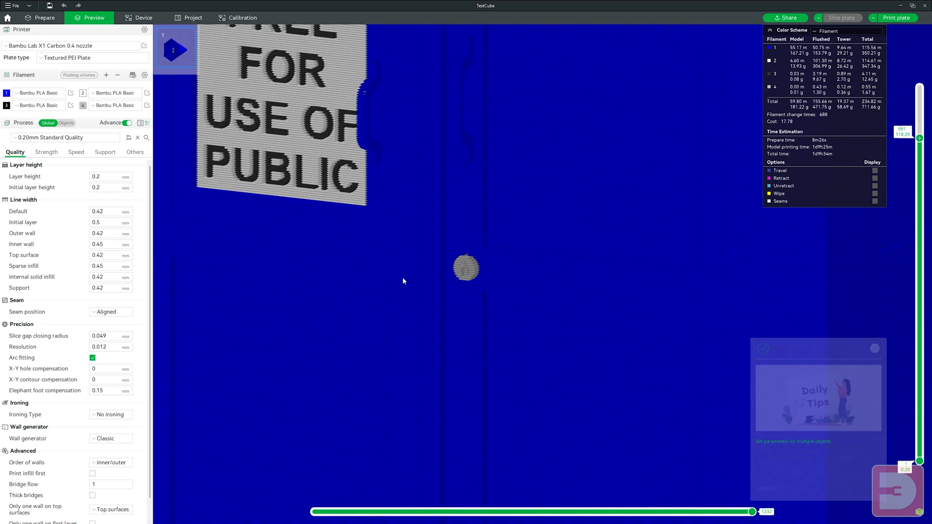
# Step: Fill the two door handles with filament 3 and the remaining window panes and inner walls with filament 2
pyautogui.click(691, 59)
pyautogui.click(538, 292)
pyautogui.click(343, 310)
pyautogui.click(680, 59)
pyautogui.click(416, 281)
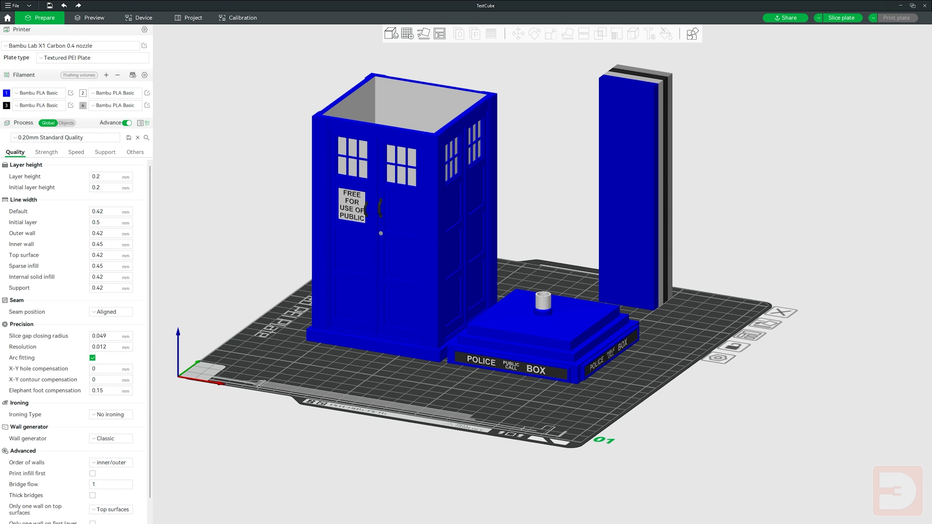
# Step: Import TestCube.stl onto the plate and start colour painting it
pyautogui.click(393, 34)
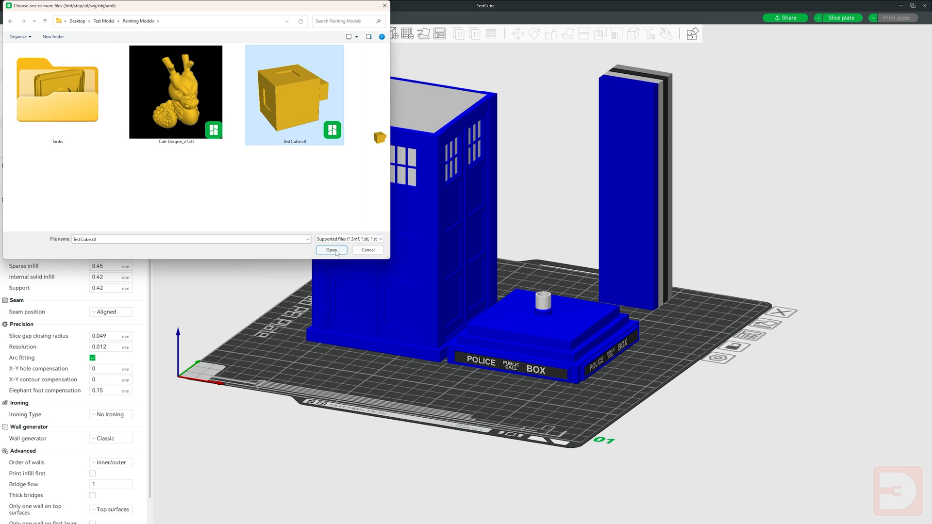
pyautogui.click(331, 250)
pyautogui.press('n')
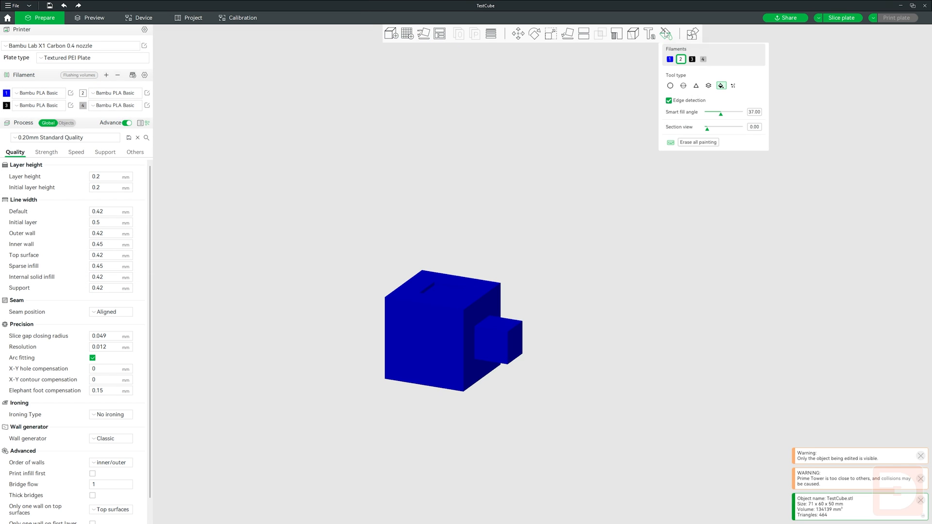
pyautogui.click(707, 86)
pyautogui.moveTo(638, 294)
pyautogui.mouseDown()
pyautogui.moveTo(649, 299)
pyautogui.moveTo(631, 296)
pyautogui.mouseUp()
pyautogui.scroll(6, 596, 372)
pyautogui.scroll(5, 602, 377)
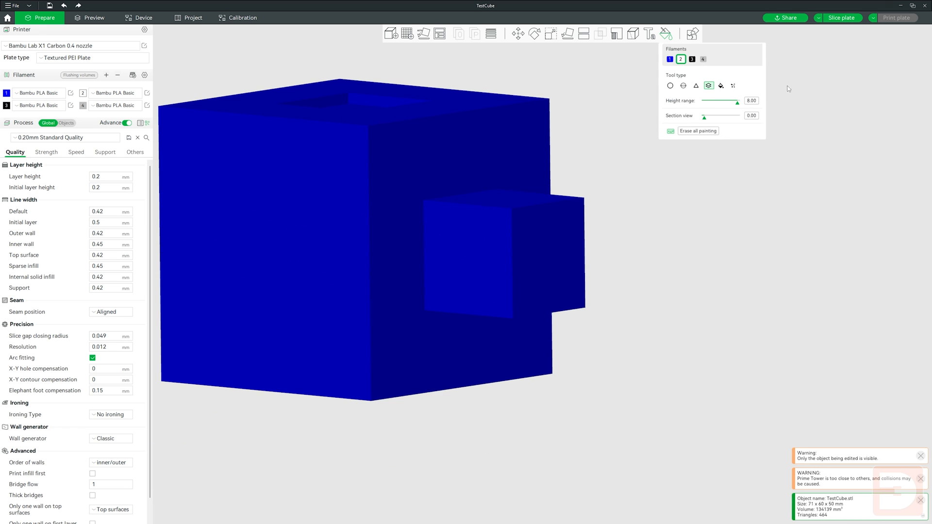
# Step: Fill the test cube's protruding block with filament 2 and erase all painting
pyautogui.click(721, 86)
pyautogui.click(526, 229)
pyautogui.moveTo(753, 257); pyautogui.dragTo(711, 220)
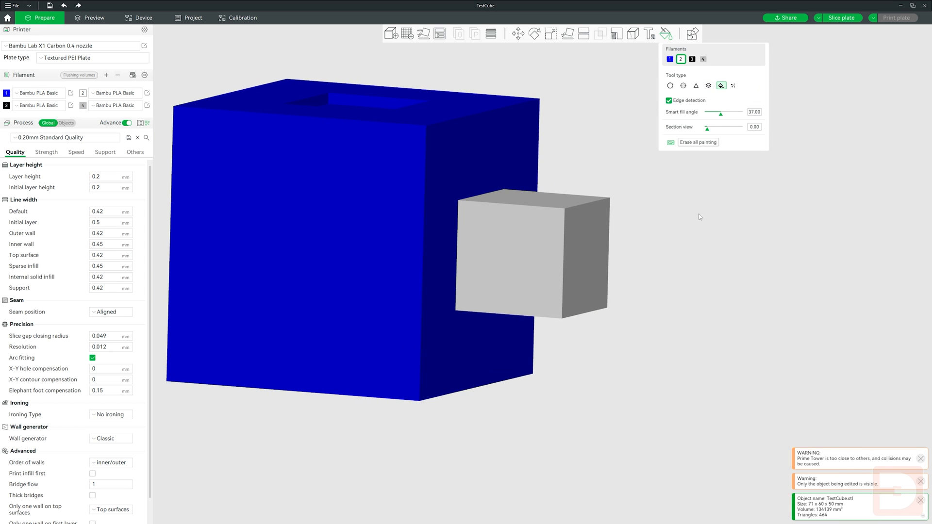
pyautogui.click(697, 144)
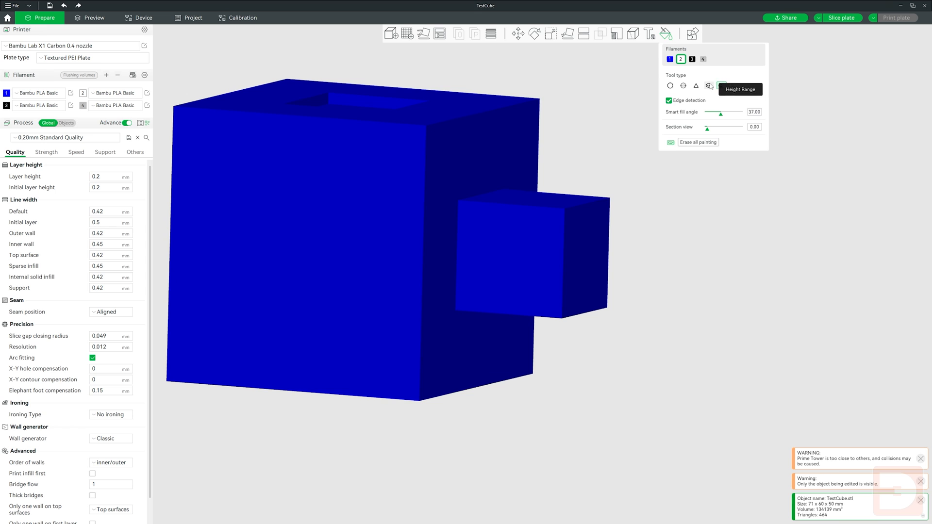
# Step: Try the Height Range tool at 8.00 with filament 2 on the side-facing protruding block
pyautogui.click(708, 86)
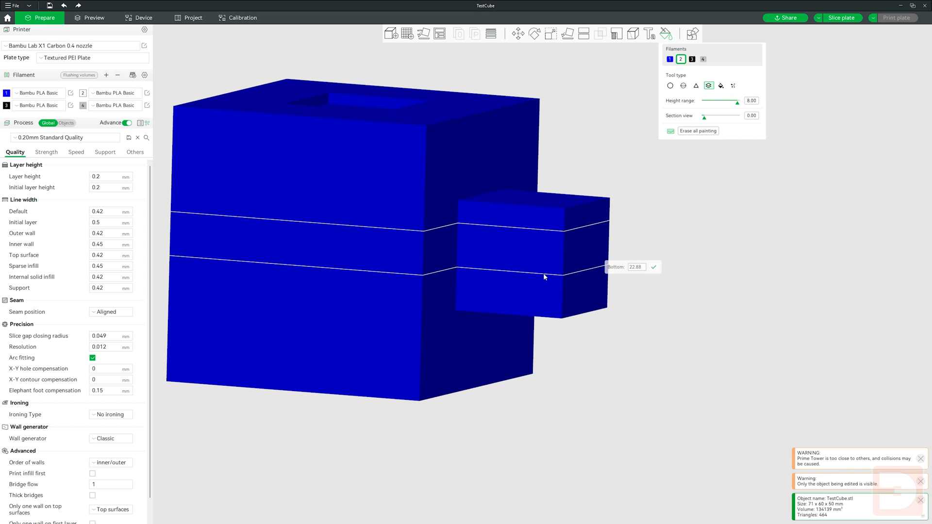
pyautogui.click(545, 276)
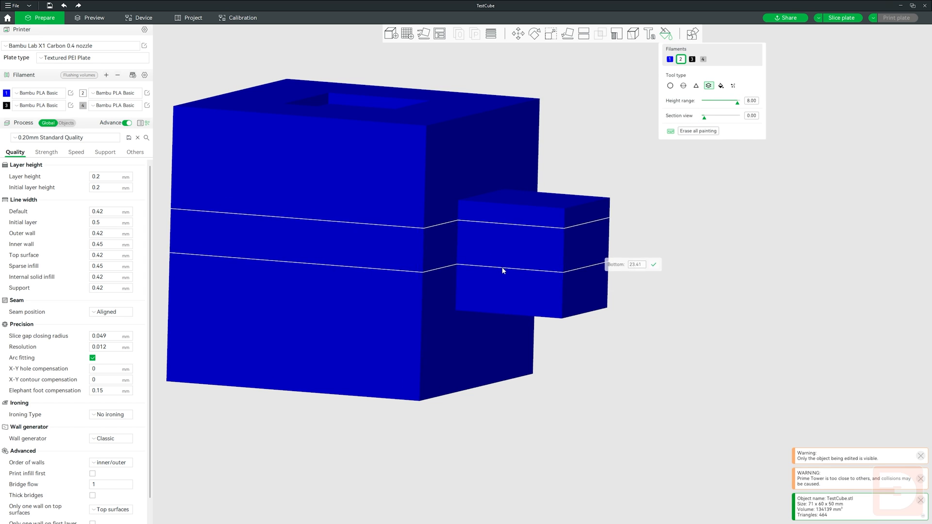
pyautogui.scroll(-4, 503, 271)
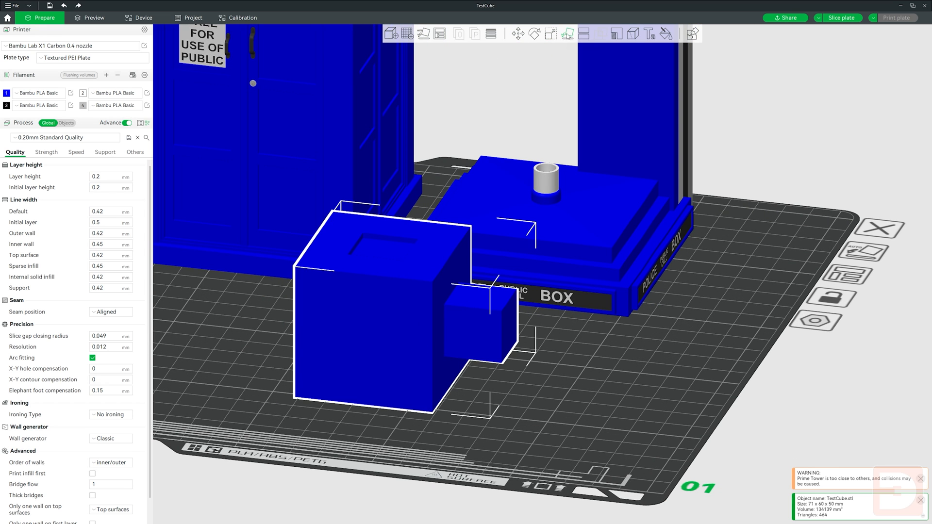
# Step: Lay the test cube on the face opposite its protruding block so that the block points upward
pyautogui.click(568, 33)
pyautogui.moveTo(603, 346); pyautogui.dragTo(633, 343)
pyautogui.click(507, 293)
pyautogui.moveTo(790, 236); pyautogui.dragTo(736, 243)
pyautogui.moveTo(553, 322); pyautogui.dragTo(707, 250, button='right')
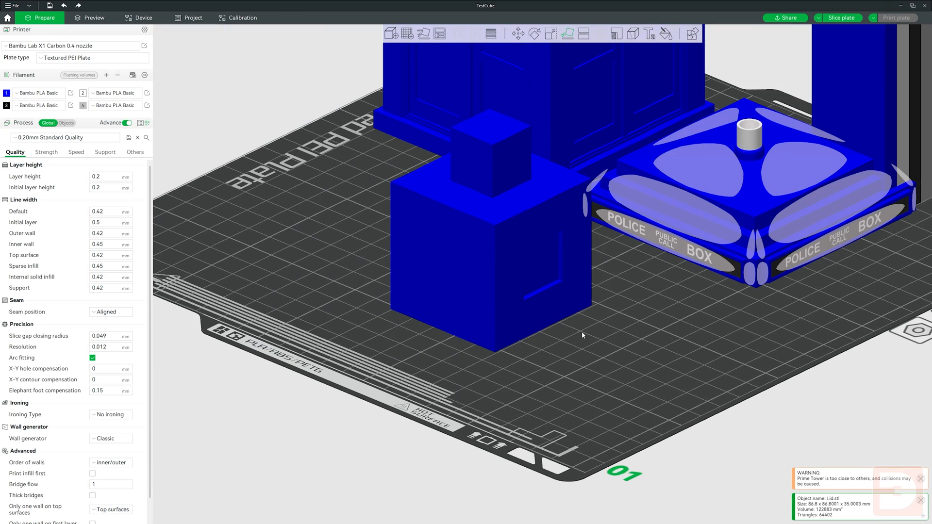
# Step: Paint the test cube's upward-pointing block with filament 2 using the Height Range tool at 8.00
pyautogui.click(551, 291)
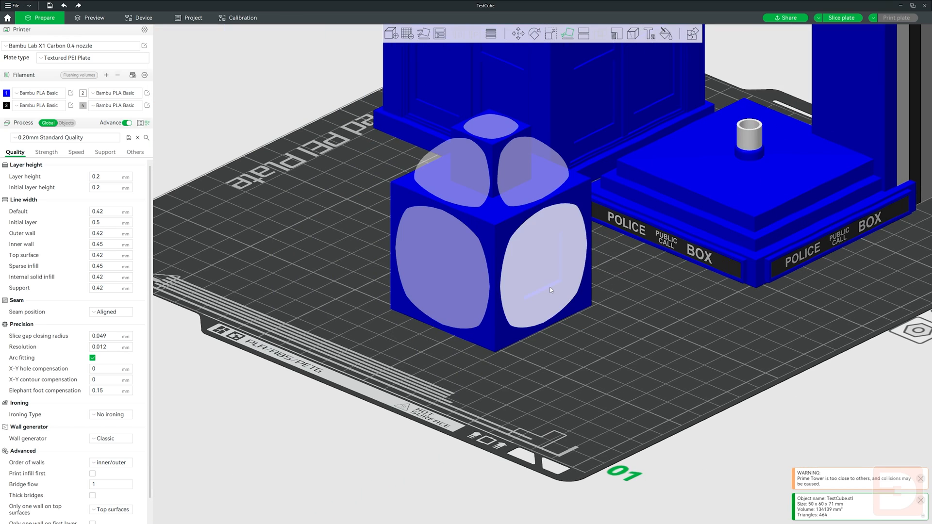
pyautogui.click(667, 38)
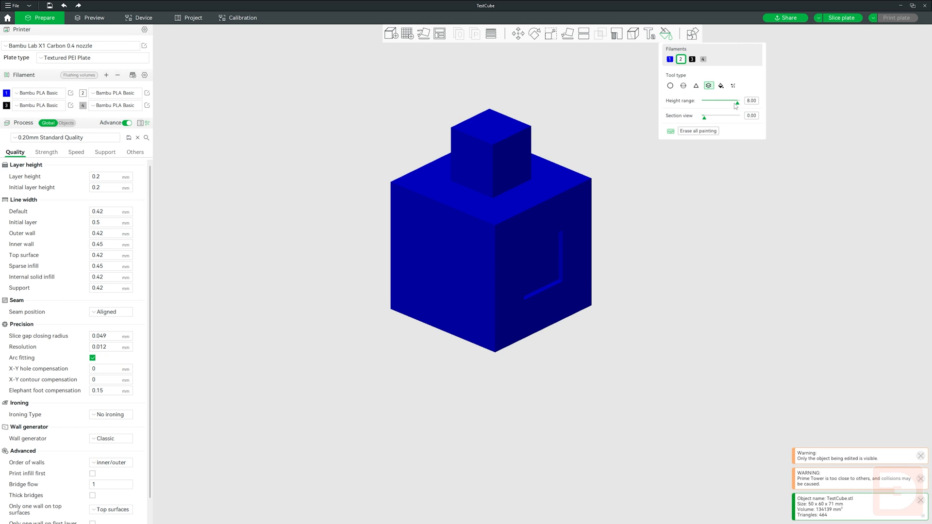
pyautogui.scroll(3, 503, 165)
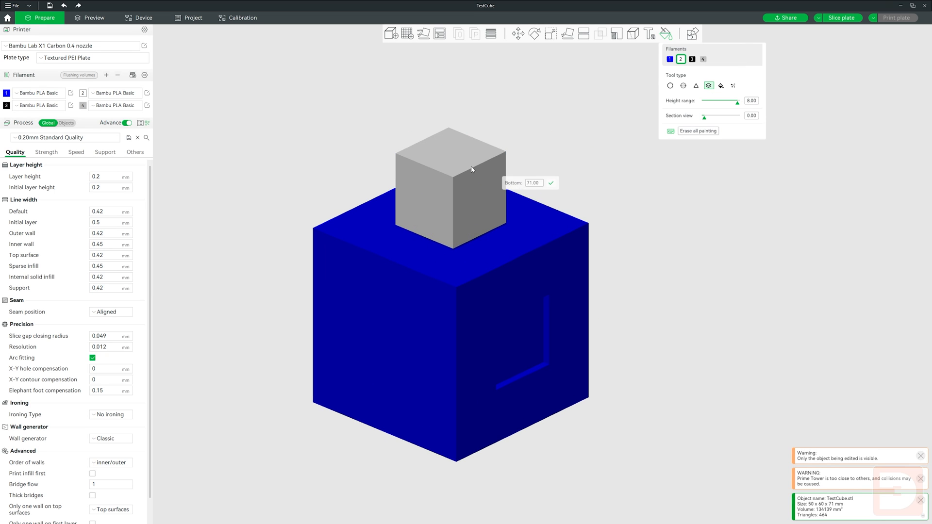
pyautogui.click(628, 152)
pyautogui.scroll(-6, 550, 275)
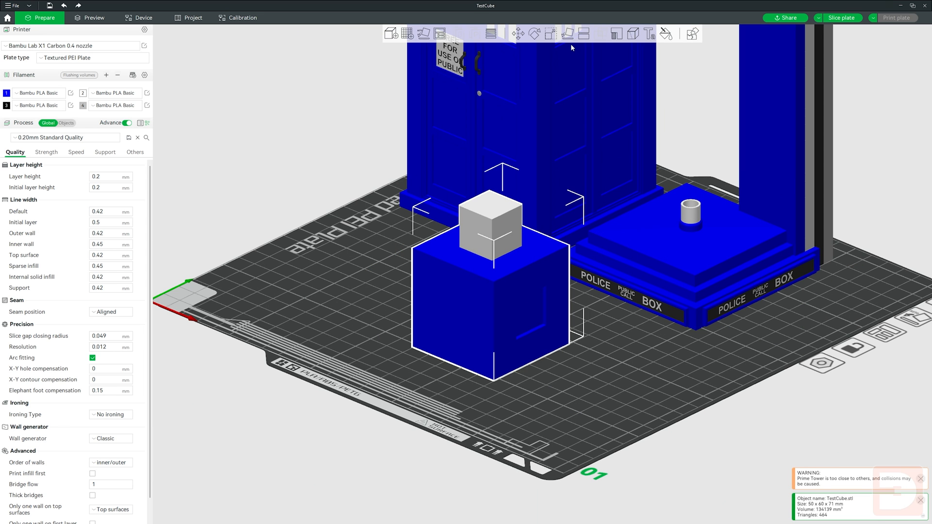